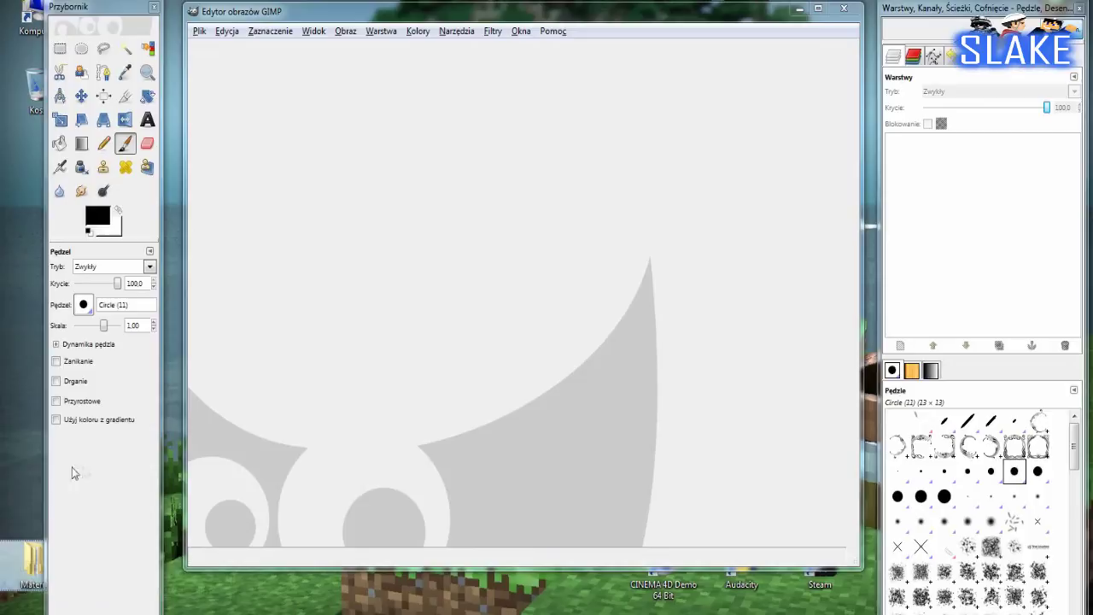
- Open the Szablon Zwykły template from Materiały > Szablony in GIMP
{"action": "left_click_drag", "start_coordinate": [75, 17], "coordinate": [101, 17]}
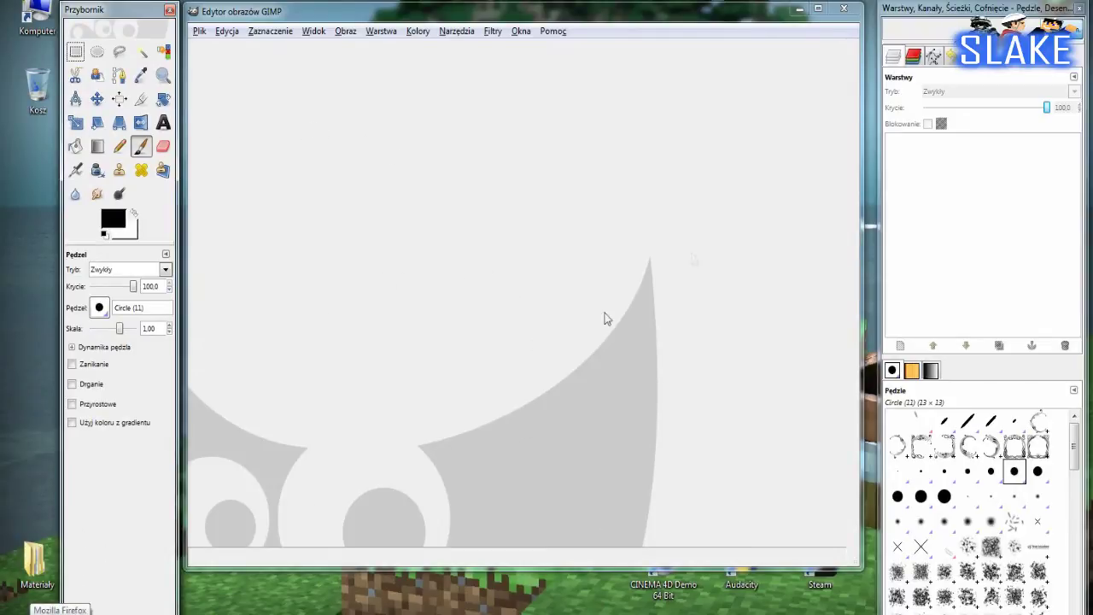
{"action": "double_click", "coordinate": [34, 559]}
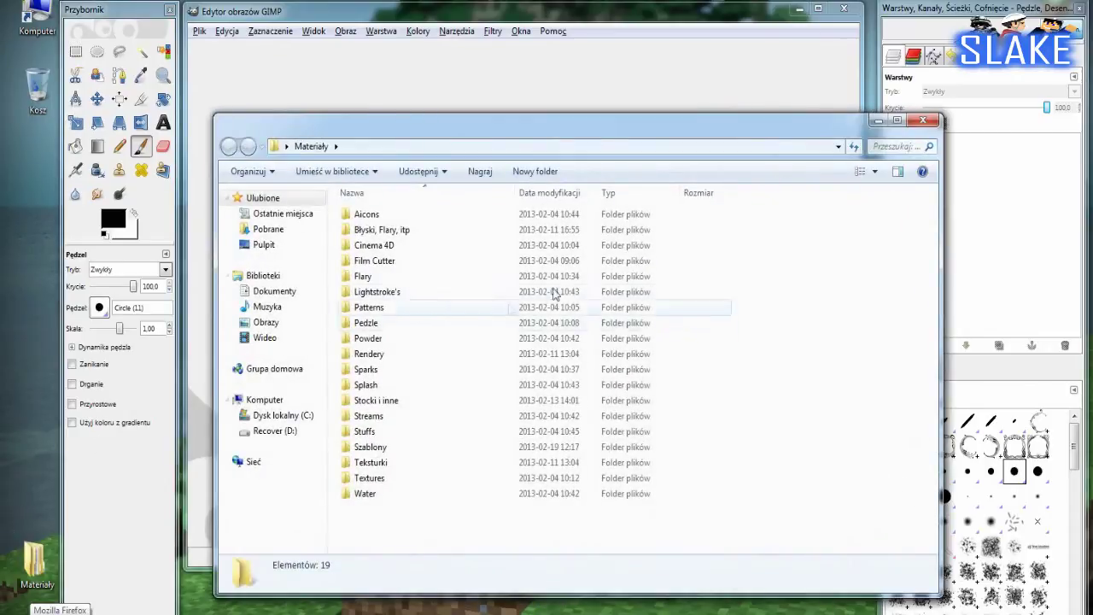
{"action": "left_click", "coordinate": [427, 276]}
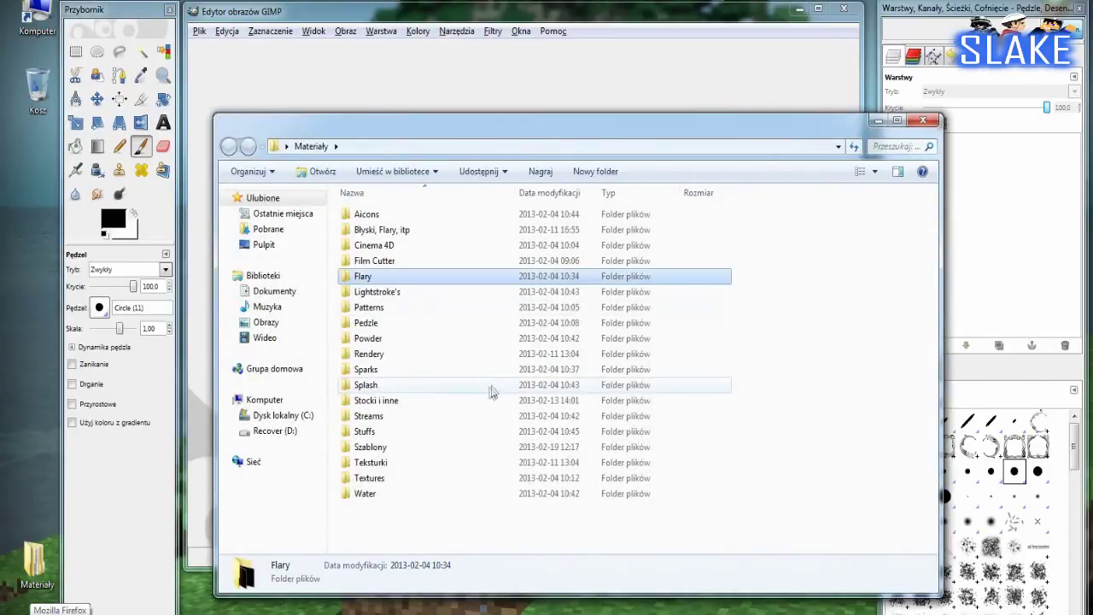
{"action": "left_click", "coordinate": [429, 324]}
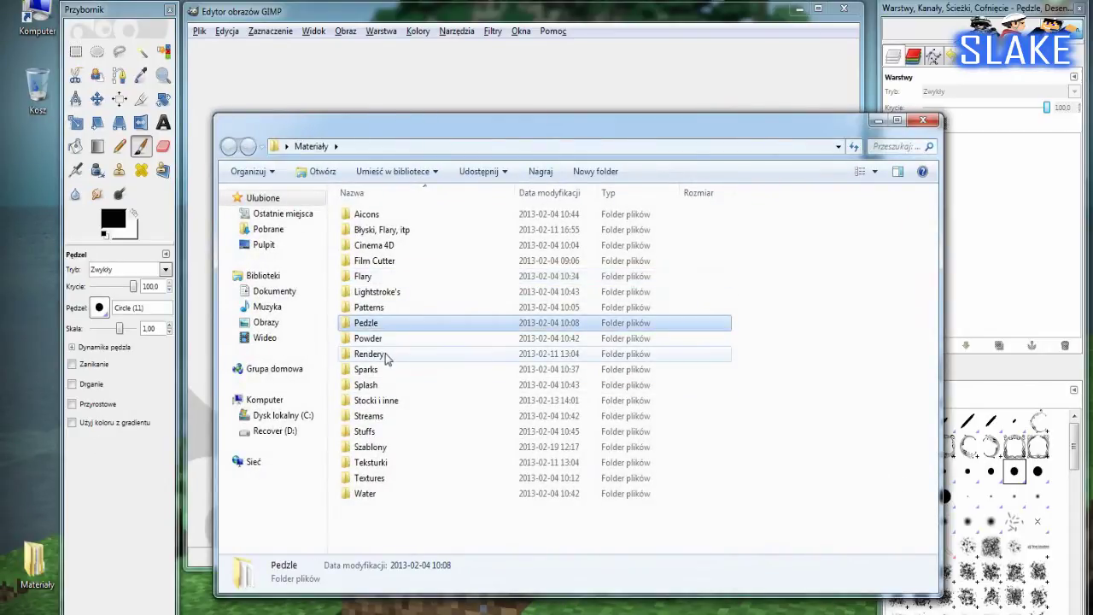
{"action": "double_click", "coordinate": [384, 448]}
{"action": "double_click", "coordinate": [381, 234]}
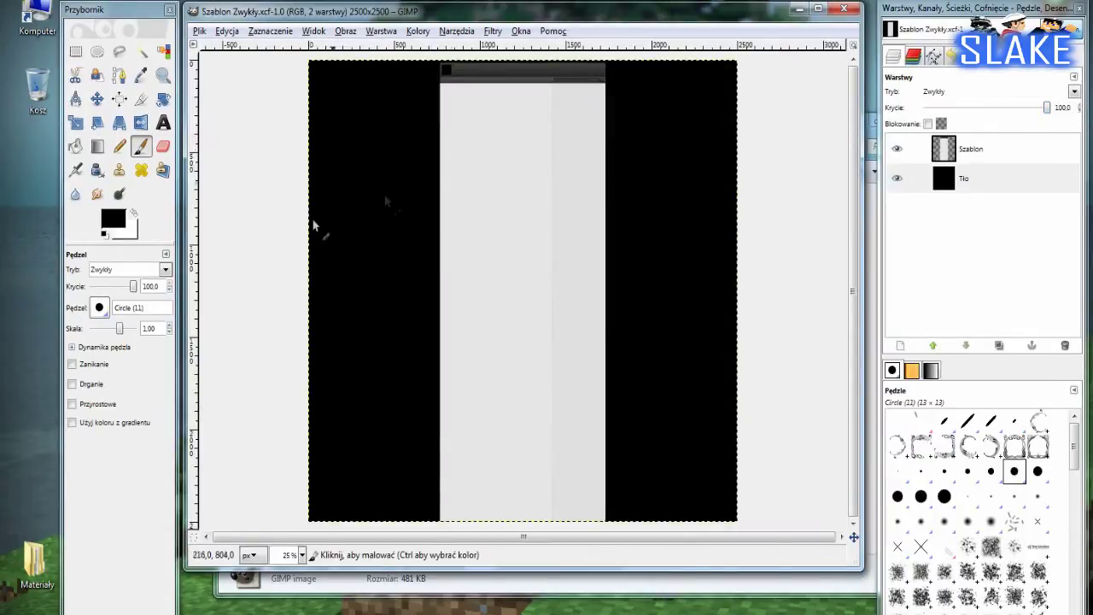
{"action": "key", "text": "alt+Tab"}
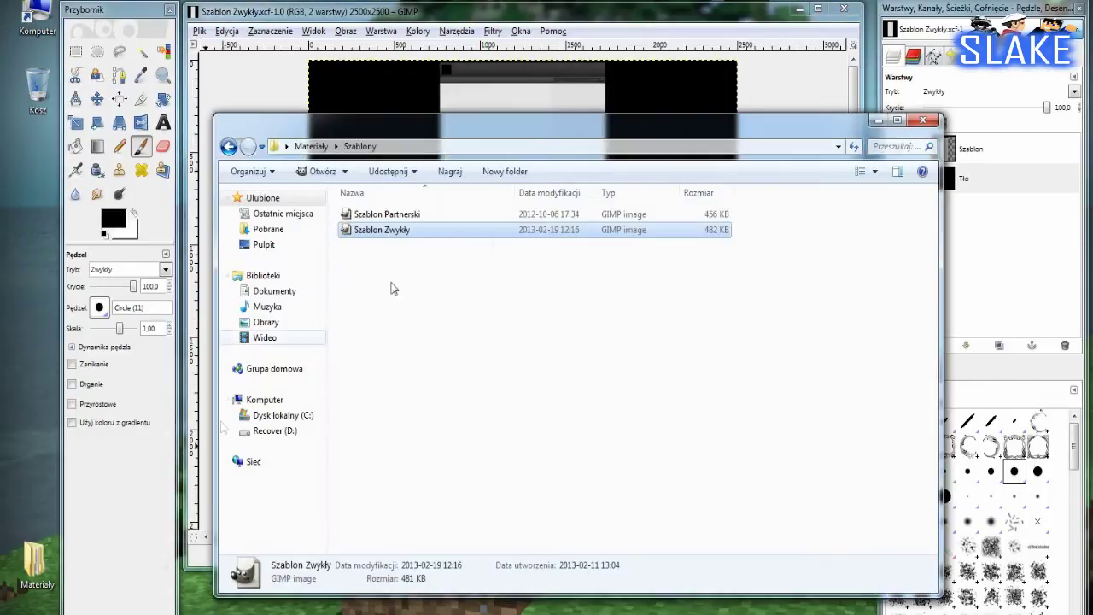
{"action": "left_click", "coordinate": [924, 122]}
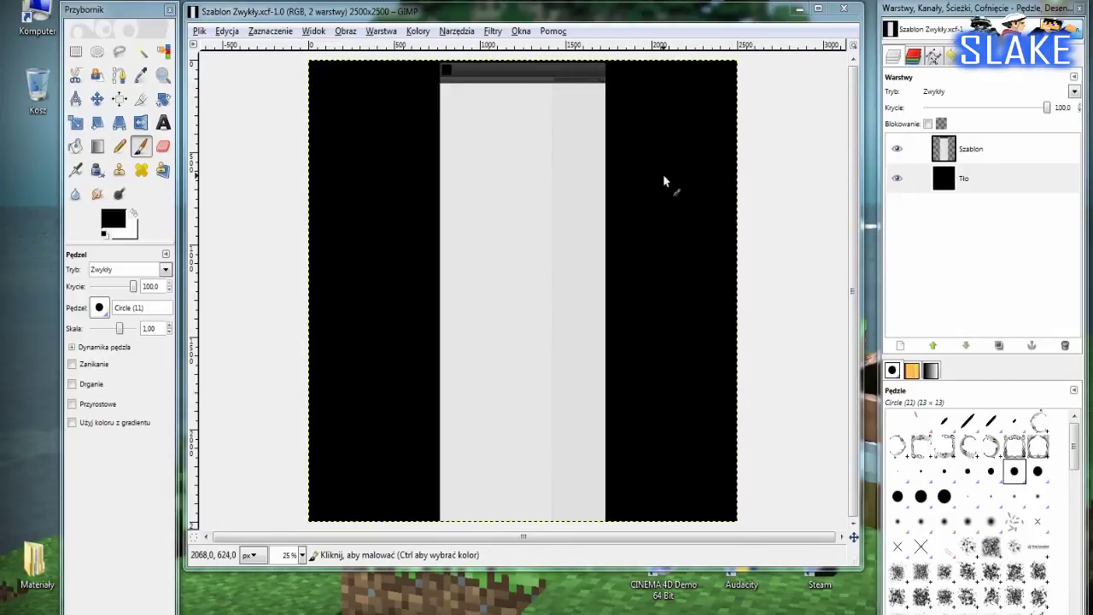
{"action": "scroll", "coordinate": [785, 149], "scroll_direction": "up", "scroll_amount": 2, "text": "ctrl"}
{"action": "scroll", "coordinate": [776, 157], "scroll_direction": "up", "scroll_amount": 1}
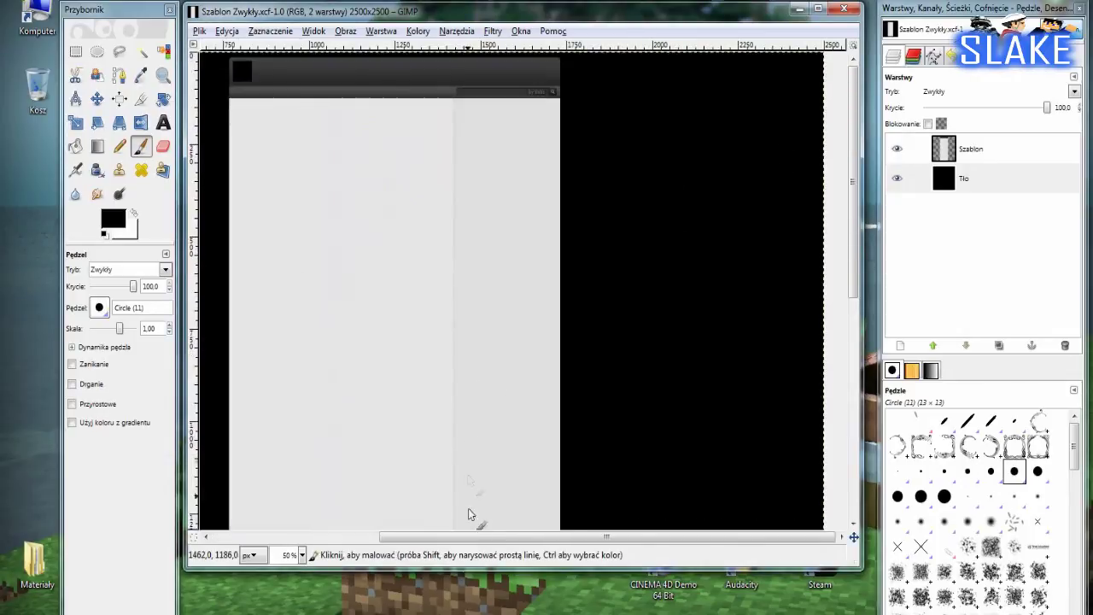
{"action": "left_click_drag", "start_coordinate": [474, 536], "coordinate": [397, 522]}
{"action": "scroll", "coordinate": [486, 339], "scroll_direction": "down", "scroll_amount": 1, "text": "ctrl"}
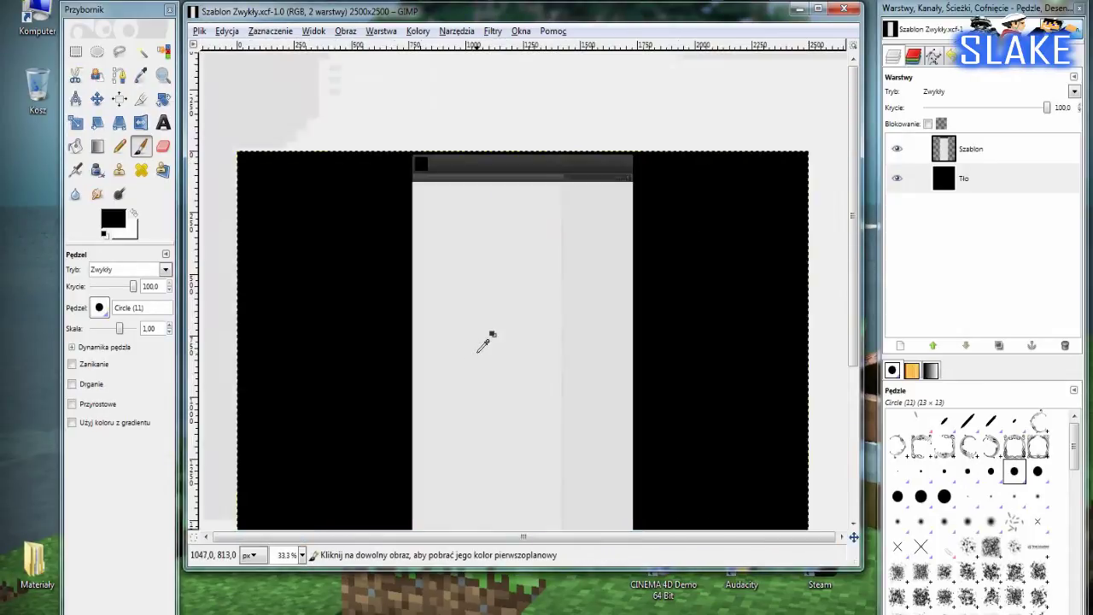
{"action": "scroll", "coordinate": [463, 391], "scroll_direction": "down", "scroll_amount": 2}
{"action": "scroll", "coordinate": [463, 390], "scroll_direction": "down", "scroll_amount": 1}
{"action": "scroll", "coordinate": [463, 390], "scroll_direction": "up", "scroll_amount": 2}
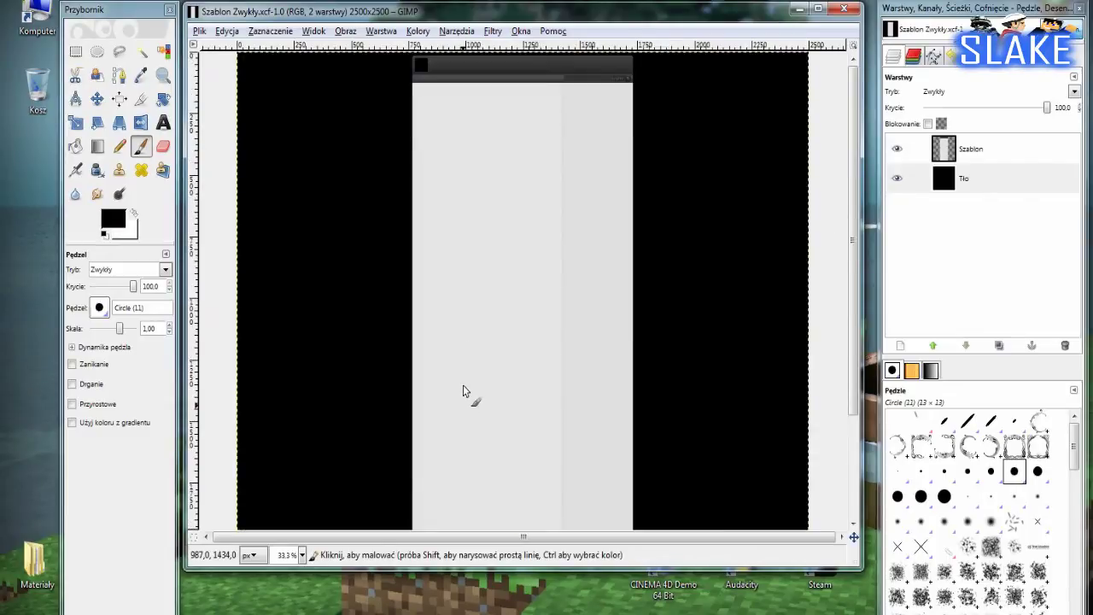
{"action": "scroll", "coordinate": [354, 145], "scroll_direction": "up", "scroll_amount": 1, "text": "ctrl"}
{"action": "scroll", "coordinate": [359, 129], "scroll_direction": "down", "scroll_amount": 2, "text": "ctrl"}
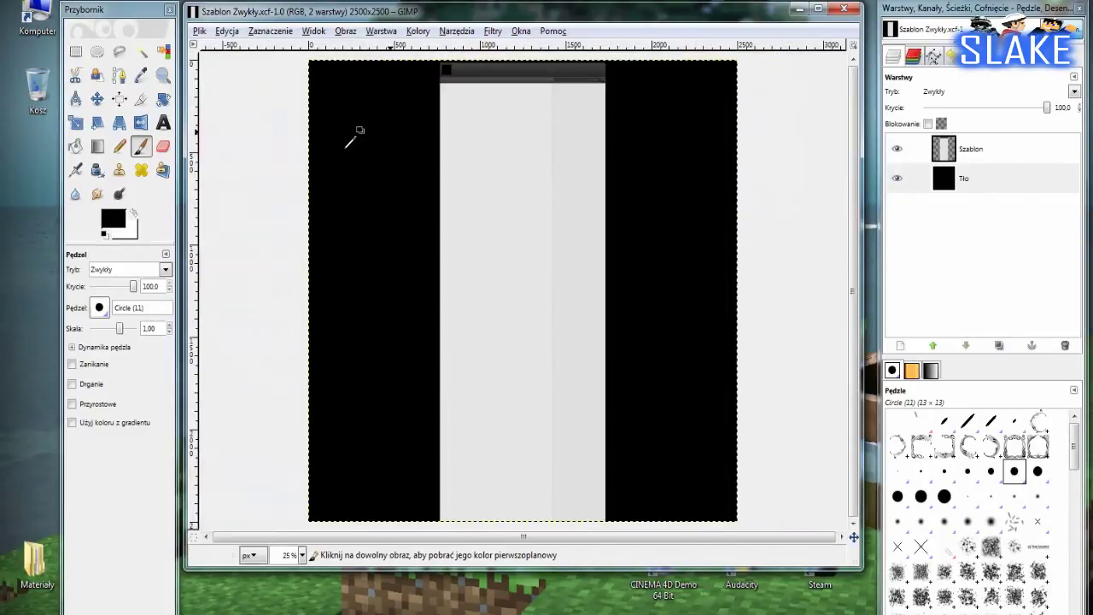
- Browse the Materiały folder's Flary and Teksturki subfolders in Explorer
{"action": "double_click", "coordinate": [19, 584]}
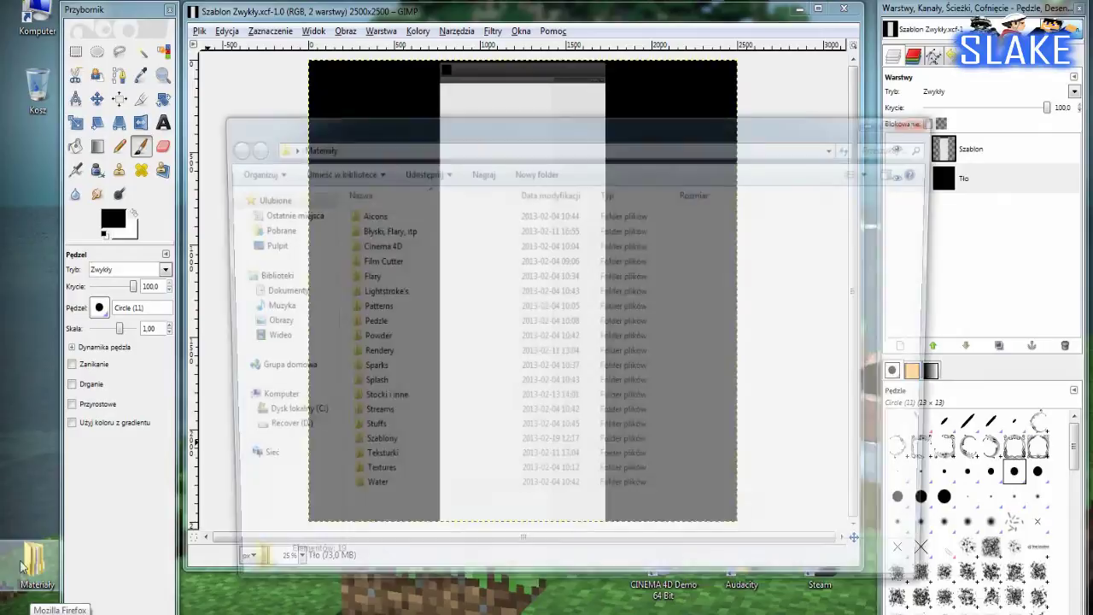
{"action": "left_click_drag", "start_coordinate": [386, 139], "coordinate": [859, 109]}
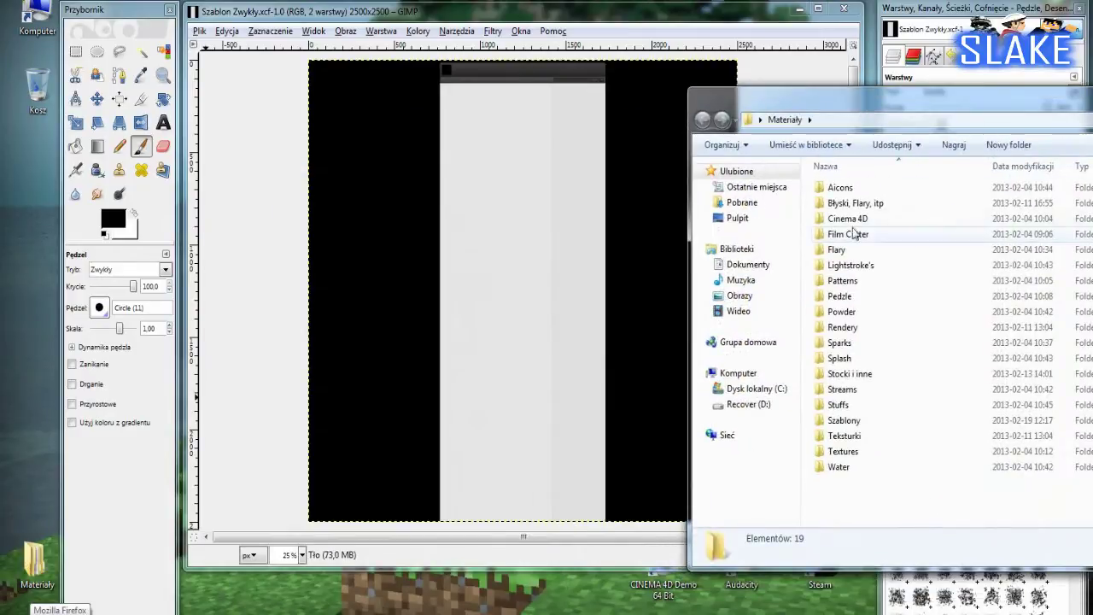
{"action": "double_click", "coordinate": [836, 248]}
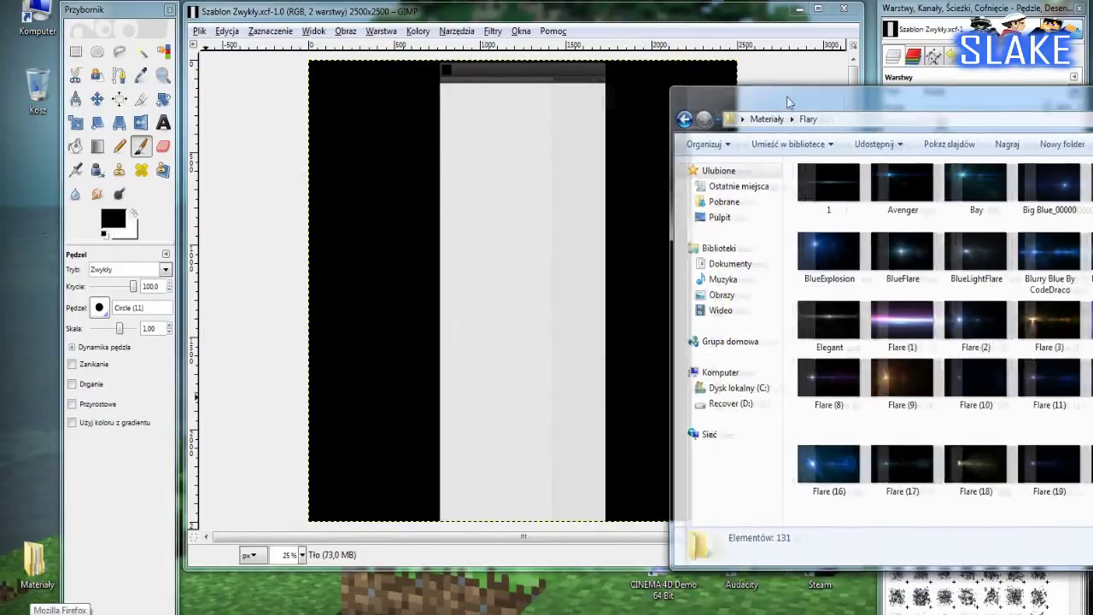
{"action": "left_click_drag", "start_coordinate": [848, 95], "coordinate": [639, 90]}
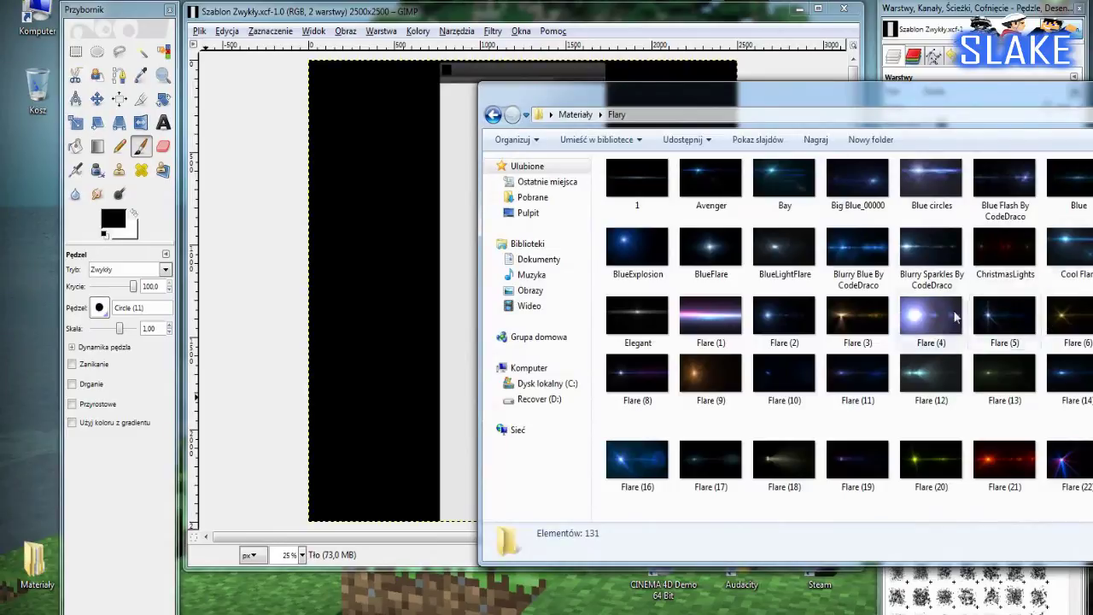
{"action": "scroll", "coordinate": [854, 333], "scroll_direction": "down", "scroll_amount": 10}
{"action": "left_click", "coordinate": [493, 114]}
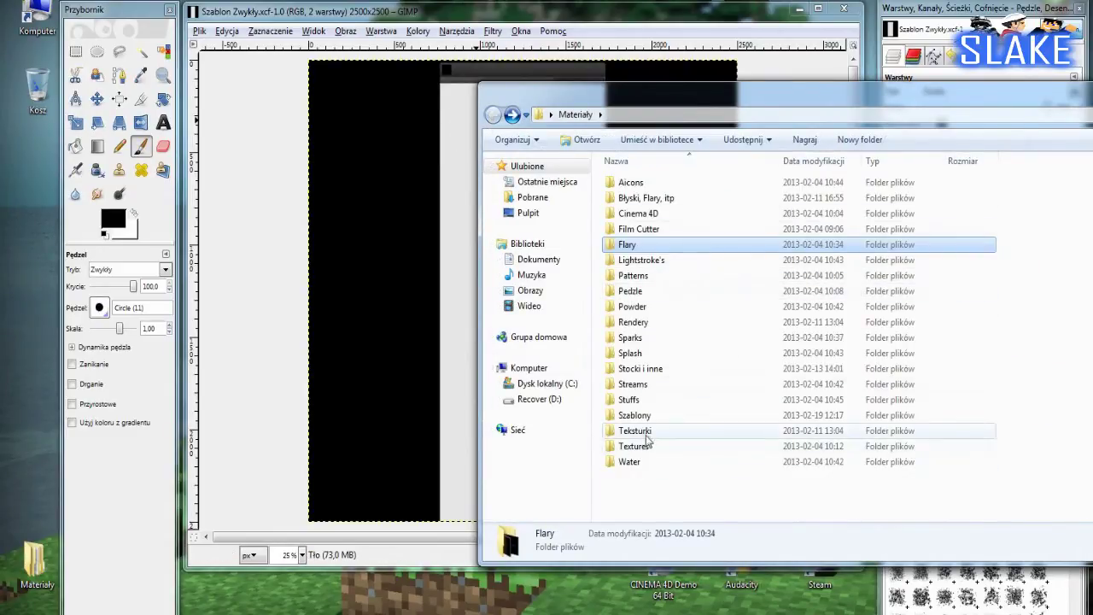
{"action": "double_click", "coordinate": [647, 432]}
{"action": "double_click", "coordinate": [681, 185]}
{"action": "left_click", "coordinate": [683, 188]}
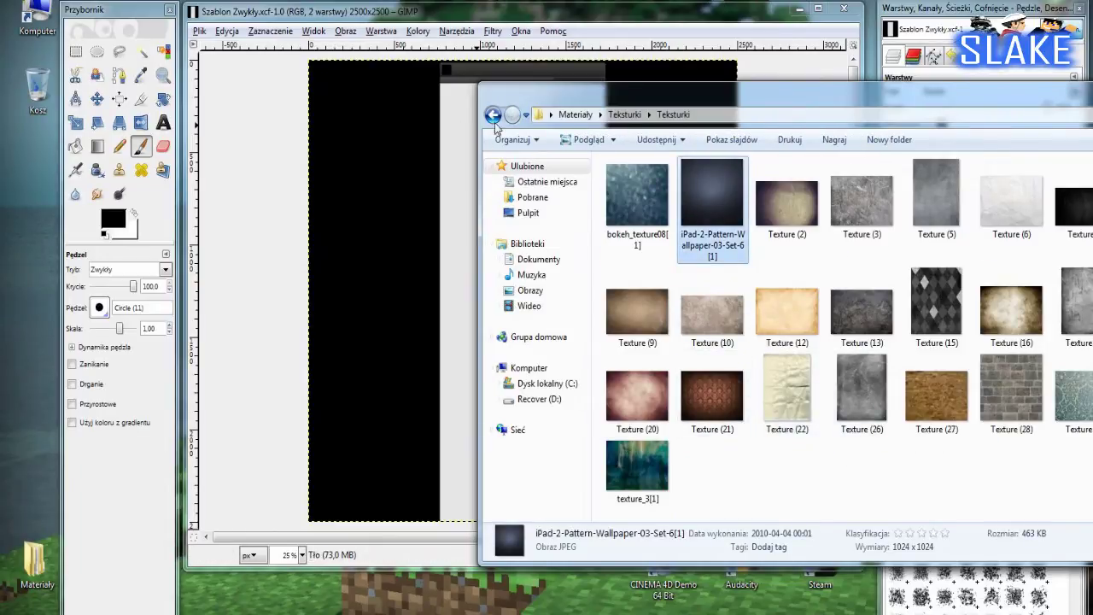
{"action": "key", "text": "BackSpace"}
{"action": "key", "text": "BackSpace"}
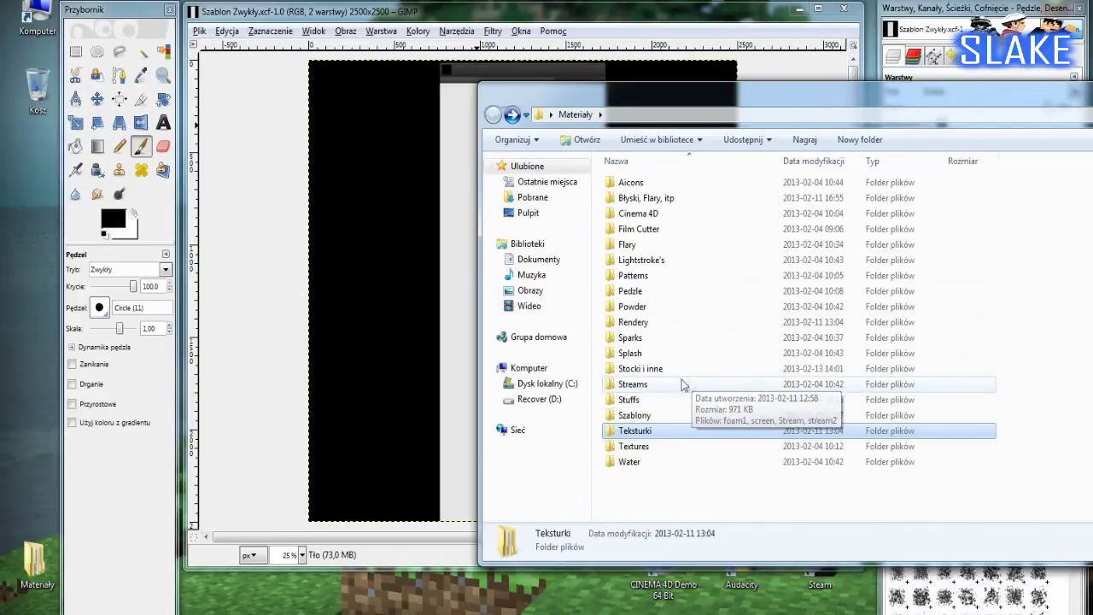
- Drag the magic_of_minecraft image from Stocki i inne onto the GIMP canvas as a layer
{"action": "double_click", "coordinate": [657, 368]}
{"action": "left_click", "coordinate": [667, 311]}
{"action": "scroll", "coordinate": [682, 289], "scroll_direction": "down", "scroll_amount": 10}
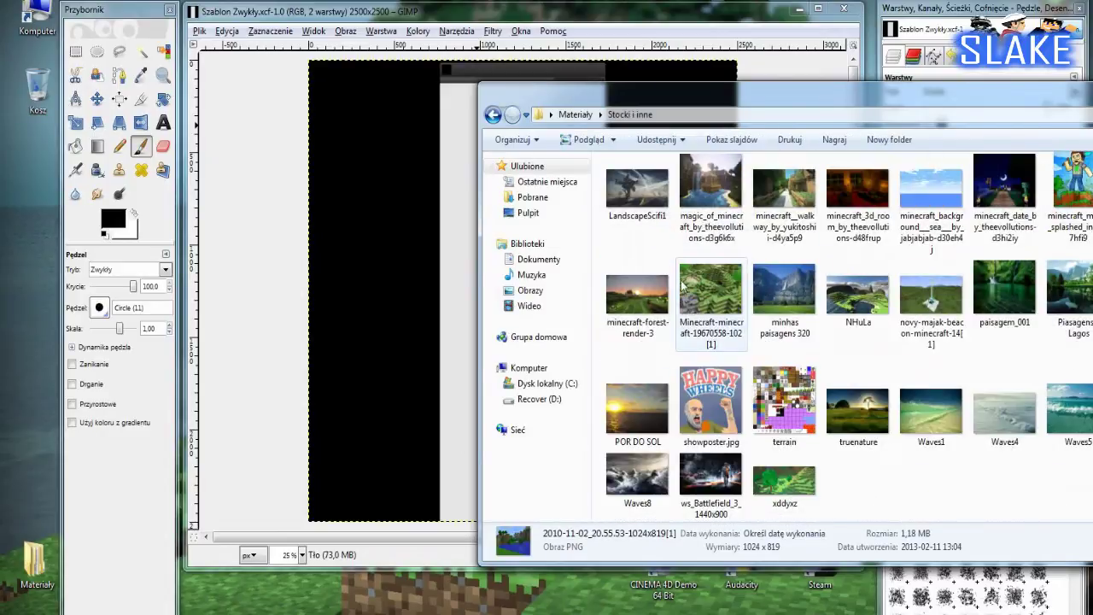
{"action": "scroll", "coordinate": [726, 266], "scroll_direction": "up", "scroll_amount": 1}
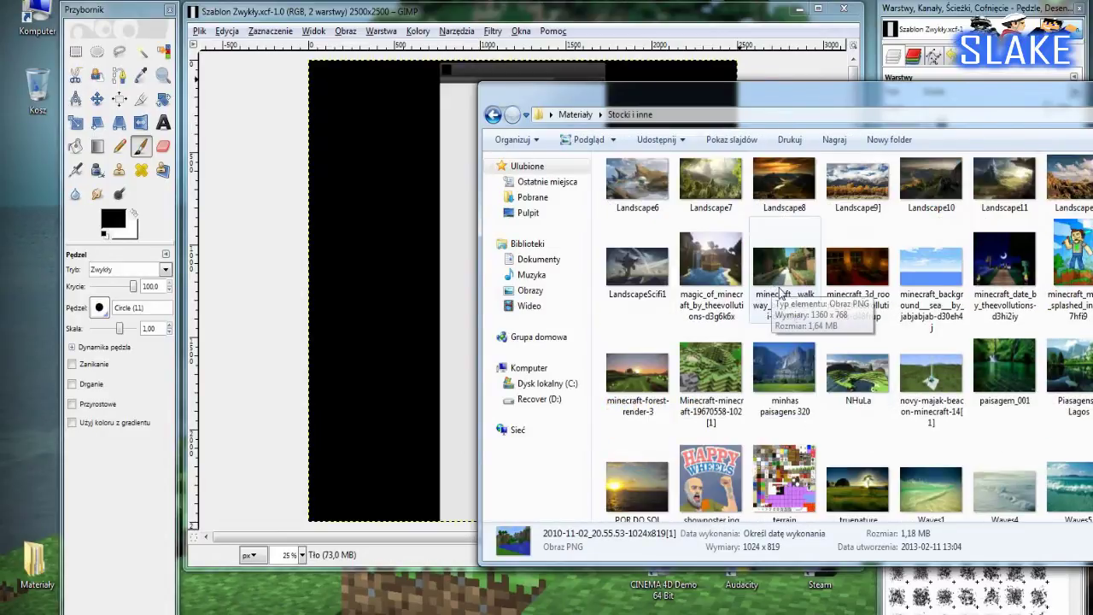
{"action": "left_click_drag", "start_coordinate": [726, 266], "coordinate": [386, 246]}
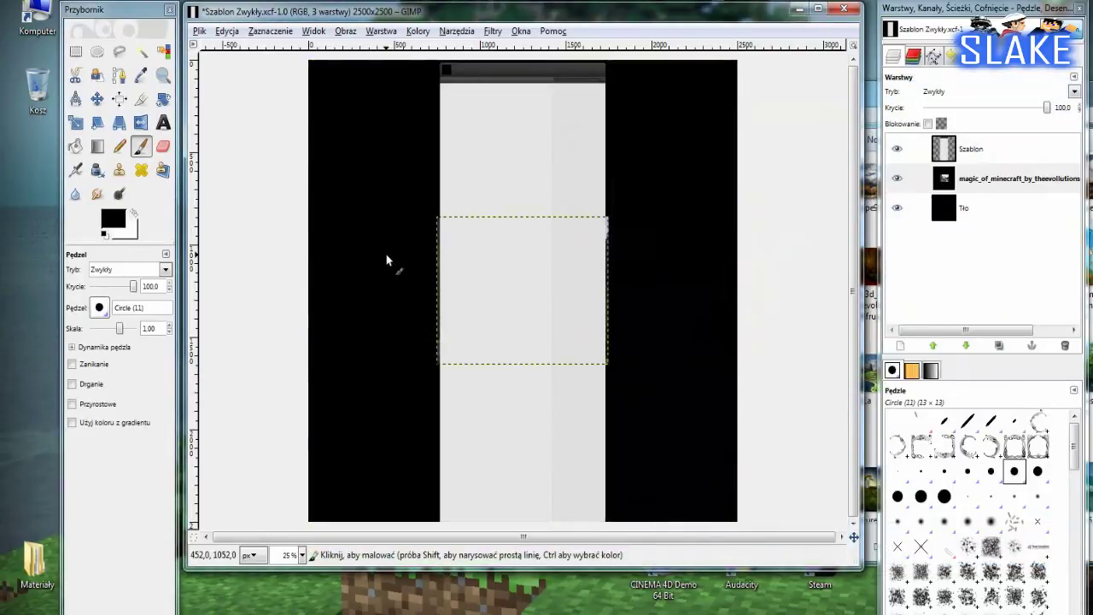
- Raise the magic_of_minecraft layer above the Szablon template layer
{"action": "left_click", "coordinate": [981, 180]}
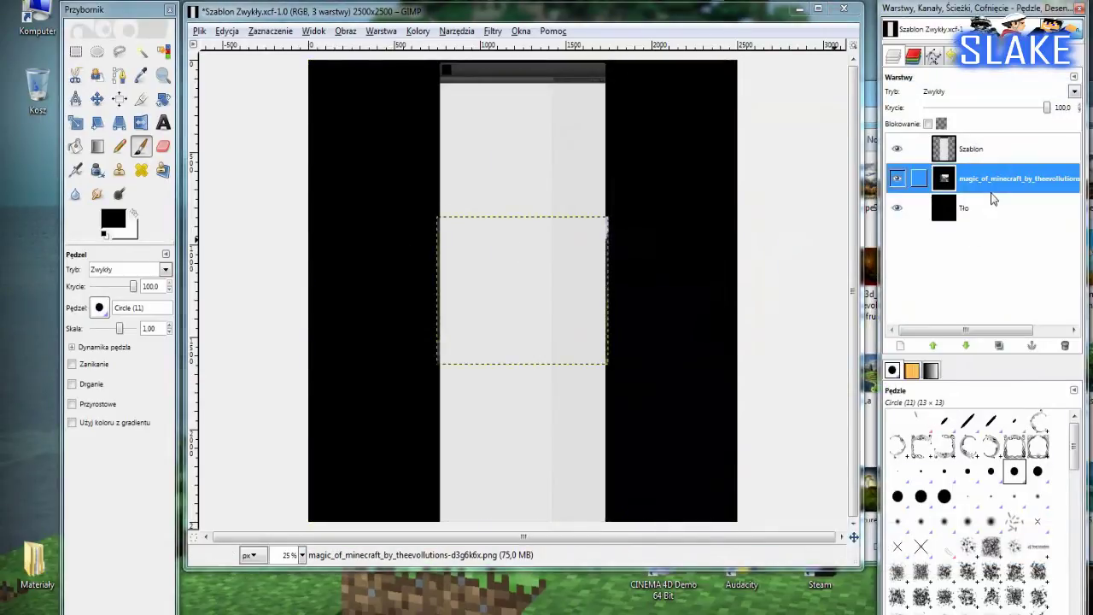
{"action": "left_click", "coordinate": [932, 345]}
{"action": "left_click", "coordinate": [920, 148]}
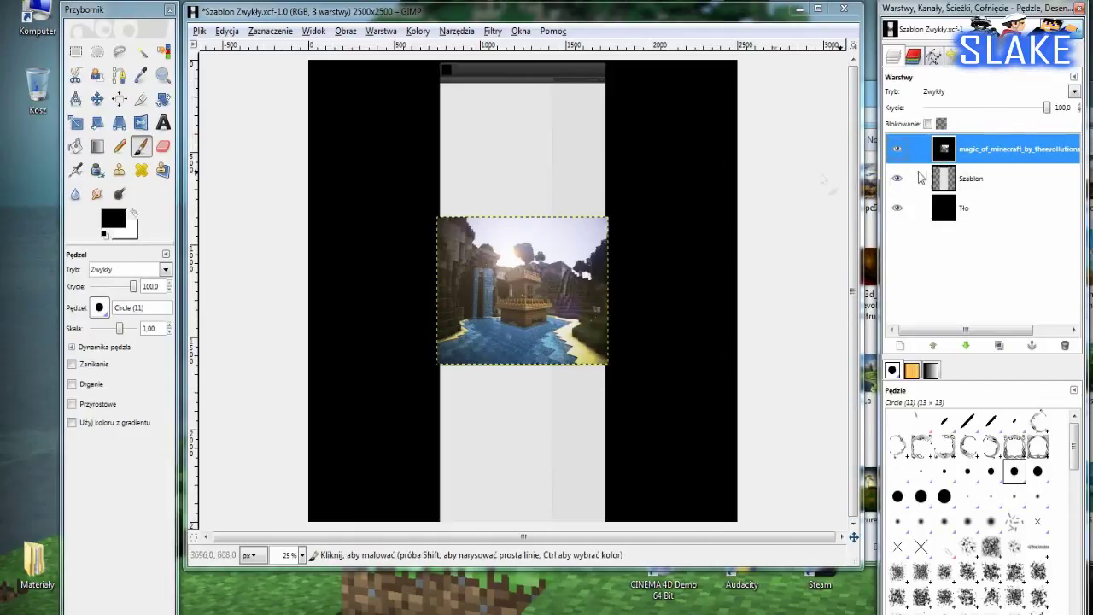
{"action": "left_click", "coordinate": [382, 31]}
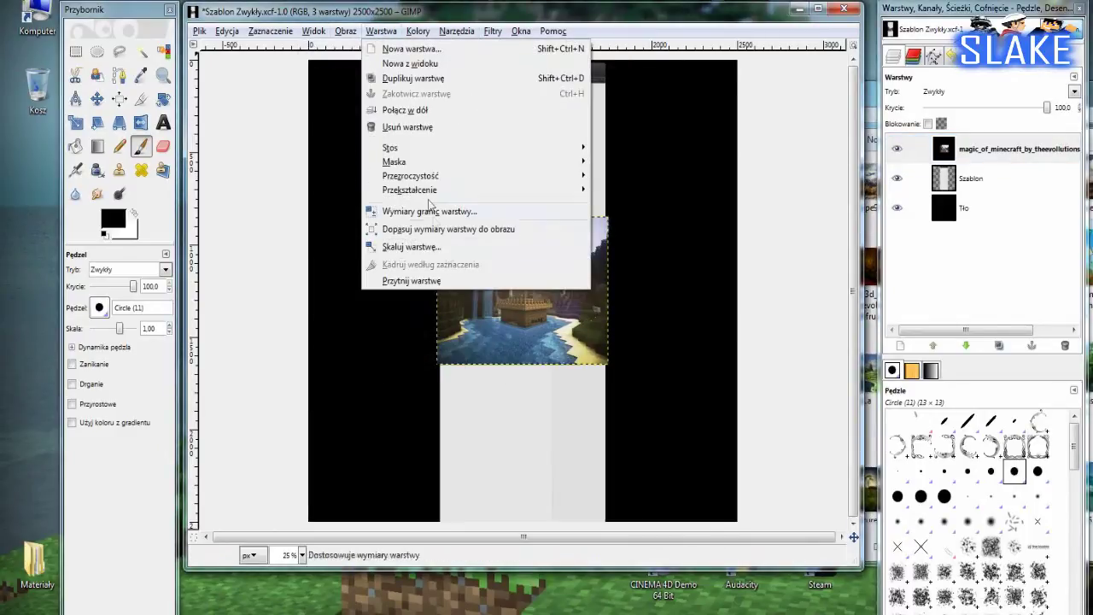
- Scale the Minecraft layer to 2600 px wide with width and height linked
{"action": "left_click", "coordinate": [435, 247]}
{"action": "type", "text": "2600"}
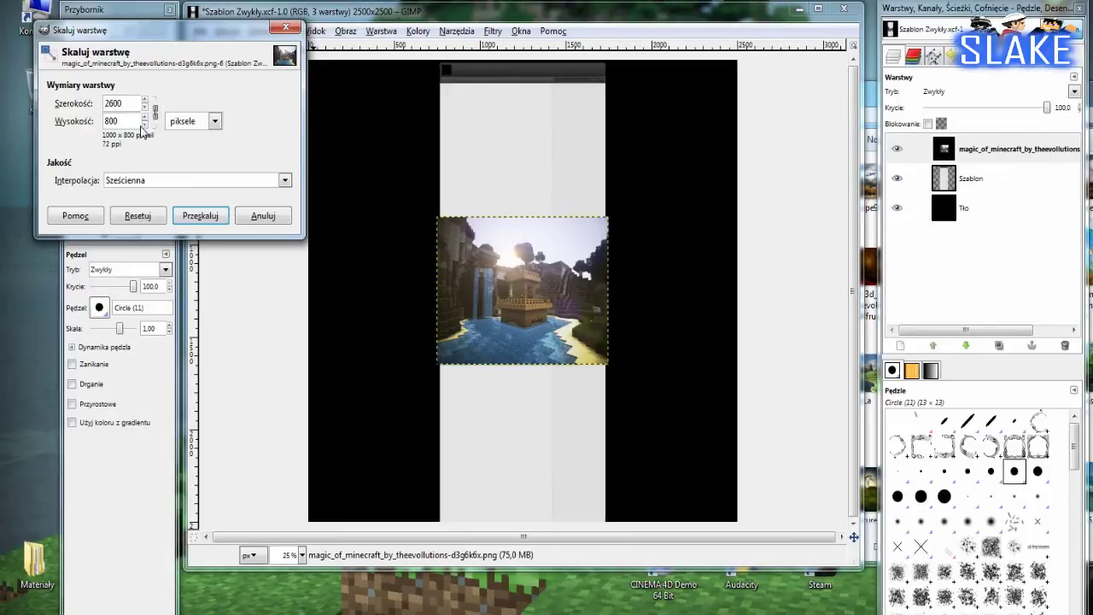
{"action": "left_click", "coordinate": [156, 117]}
{"action": "key", "text": "BackSpace"}
{"action": "key", "text": "BackSpace"}
{"action": "type", "text": "00"}
{"action": "left_click", "coordinate": [195, 219]}
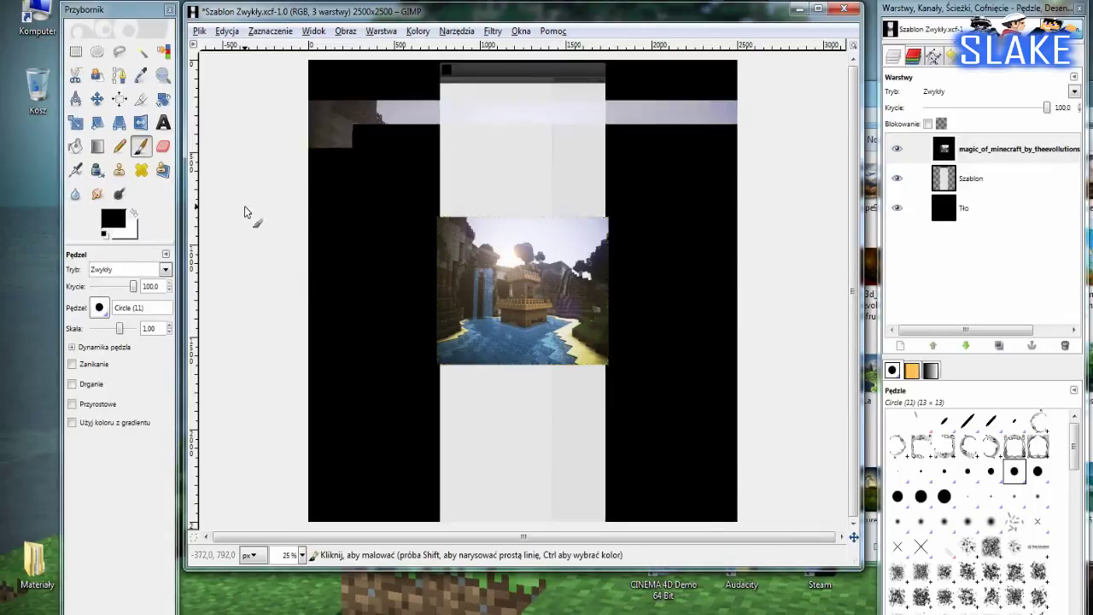
- Move the enlarged Minecraft layer upward over the template's top portion
{"action": "left_click", "coordinate": [97, 98]}
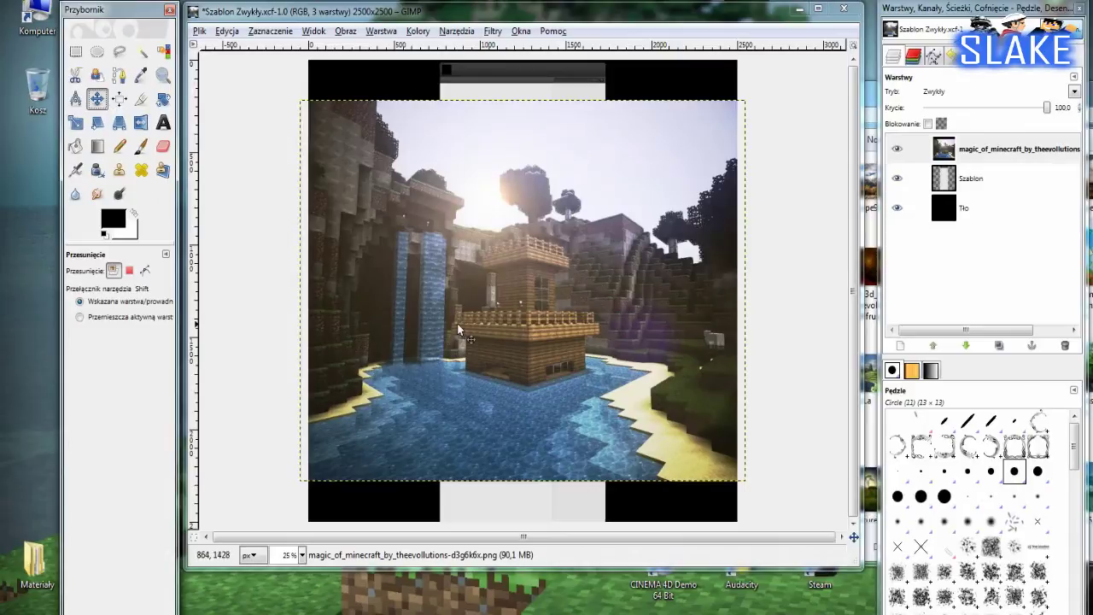
{"action": "left_click_drag", "start_coordinate": [458, 325], "coordinate": [457, 279]}
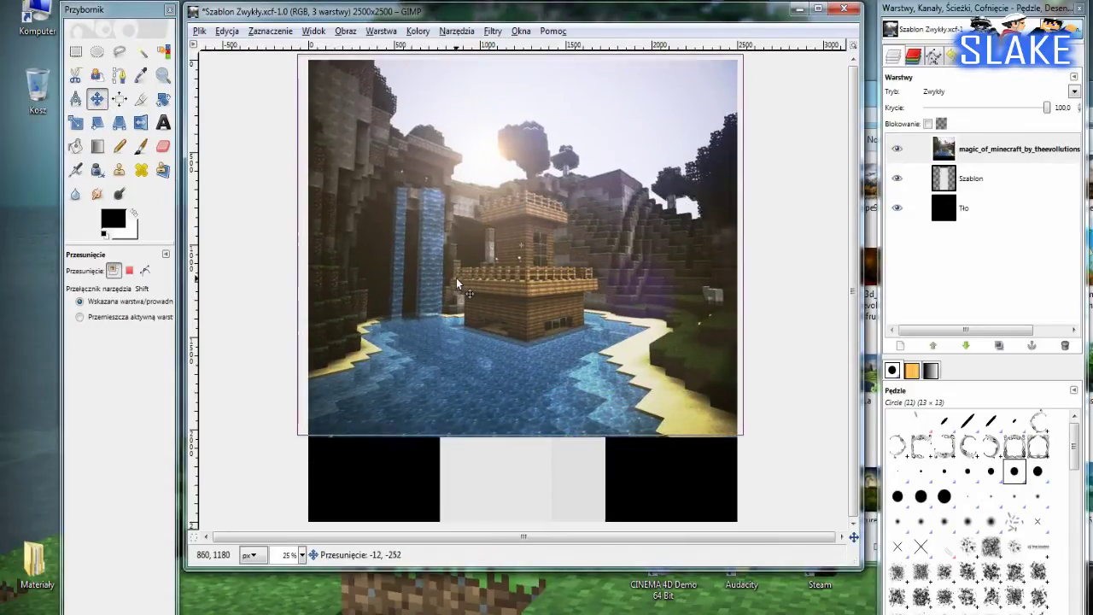
{"action": "left_click_drag", "start_coordinate": [456, 282], "coordinate": [456, 278]}
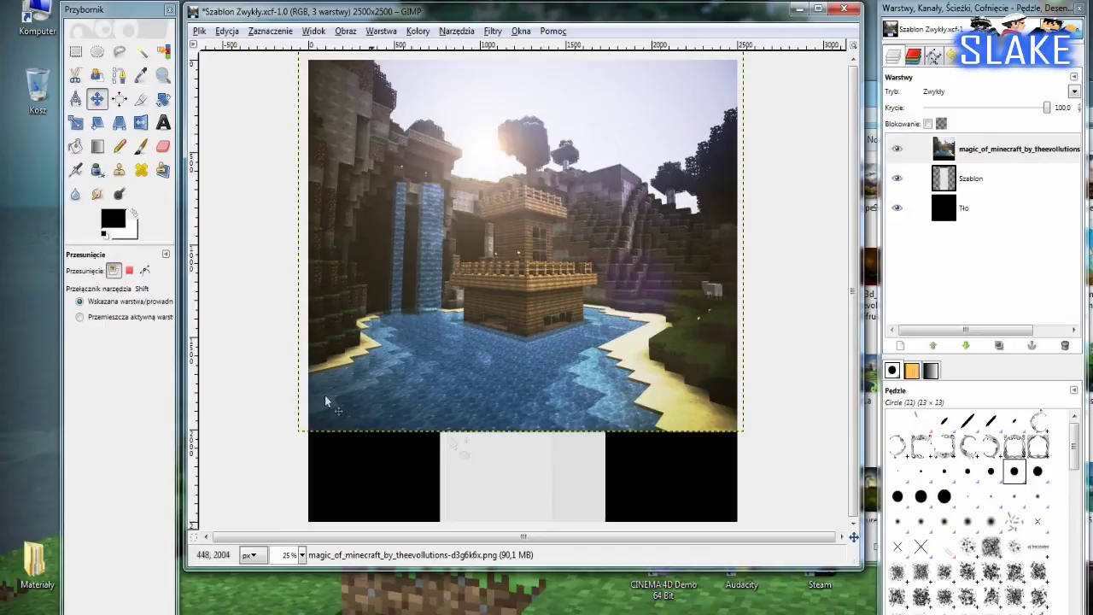
- Rename the landscape layer to 'Stock' through its layer attributes
{"action": "left_click", "coordinate": [972, 151]}
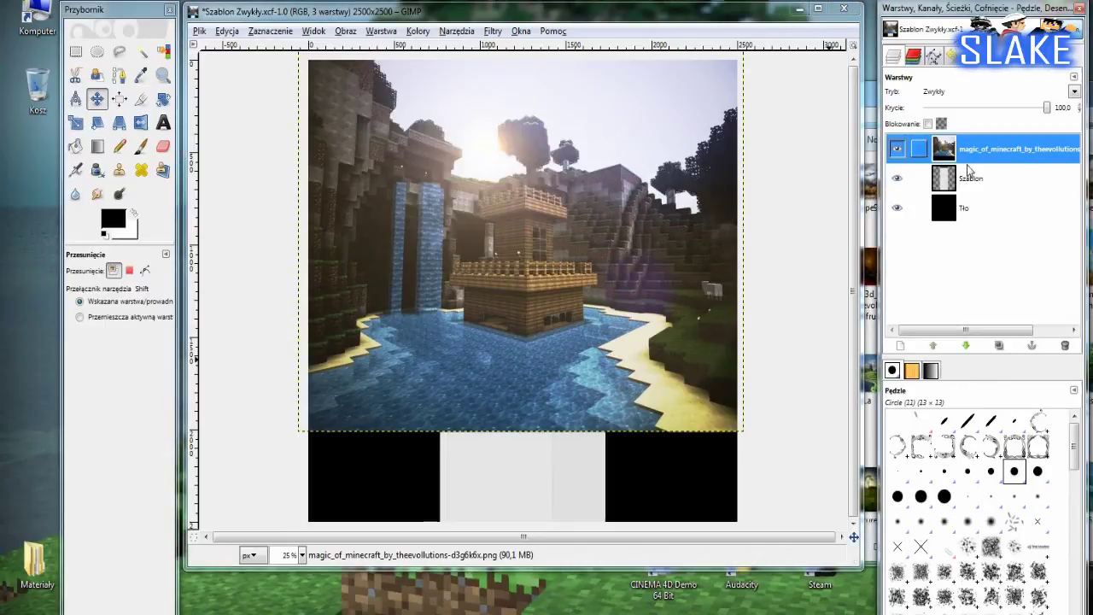
{"action": "right_click", "coordinate": [991, 159]}
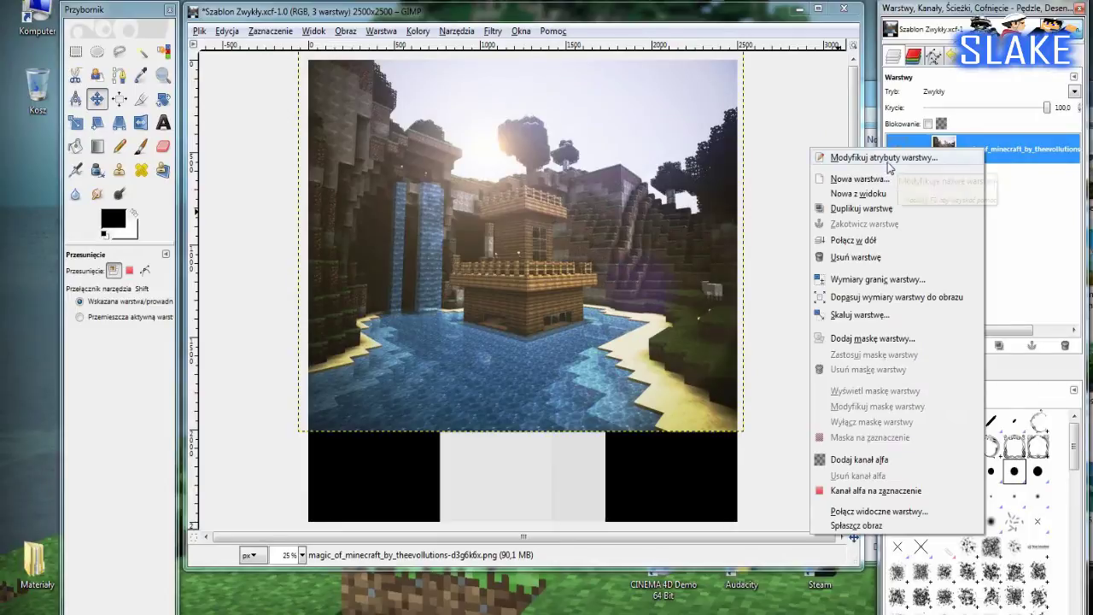
{"action": "left_click", "coordinate": [887, 163]}
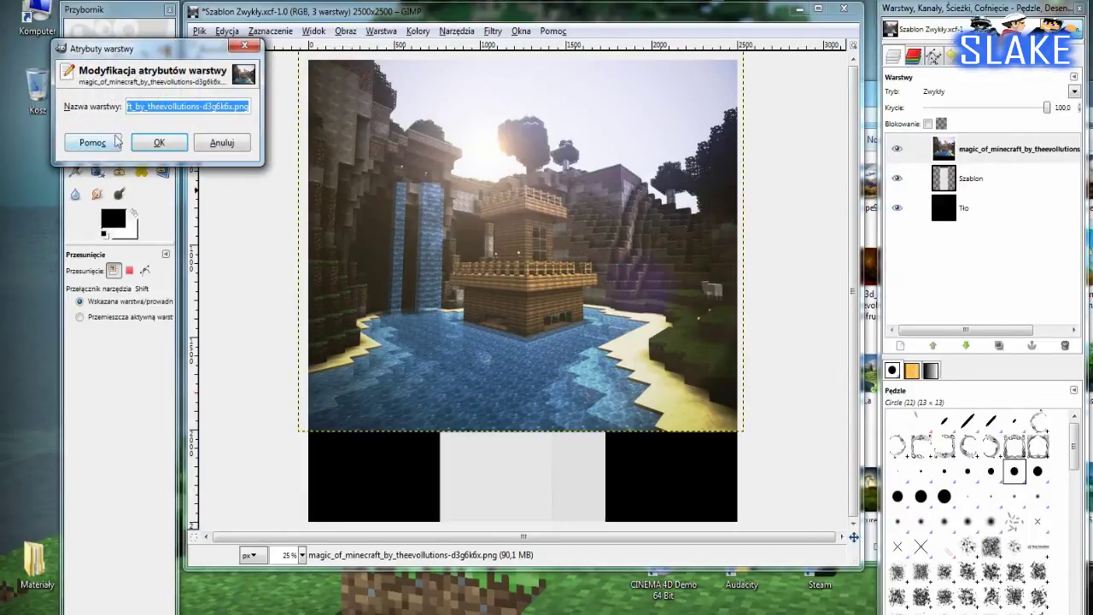
{"action": "type", "text": "Stock"}
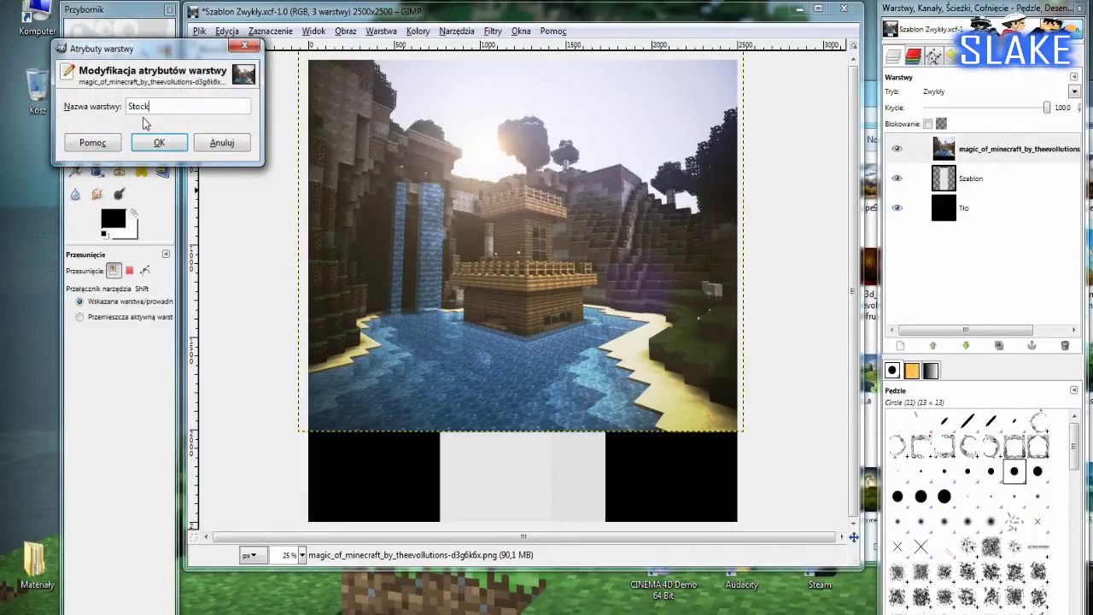
{"action": "left_click", "coordinate": [152, 141]}
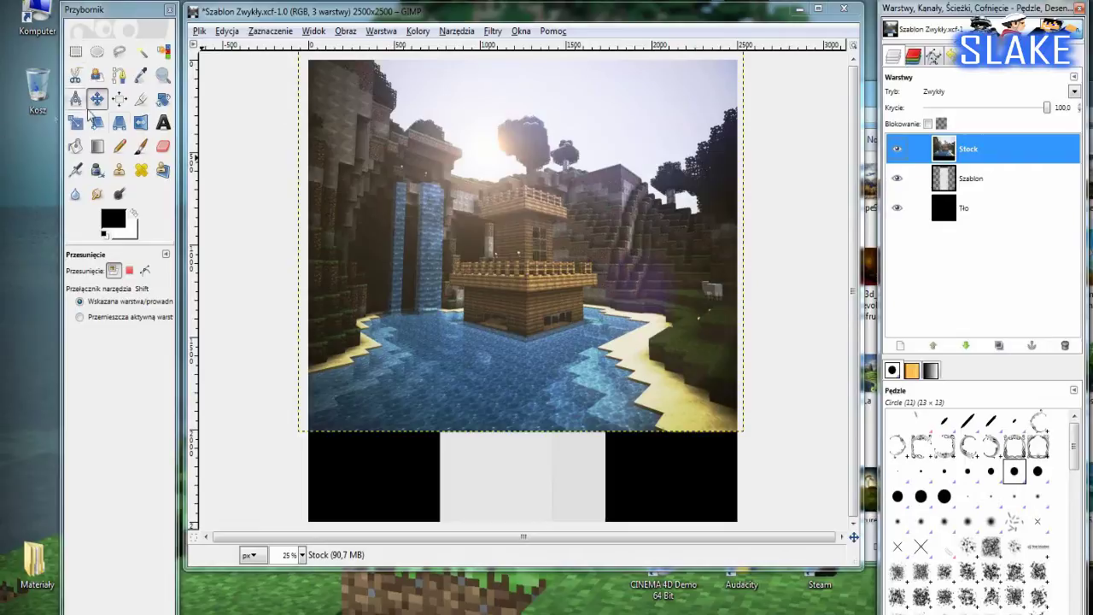
- Fade the Stock photo's left edge with a foreground-to-transparent gradient and lower it below Szablon
{"action": "left_click", "coordinate": [97, 146]}
{"action": "left_click", "coordinate": [120, 307]}
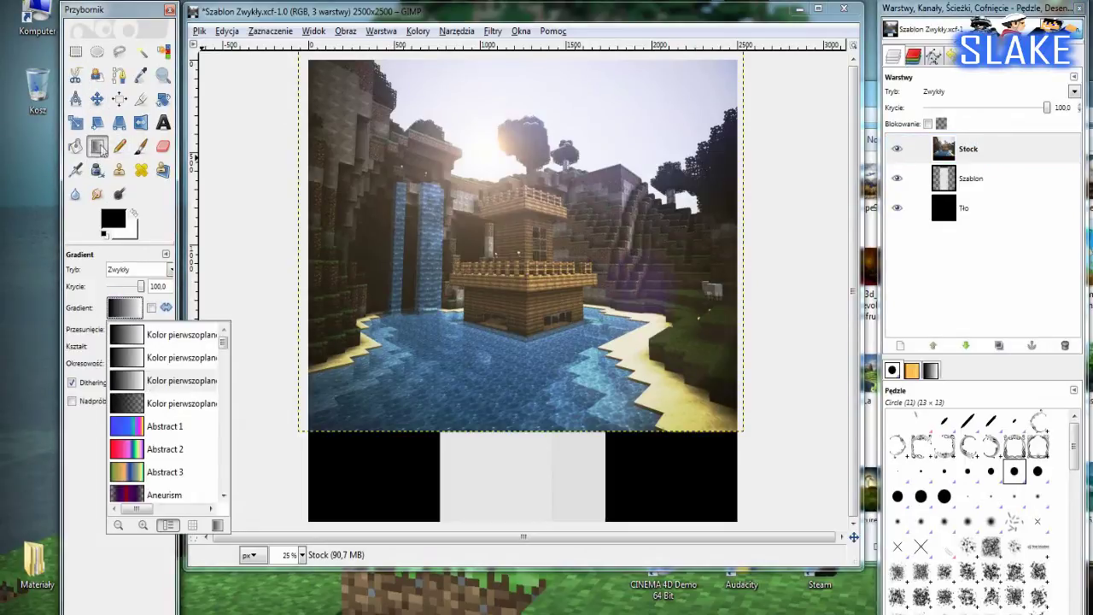
{"action": "left_click", "coordinate": [162, 410]}
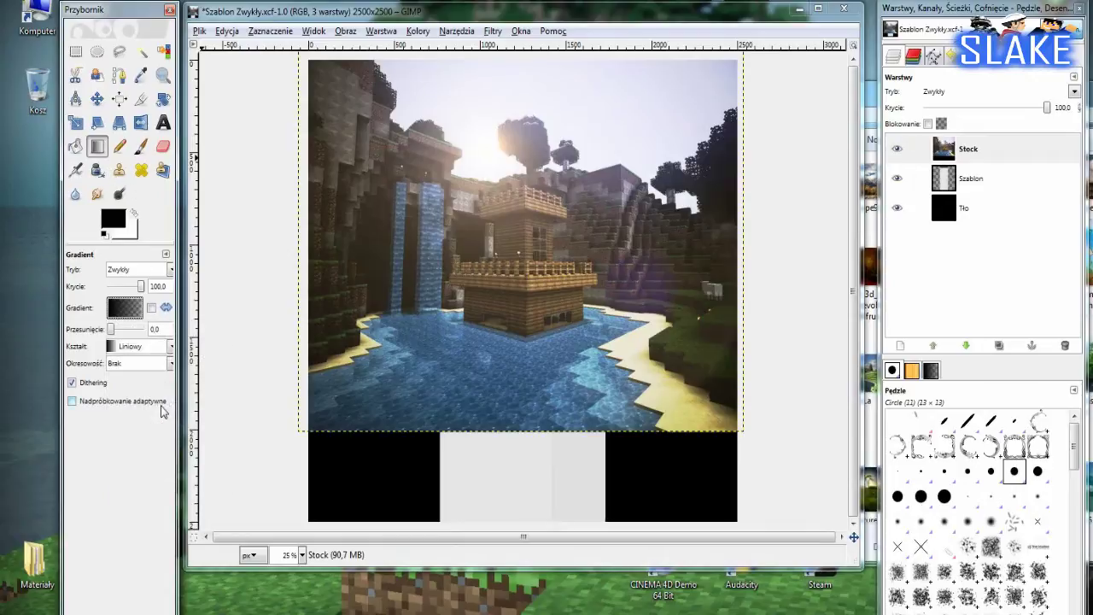
{"action": "left_click_drag", "start_coordinate": [300, 262], "coordinate": [377, 265]}
{"action": "left_click_drag", "start_coordinate": [300, 262], "coordinate": [378, 257]}
{"action": "left_click_drag", "start_coordinate": [295, 256], "coordinate": [350, 260]}
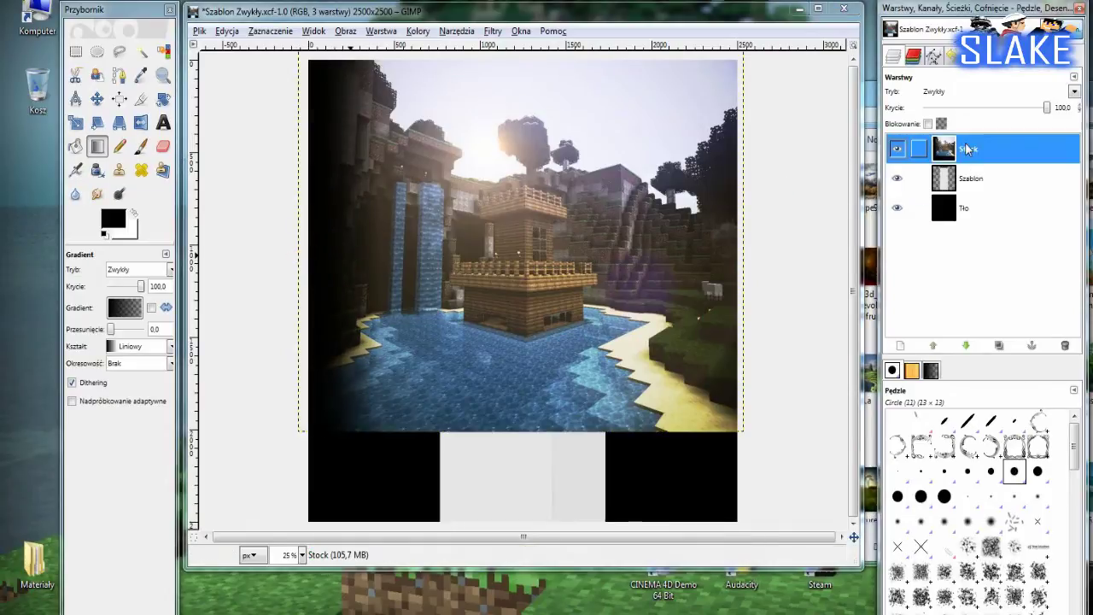
{"action": "left_click", "coordinate": [964, 346]}
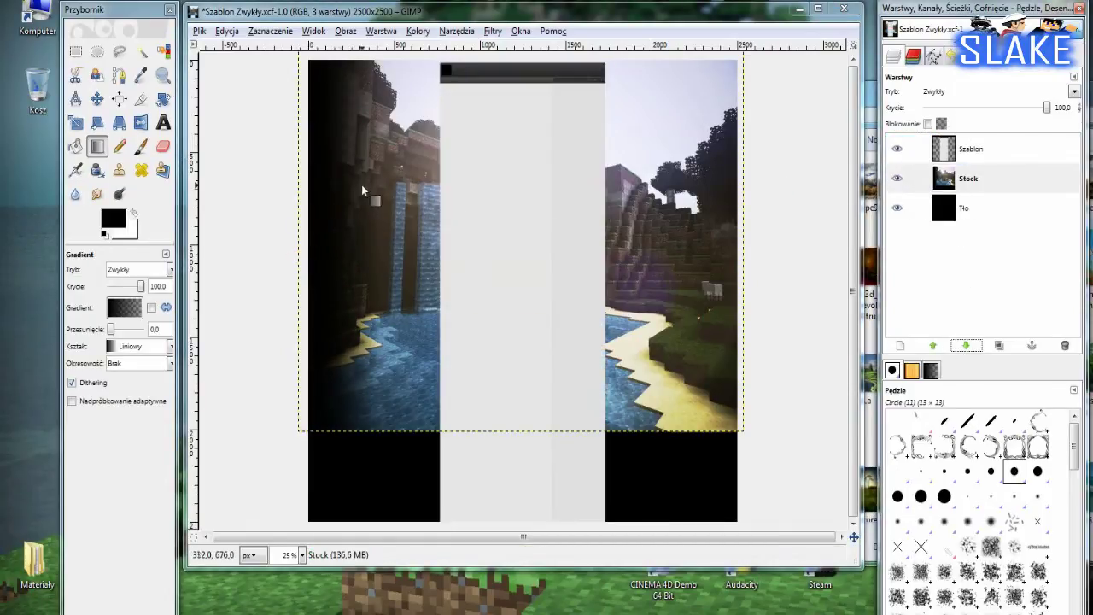
{"action": "left_click_drag", "start_coordinate": [298, 237], "coordinate": [347, 236]}
- Fade the Stock photo's bottom edge to black with repeated gradients
{"action": "left_click_drag", "start_coordinate": [397, 444], "coordinate": [396, 372]}
{"action": "left_click_drag", "start_coordinate": [398, 452], "coordinate": [396, 369]}
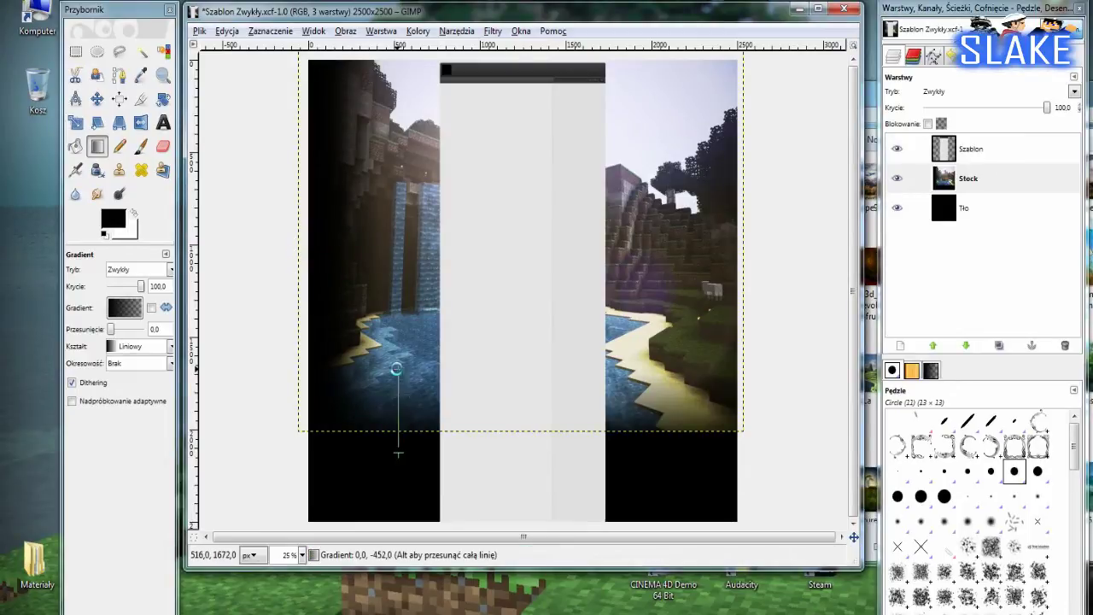
{"action": "left_click_drag", "start_coordinate": [400, 457], "coordinate": [399, 379]}
{"action": "left_click_drag", "start_coordinate": [400, 472], "coordinate": [397, 408]}
{"action": "left_click_drag", "start_coordinate": [398, 463], "coordinate": [405, 385]}
{"action": "left_click_drag", "start_coordinate": [401, 473], "coordinate": [402, 398]}
- Fade the photo's right edge to black and deepen both side fades
{"action": "mouse_move", "coordinate": [744, 321]}
{"action": "left_mouse_down"}
{"action": "mouse_move", "coordinate": [696, 321]}
{"action": "mouse_move", "coordinate": [693, 332]}
{"action": "left_mouse_up"}
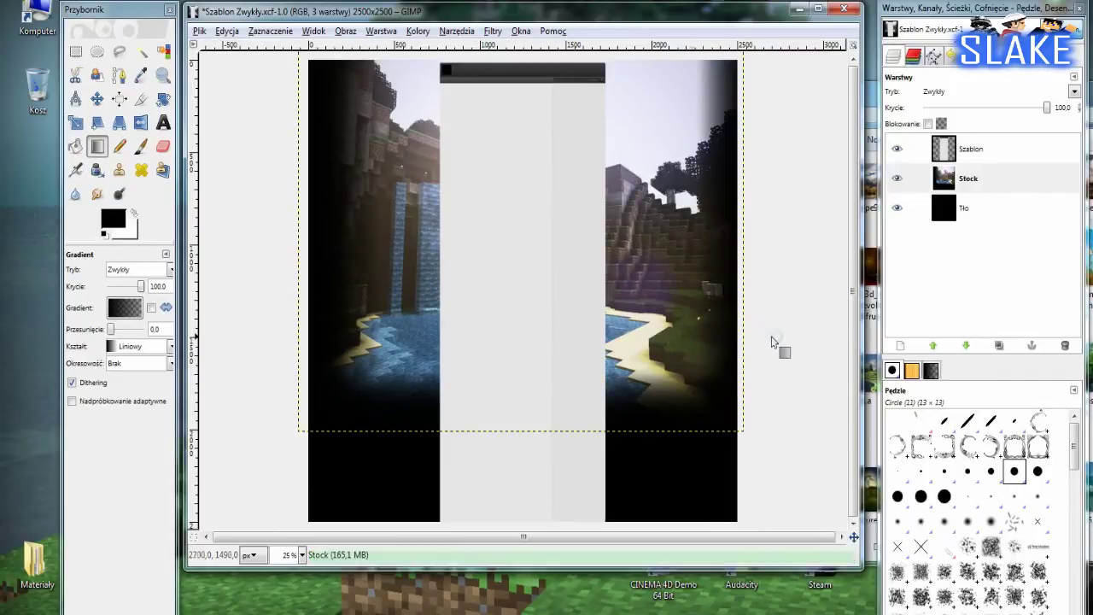
{"action": "left_click_drag", "start_coordinate": [771, 340], "coordinate": [699, 338]}
{"action": "left_click_drag", "start_coordinate": [773, 339], "coordinate": [705, 340]}
{"action": "mouse_move", "coordinate": [777, 329]}
{"action": "left_mouse_down"}
{"action": "mouse_move", "coordinate": [688, 351]}
{"action": "mouse_move", "coordinate": [707, 353]}
{"action": "left_mouse_up"}
{"action": "left_click_drag", "start_coordinate": [303, 288], "coordinate": [345, 289]}
{"action": "left_click_drag", "start_coordinate": [751, 320], "coordinate": [704, 319]}
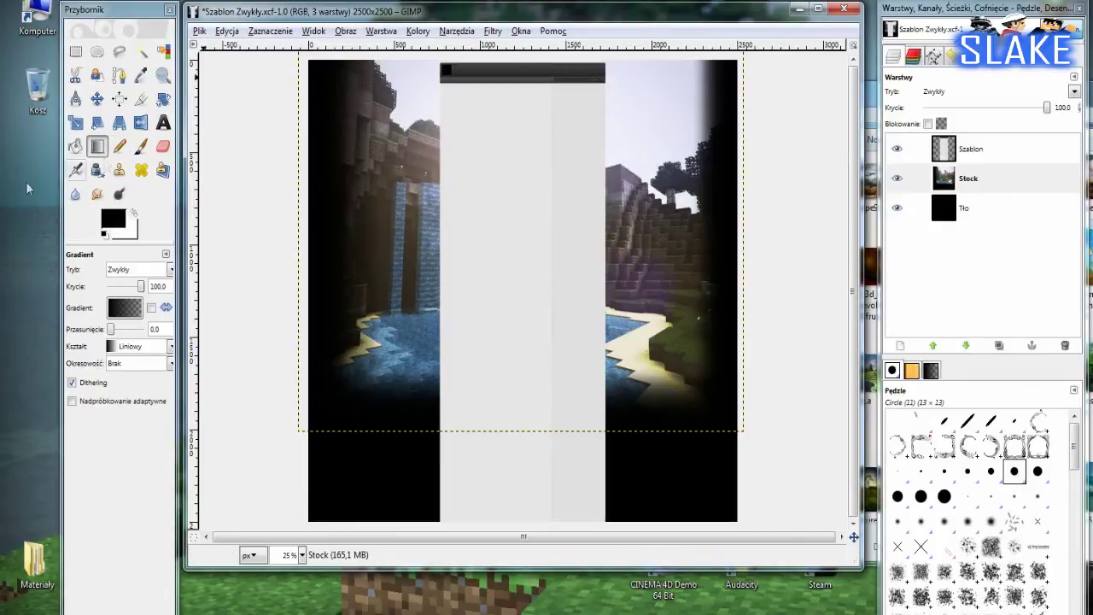
- Add minecraft_creepers.png from Materiały > Rendery > Rendery to the image as a layer
{"action": "left_click", "coordinate": [976, 147]}
{"action": "key", "text": "alt+Tab"}
{"action": "left_click", "coordinate": [783, 181]}
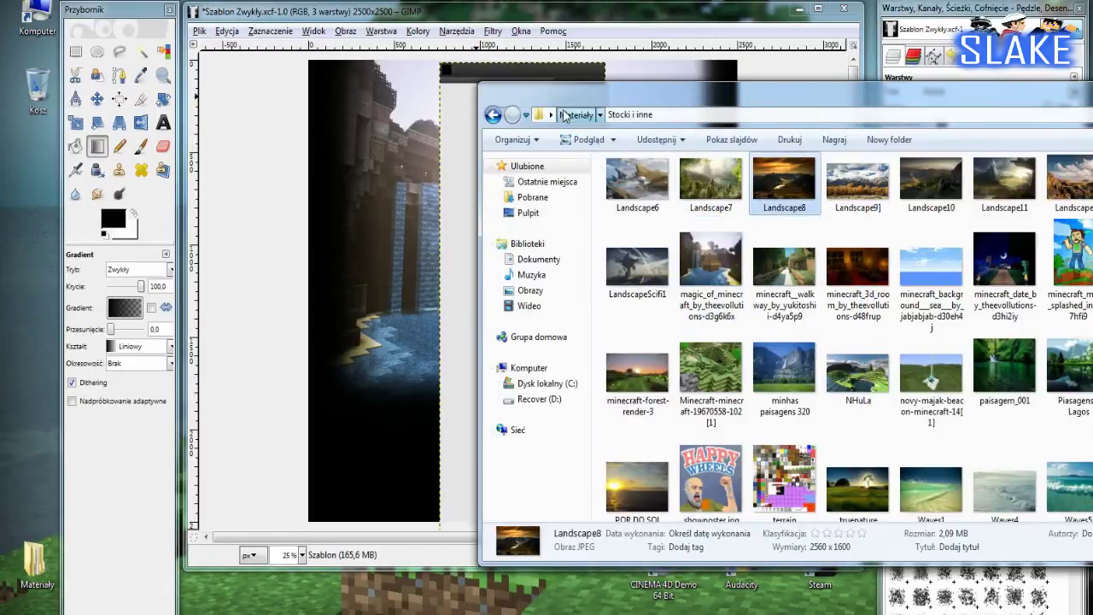
{"action": "left_click", "coordinate": [575, 114]}
{"action": "left_click", "coordinate": [687, 291]}
{"action": "left_click", "coordinate": [654, 432]}
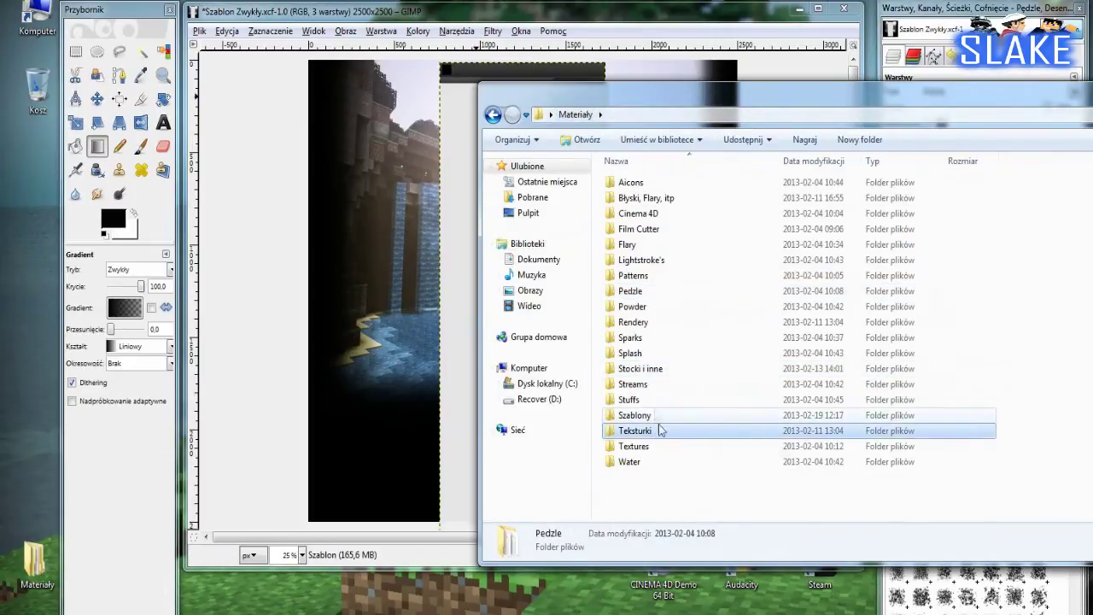
{"action": "left_click", "coordinate": [640, 327]}
{"action": "double_click", "coordinate": [640, 327]}
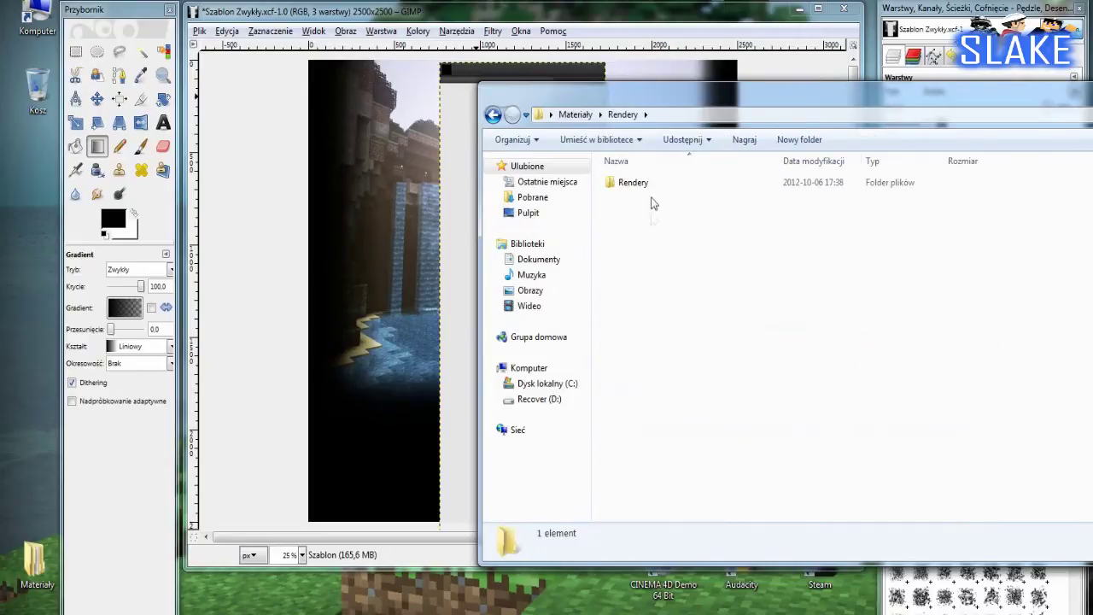
{"action": "double_click", "coordinate": [648, 186]}
{"action": "scroll", "coordinate": [674, 273], "scroll_direction": "down", "scroll_amount": 3}
{"action": "scroll", "coordinate": [674, 273], "scroll_direction": "down", "scroll_amount": 5}
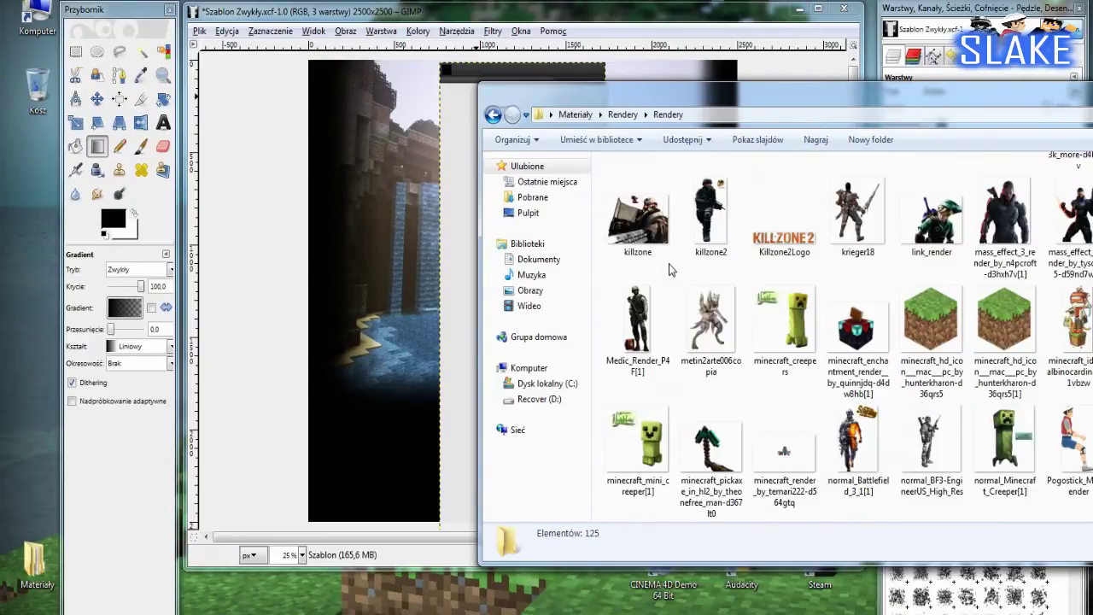
{"action": "left_click_drag", "start_coordinate": [760, 94], "coordinate": [712, 91]}
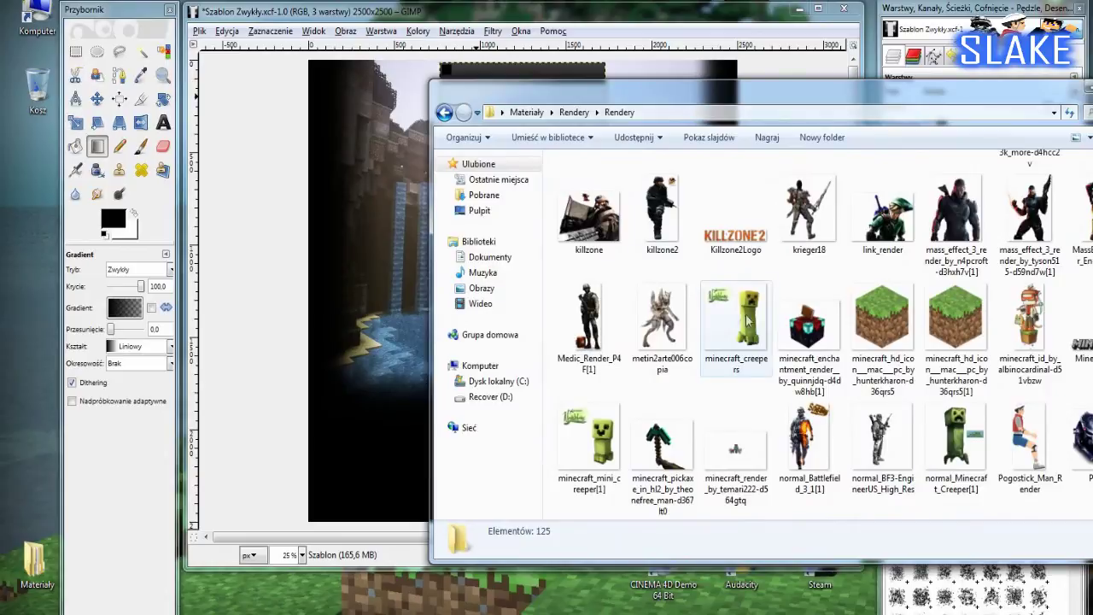
{"action": "left_click_drag", "start_coordinate": [757, 336], "coordinate": [552, 171]}
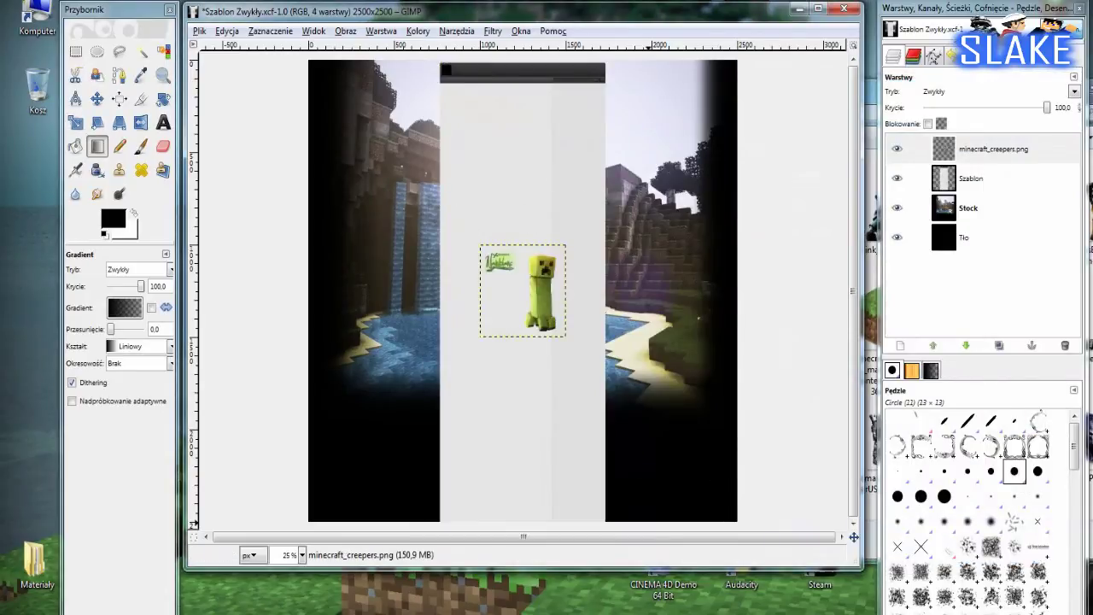
- Add the ghast render as another layer, then close the Explorer window
{"action": "key", "text": "alt+Tab"}
{"action": "left_click", "coordinate": [884, 341]}
{"action": "scroll", "coordinate": [865, 388], "scroll_direction": "down", "scroll_amount": 5}
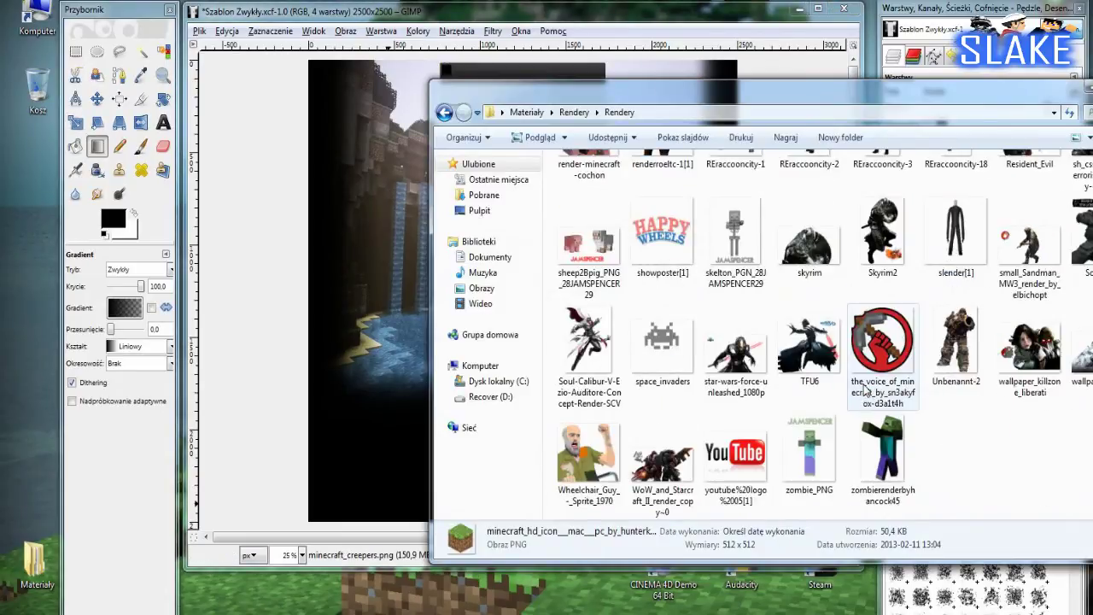
{"action": "scroll", "coordinate": [865, 395], "scroll_direction": "up", "scroll_amount": 5}
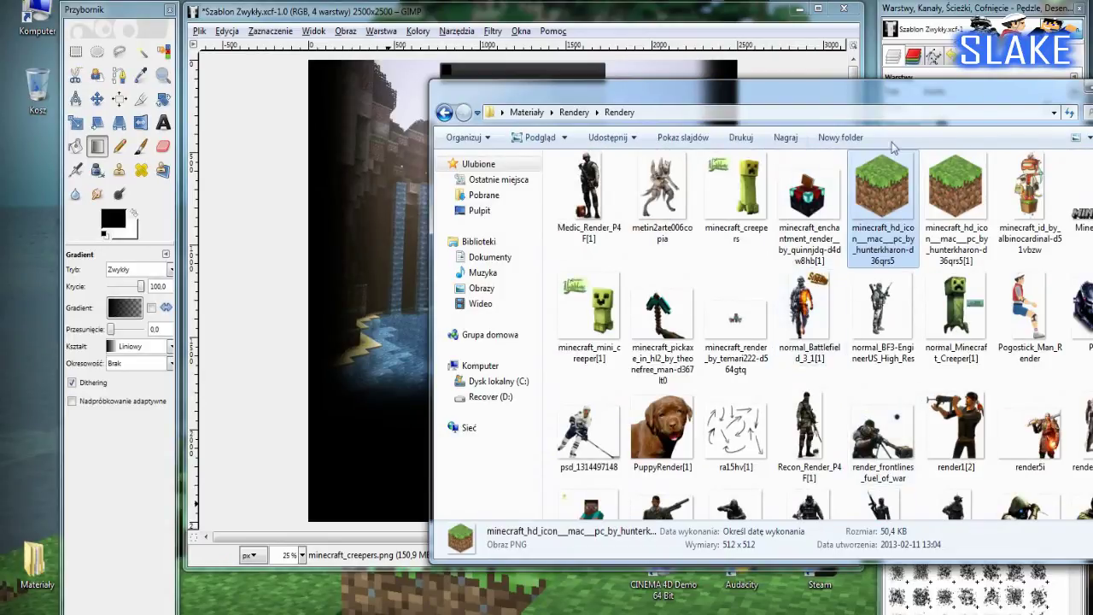
{"action": "left_click_drag", "start_coordinate": [854, 85], "coordinate": [677, 91]}
{"action": "scroll", "coordinate": [820, 268], "scroll_direction": "up", "scroll_amount": 5}
{"action": "scroll", "coordinate": [820, 267], "scroll_direction": "up", "scroll_amount": 5}
{"action": "scroll", "coordinate": [820, 267], "scroll_direction": "up", "scroll_amount": 5}
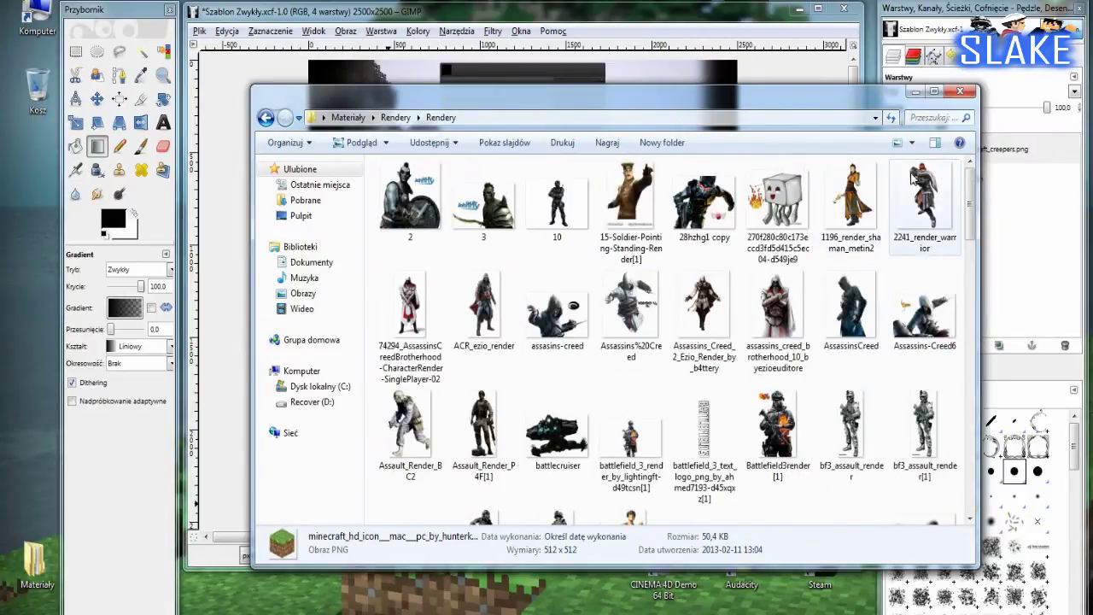
{"action": "left_click_drag", "start_coordinate": [791, 109], "coordinate": [783, 158]}
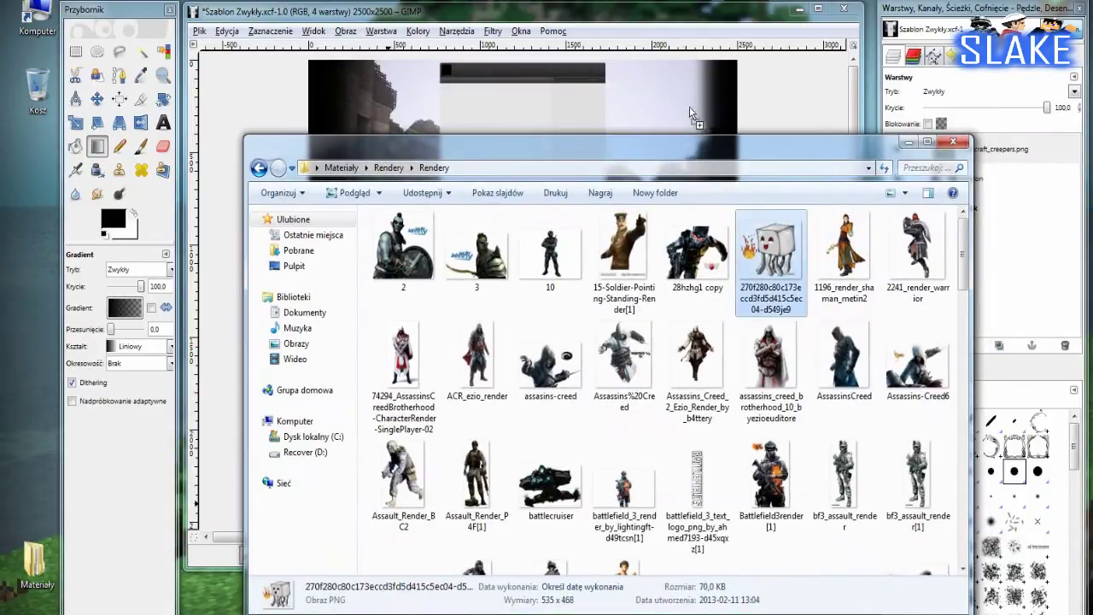
{"action": "left_click_drag", "start_coordinate": [781, 268], "coordinate": [752, 111]}
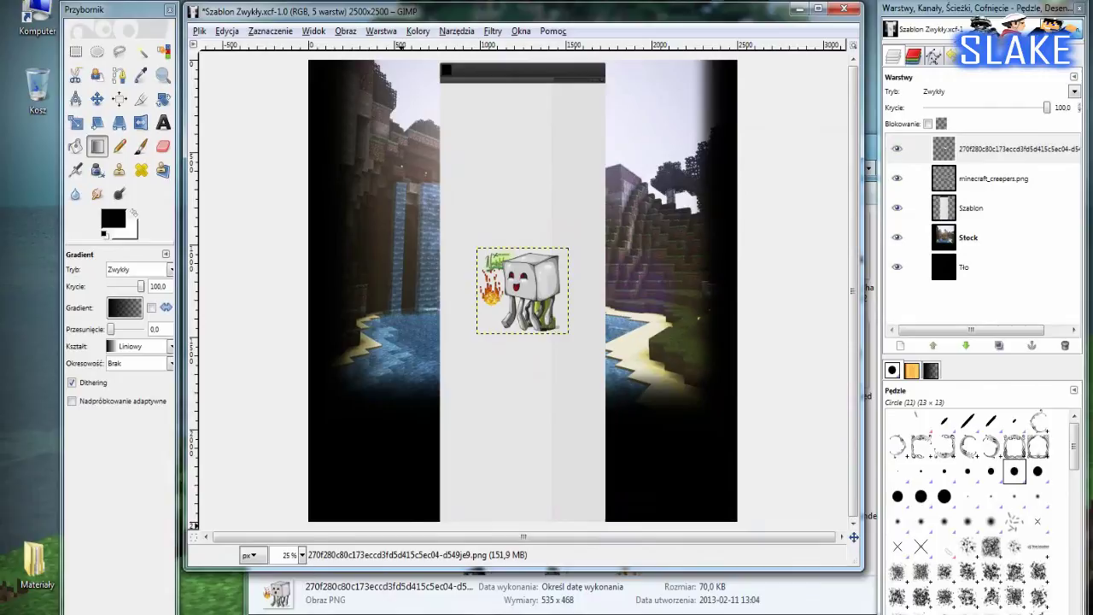
{"action": "key", "text": "alt+Tab"}
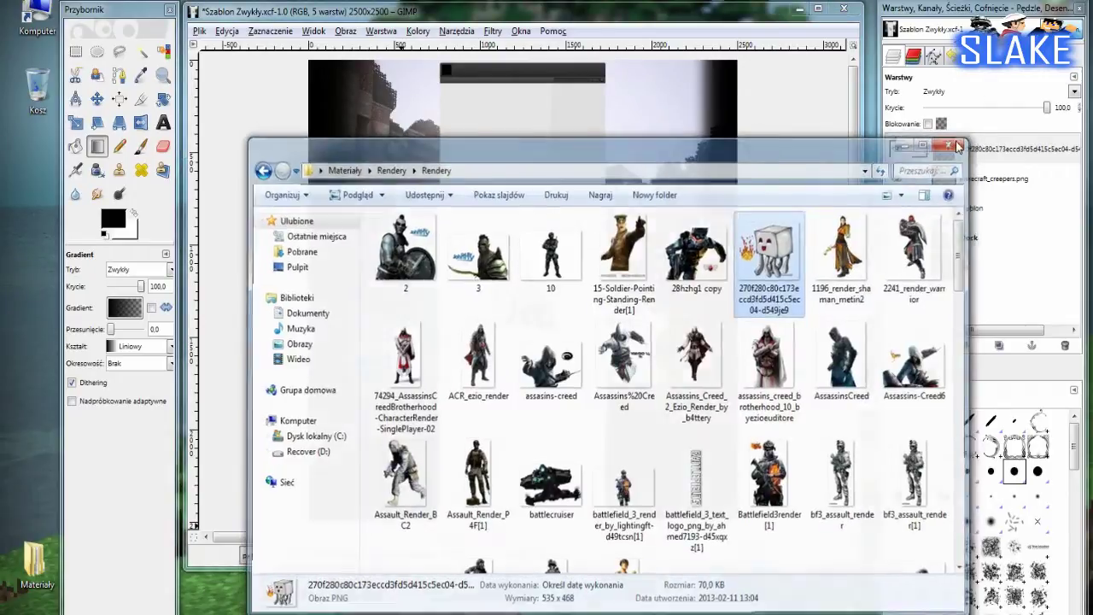
{"action": "left_click", "coordinate": [954, 141]}
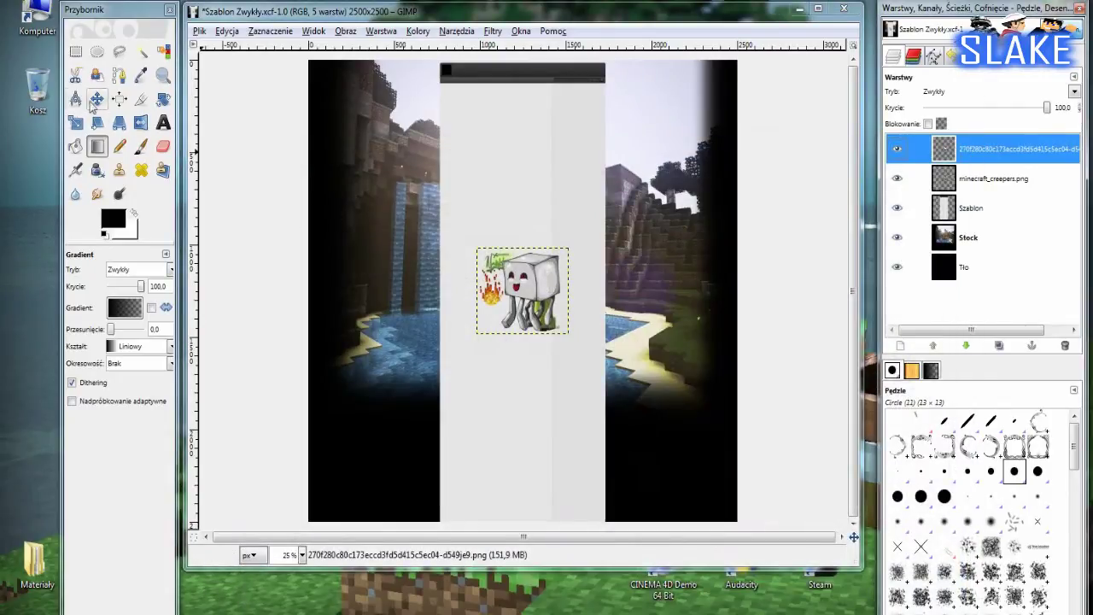
- Move the ghast to the template's top left and the creeper to its top right
{"action": "left_click", "coordinate": [94, 100]}
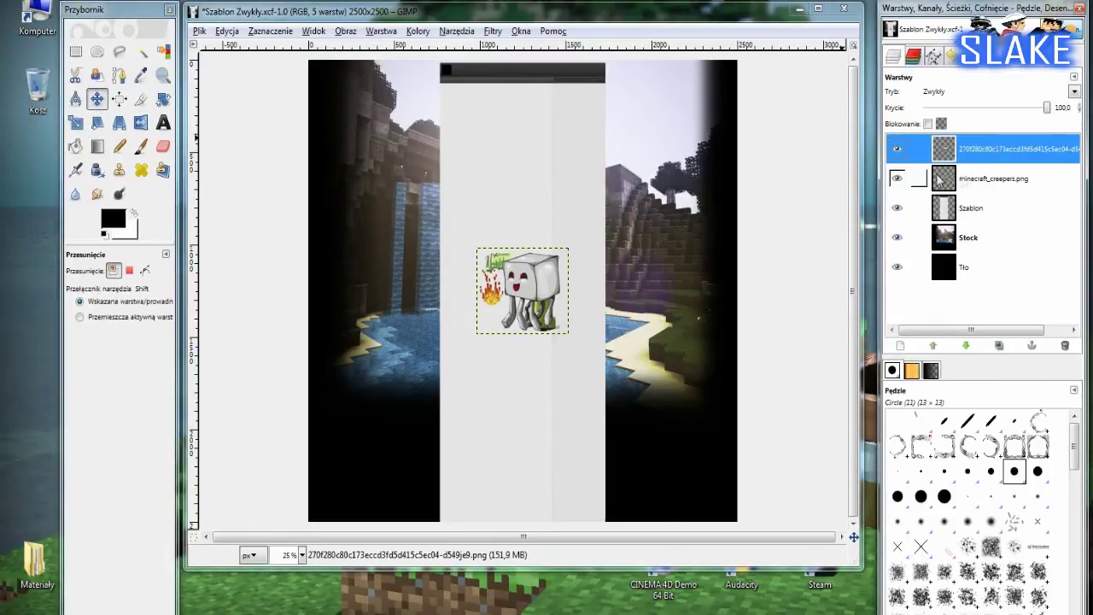
{"action": "left_click_drag", "start_coordinate": [526, 271], "coordinate": [431, 82]}
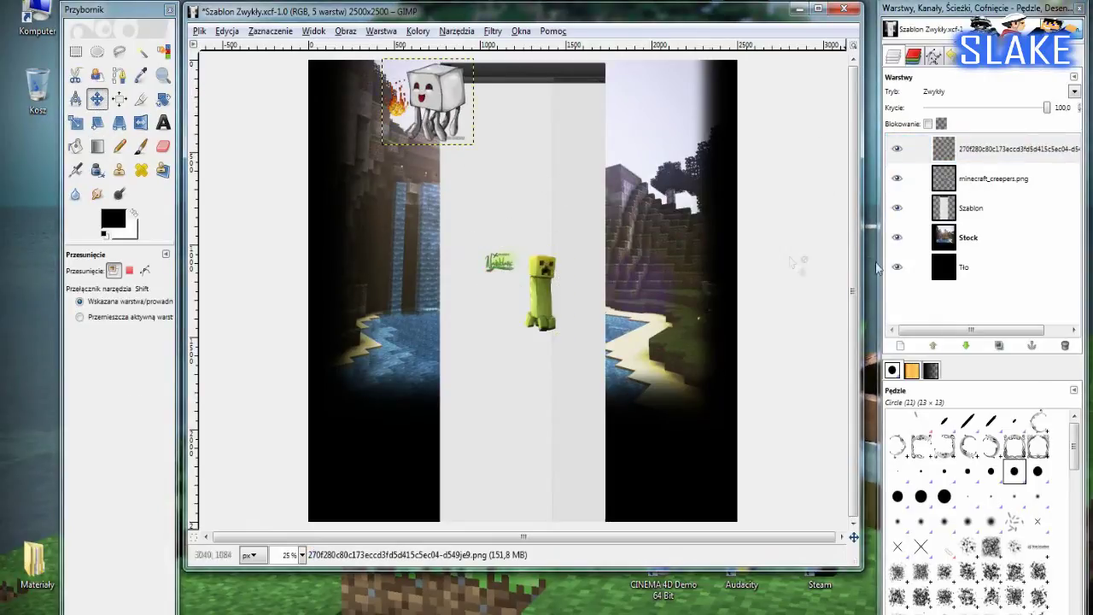
{"action": "left_click", "coordinate": [982, 179]}
{"action": "mouse_move", "coordinate": [559, 282]}
{"action": "left_mouse_down"}
{"action": "mouse_move", "coordinate": [621, 91]}
{"action": "mouse_move", "coordinate": [614, 76]}
{"action": "left_mouse_up"}
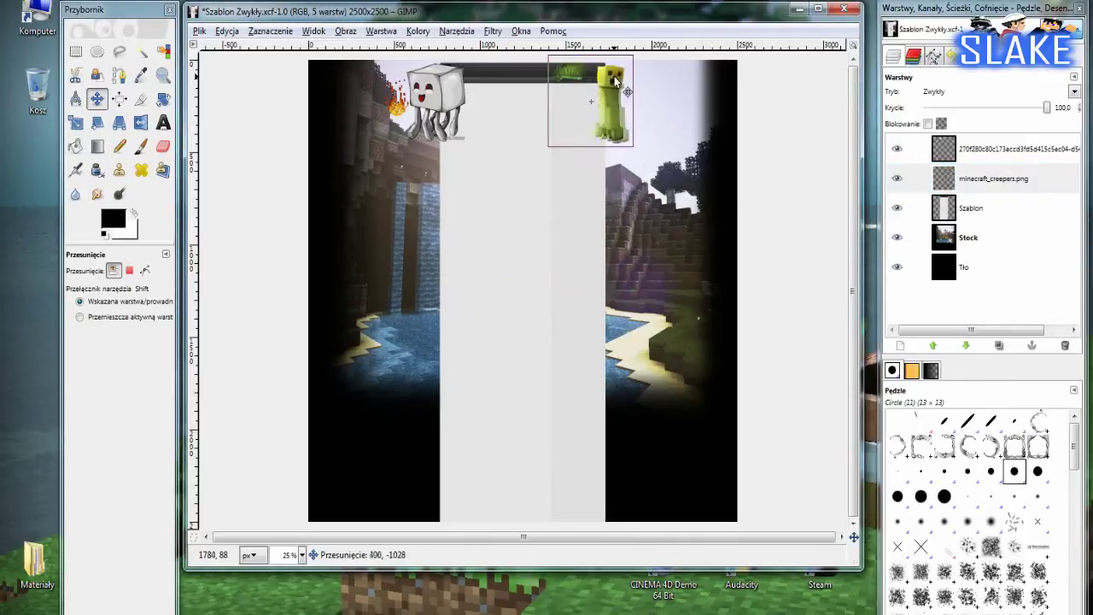
- Raise the Szablon layer to the top of the stack and select the creeper layer
{"action": "left_click", "coordinate": [1029, 202]}
{"action": "left_click", "coordinate": [933, 345]}
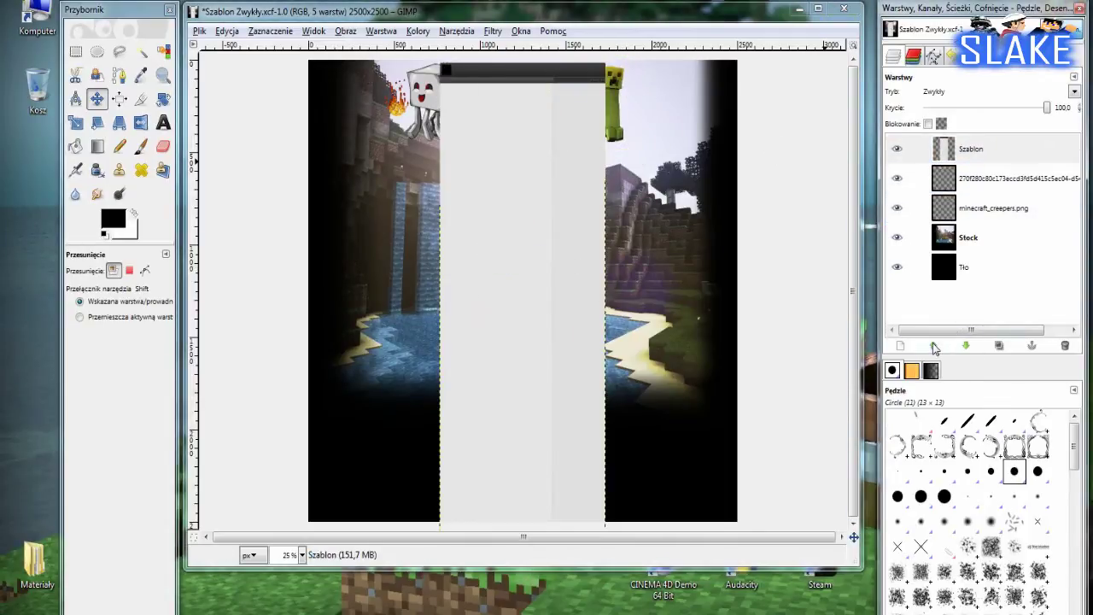
{"action": "left_click", "coordinate": [986, 215]}
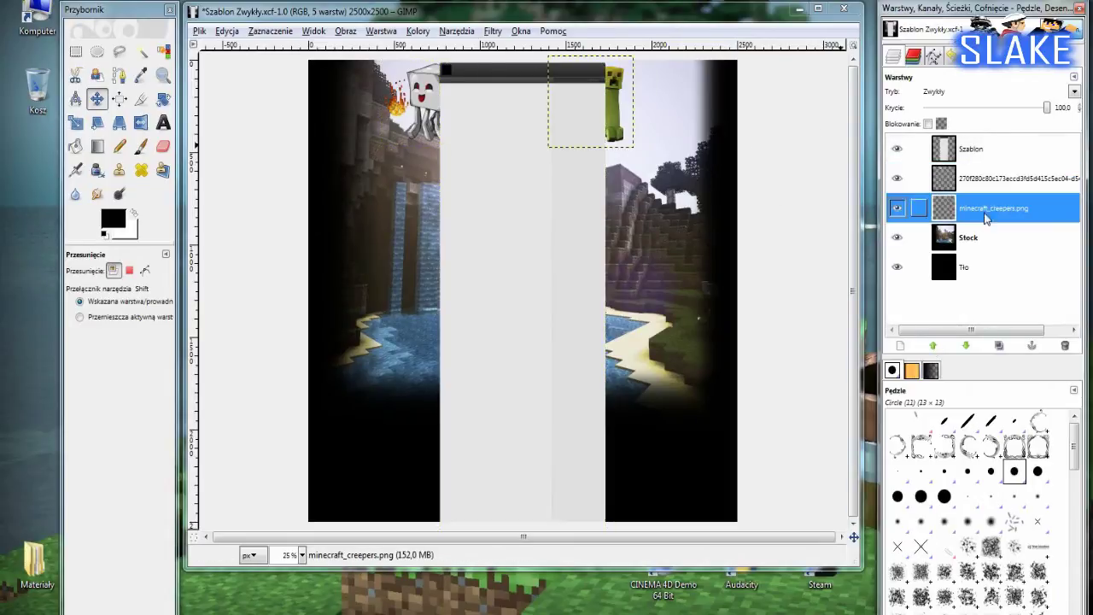
{"action": "left_click", "coordinate": [163, 100]}
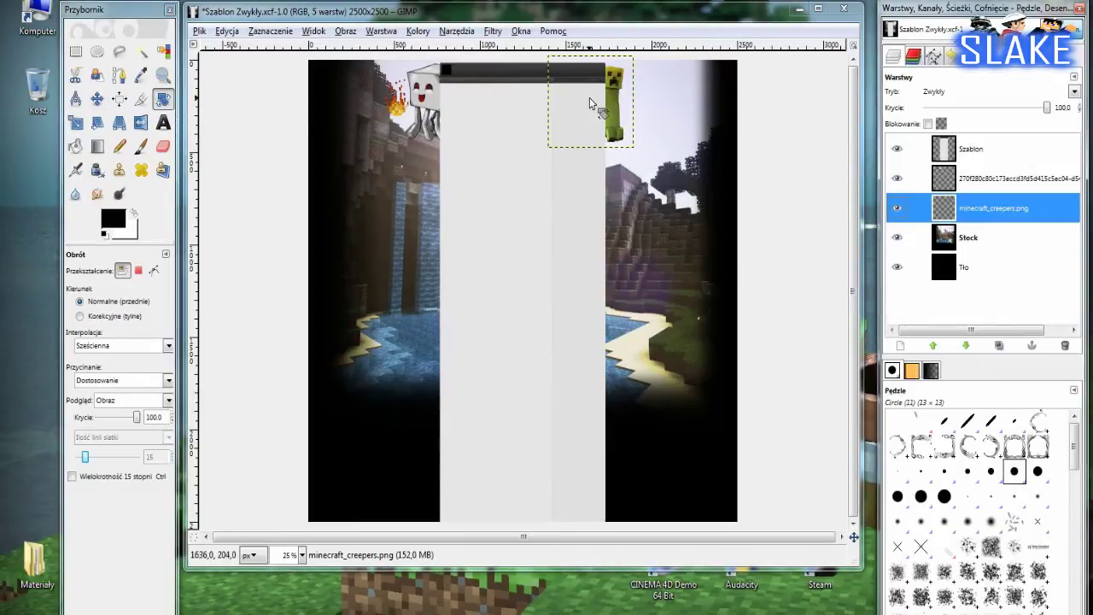
- Rotate the creeper layer by 14.78° and nudge it into place
{"action": "left_click_drag", "start_coordinate": [610, 89], "coordinate": [632, 89]}
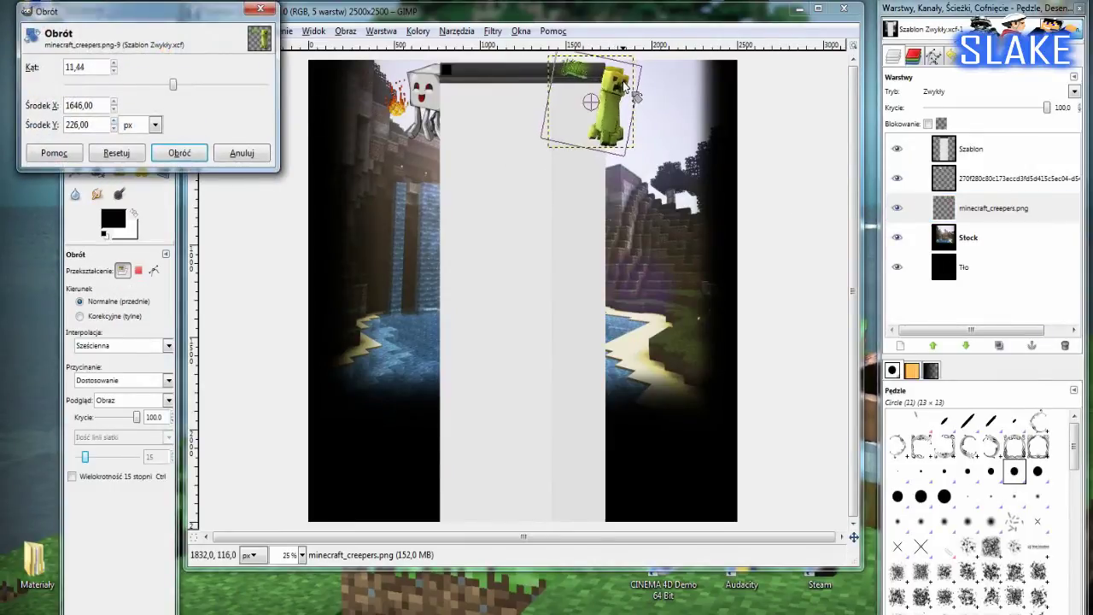
{"action": "left_click", "coordinate": [179, 152]}
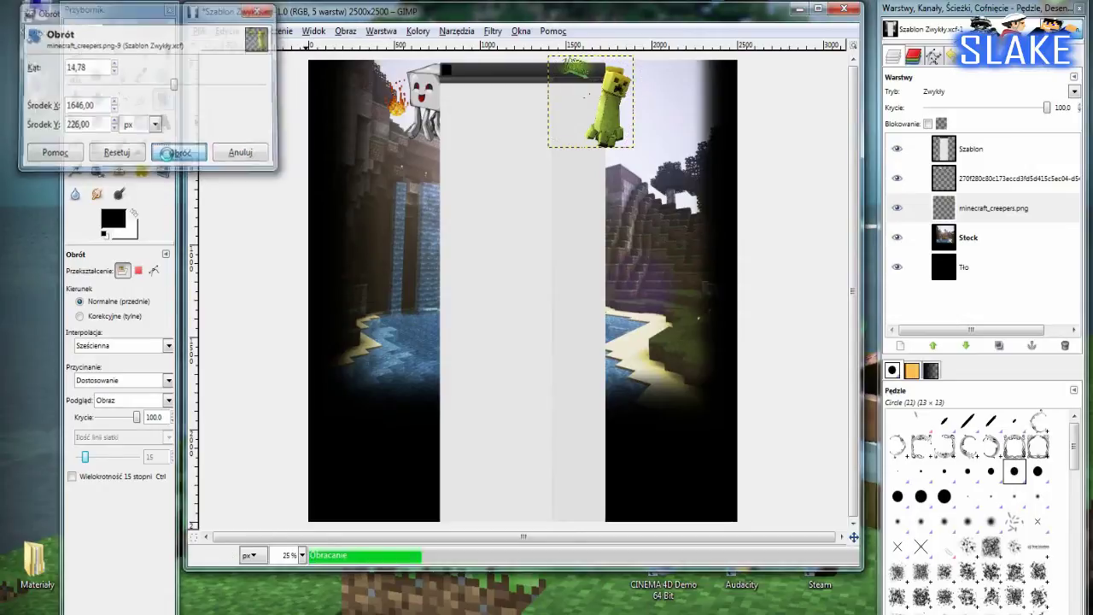
{"action": "left_click", "coordinate": [96, 98]}
{"action": "left_click_drag", "start_coordinate": [616, 108], "coordinate": [617, 109]}
- Rotate the ghast layer by -26.11° and nudge it slightly right and down
{"action": "left_click", "coordinate": [1007, 179]}
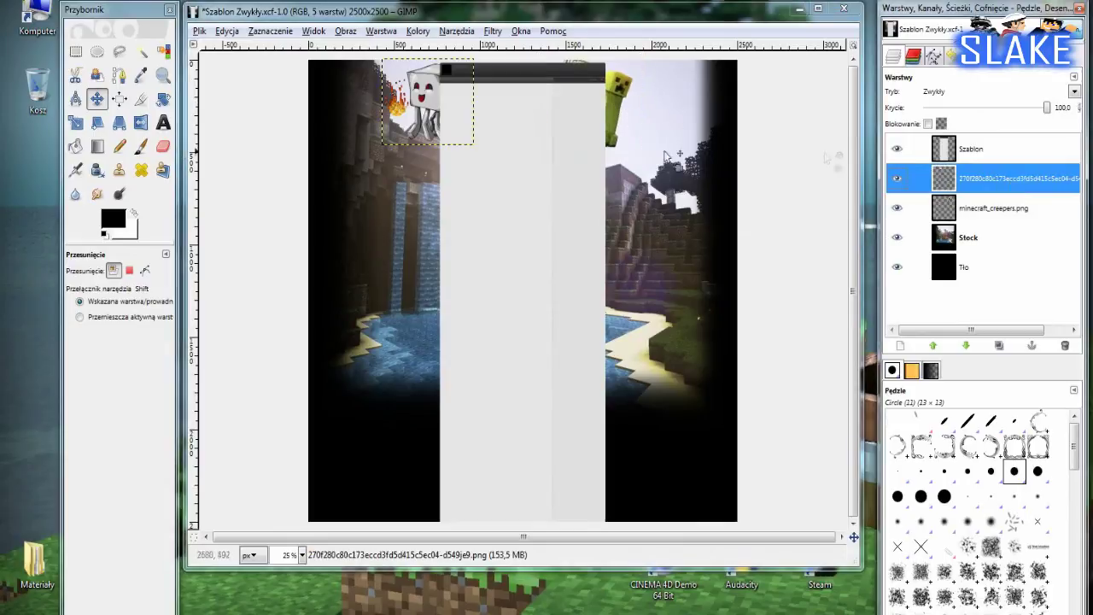
{"action": "left_click", "coordinate": [163, 98]}
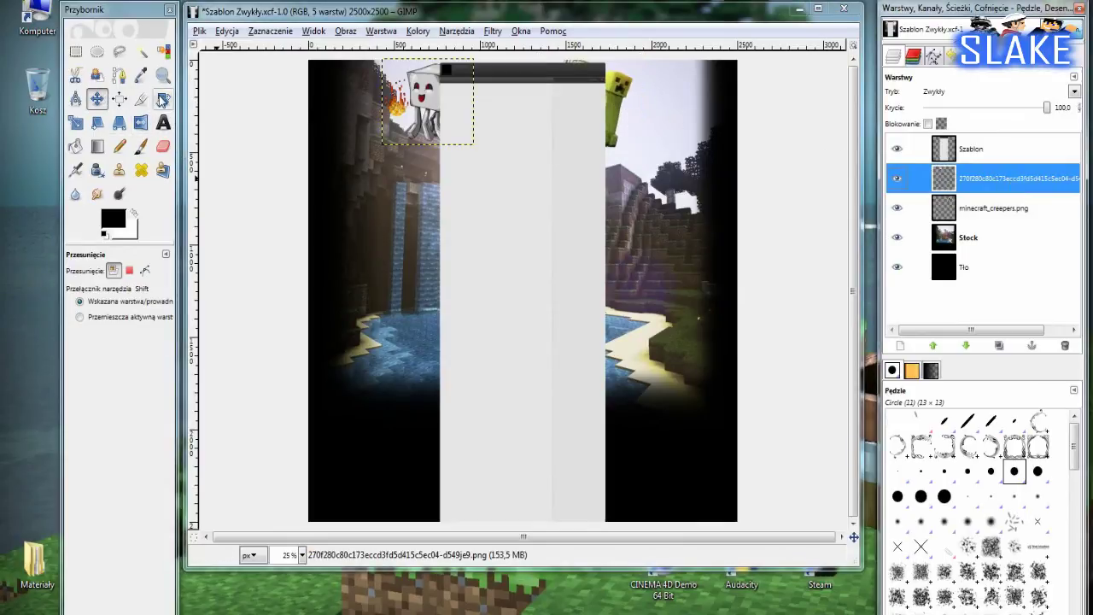
{"action": "left_click", "coordinate": [939, 178]}
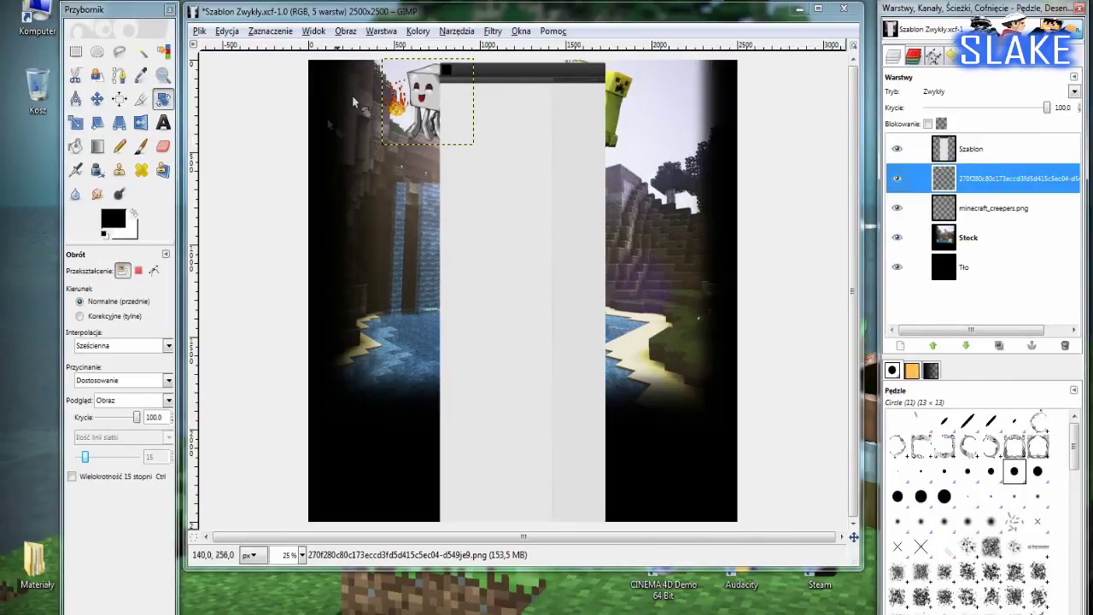
{"action": "left_click_drag", "start_coordinate": [426, 91], "coordinate": [295, 135]}
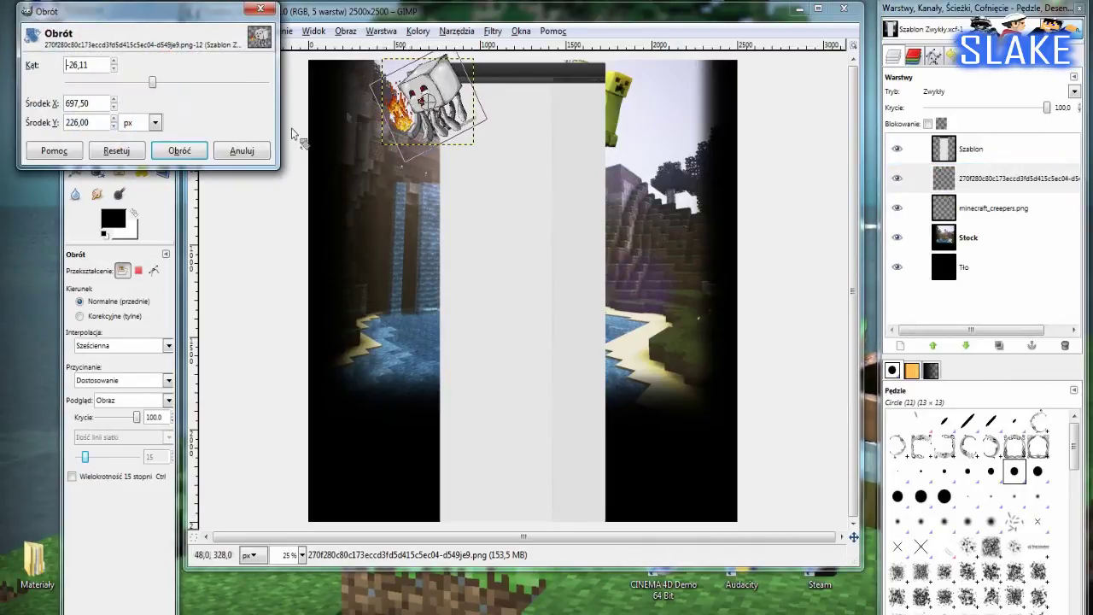
{"action": "left_click", "coordinate": [179, 151]}
{"action": "key", "text": "m"}
{"action": "left_click_drag", "start_coordinate": [428, 97], "coordinate": [431, 100]}
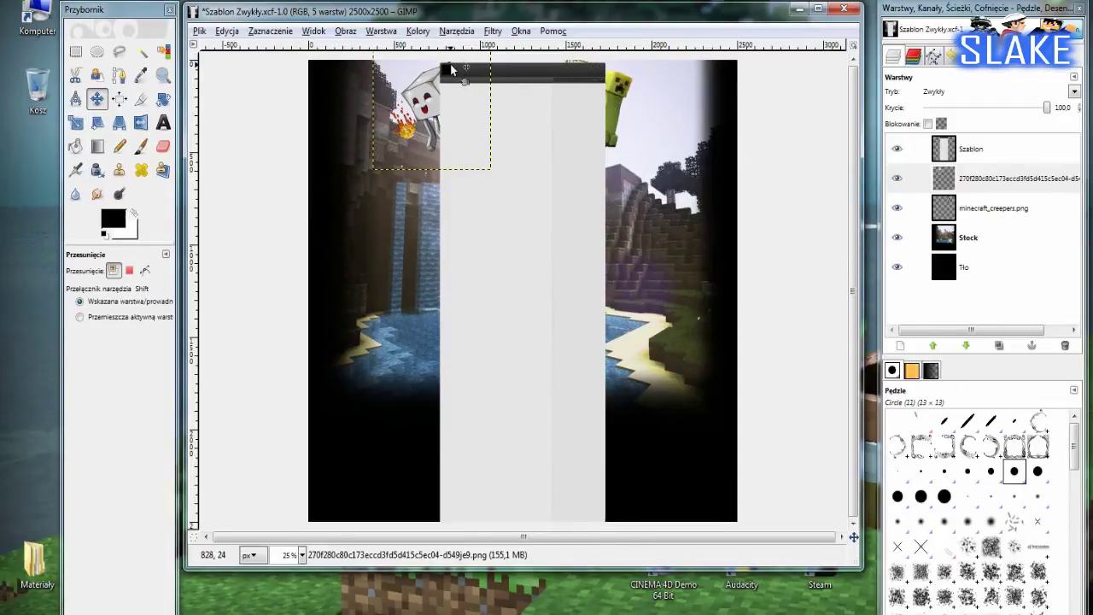
- Zoom in and switch to the Eraser with brush scale 10
{"action": "key", "text": "shift+m"}
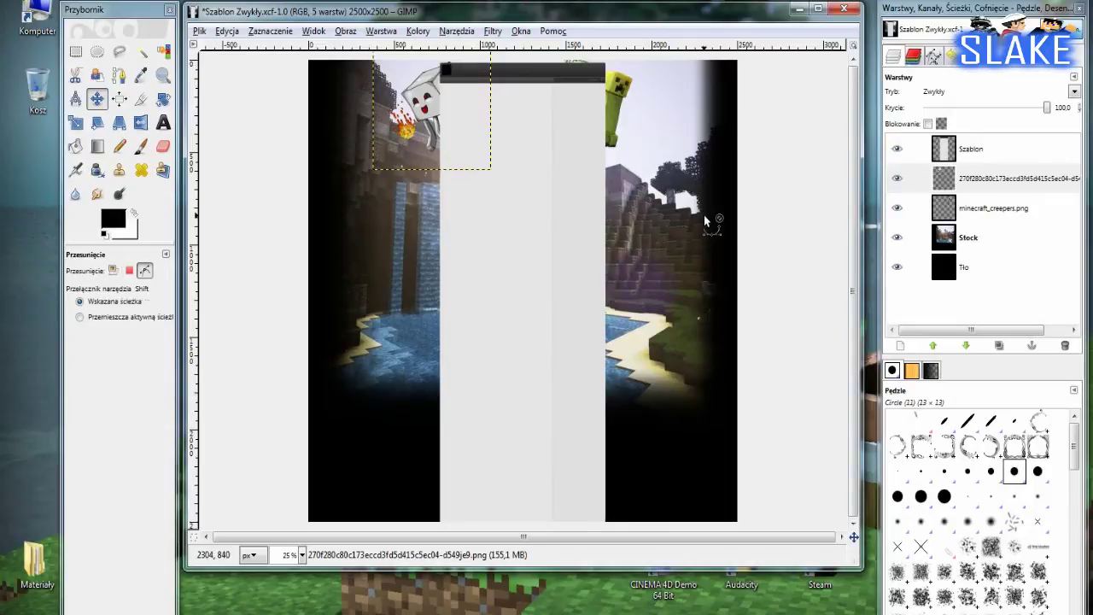
{"action": "scroll", "coordinate": [704, 220], "scroll_direction": "up", "scroll_amount": 3}
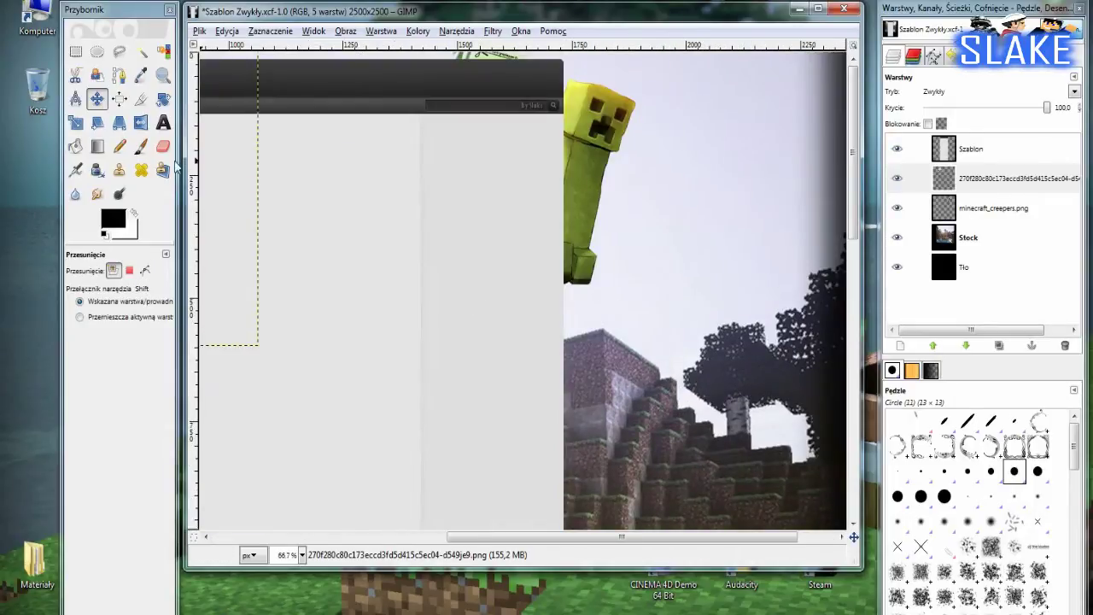
{"action": "left_click", "coordinate": [162, 146]}
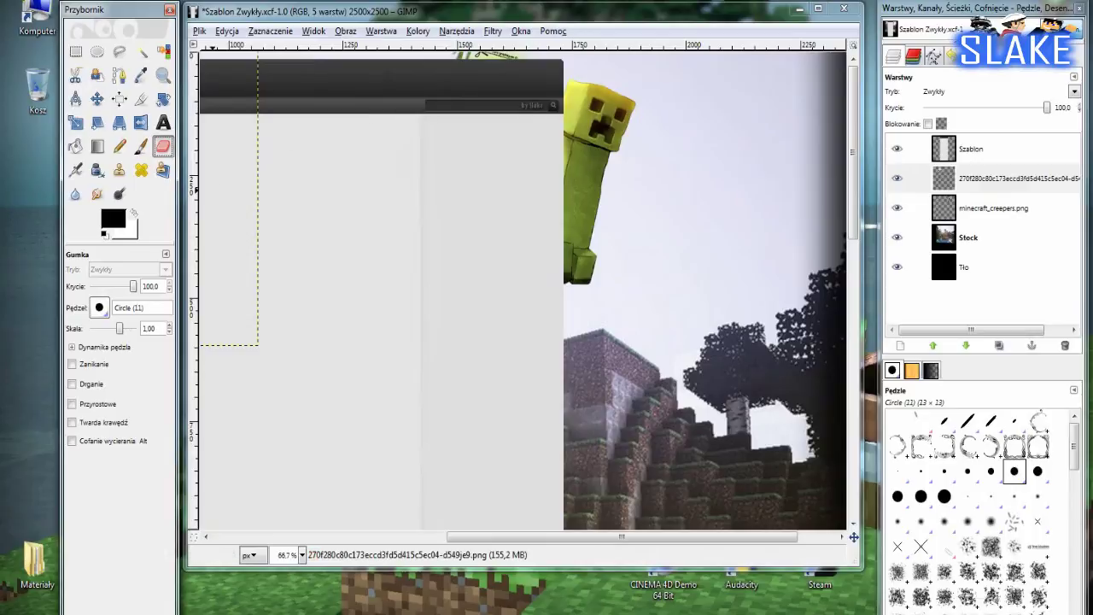
{"action": "left_click_drag", "start_coordinate": [119, 331], "coordinate": [162, 147]}
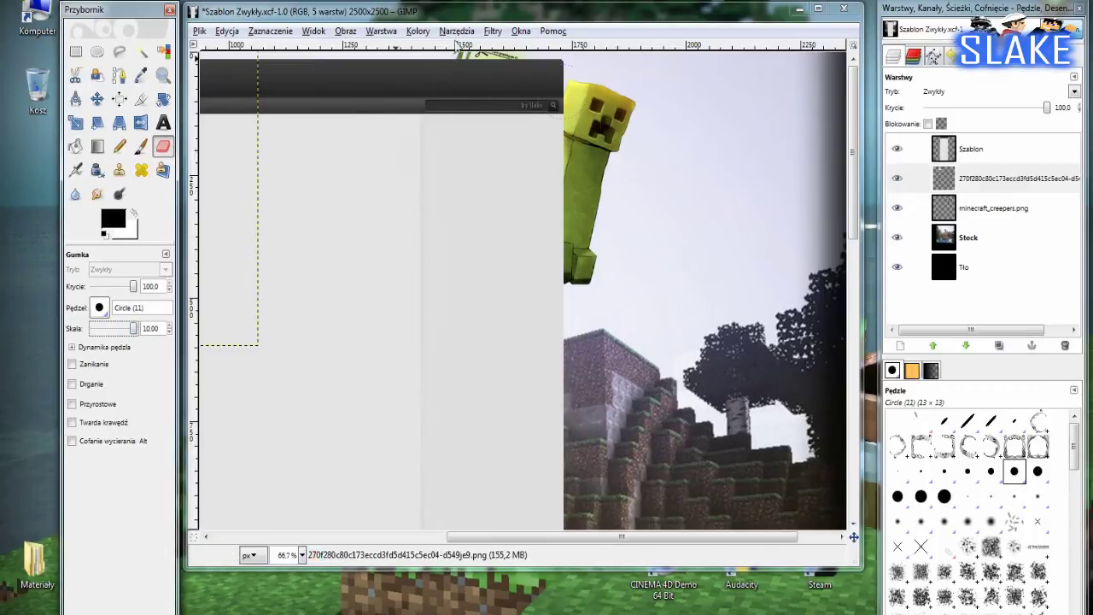
{"action": "left_click", "coordinate": [973, 178]}
{"action": "left_click", "coordinate": [974, 208]}
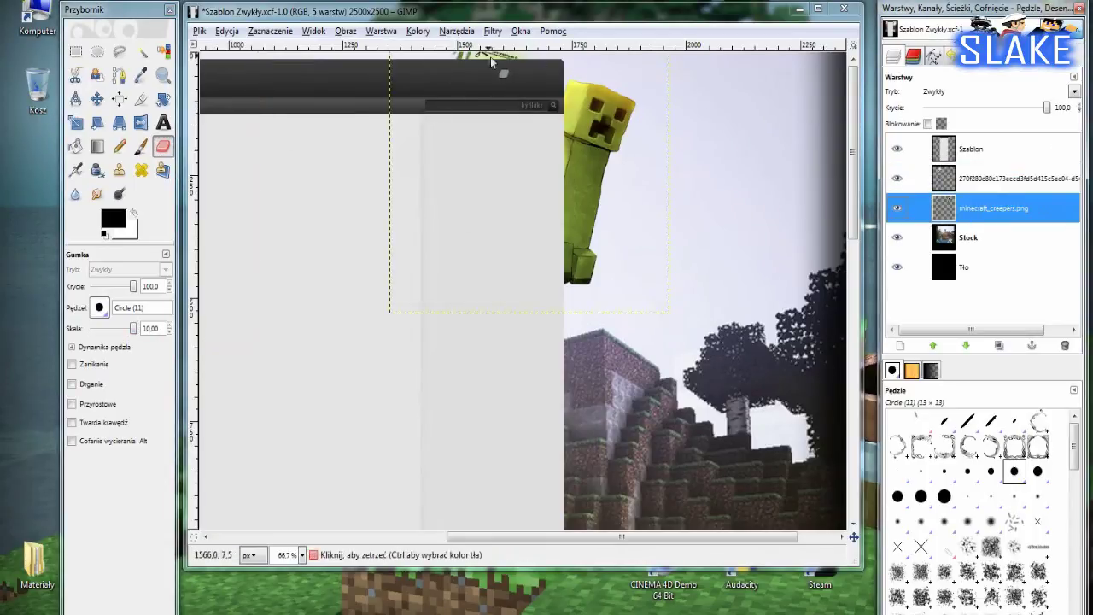
{"action": "left_click", "coordinate": [982, 178]}
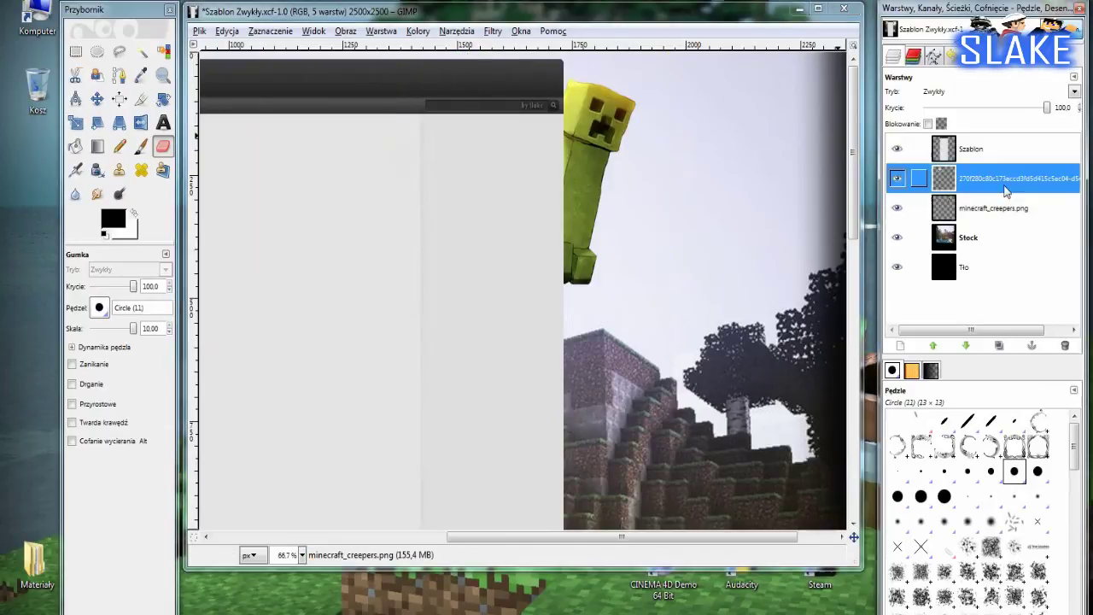
- On the Szablon layer, erase the white mark on the top-left black square
{"action": "left_click_drag", "start_coordinate": [514, 541], "coordinate": [382, 541]}
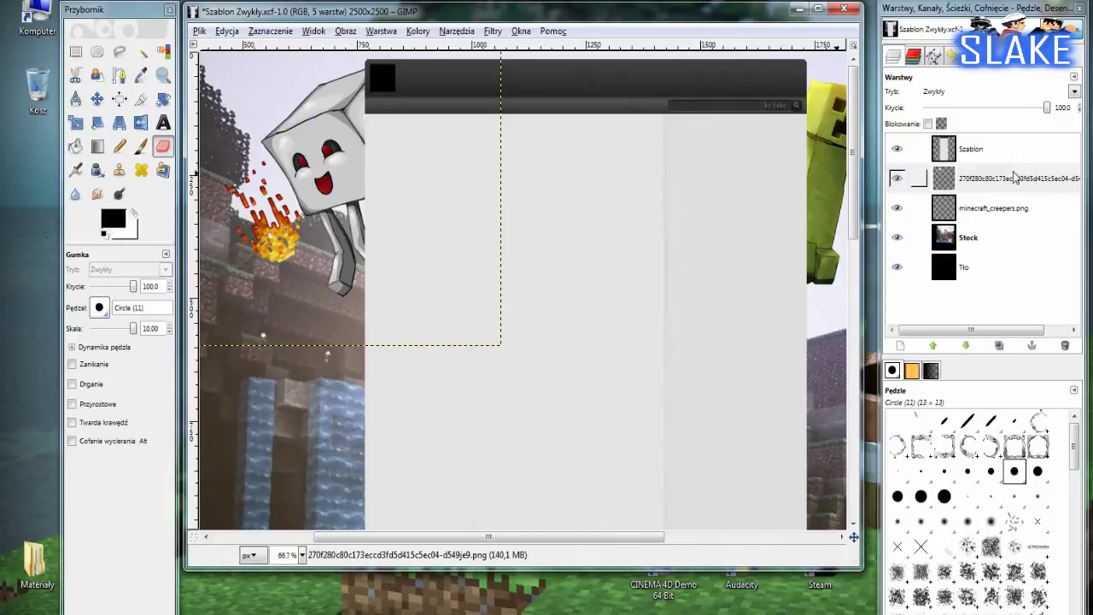
{"action": "left_click", "coordinate": [923, 207]}
{"action": "left_click", "coordinate": [982, 179]}
{"action": "left_click", "coordinate": [999, 212]}
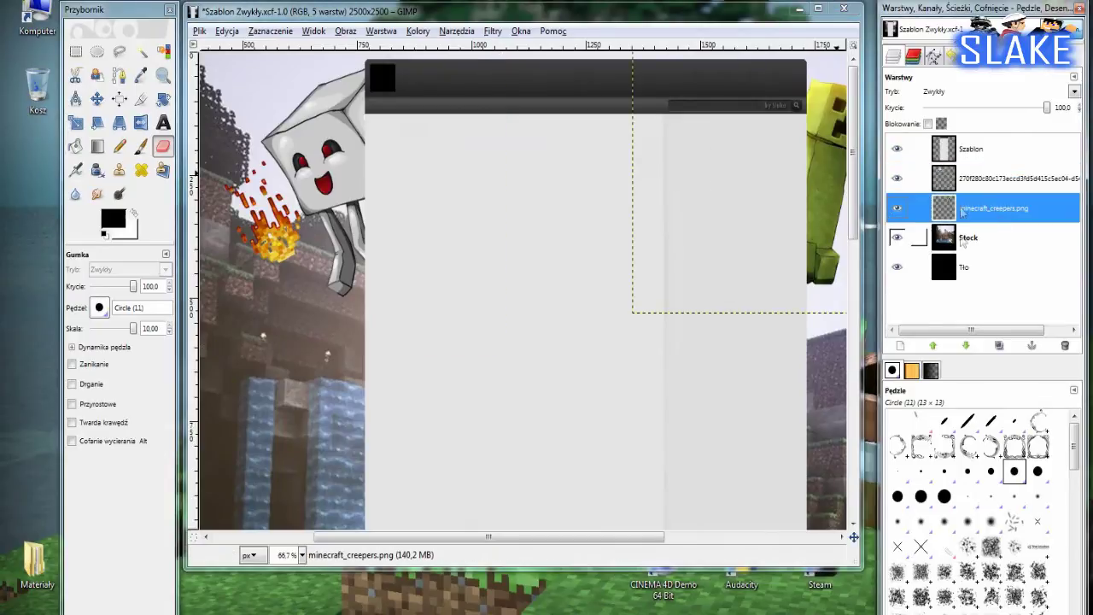
{"action": "left_click", "coordinate": [972, 155]}
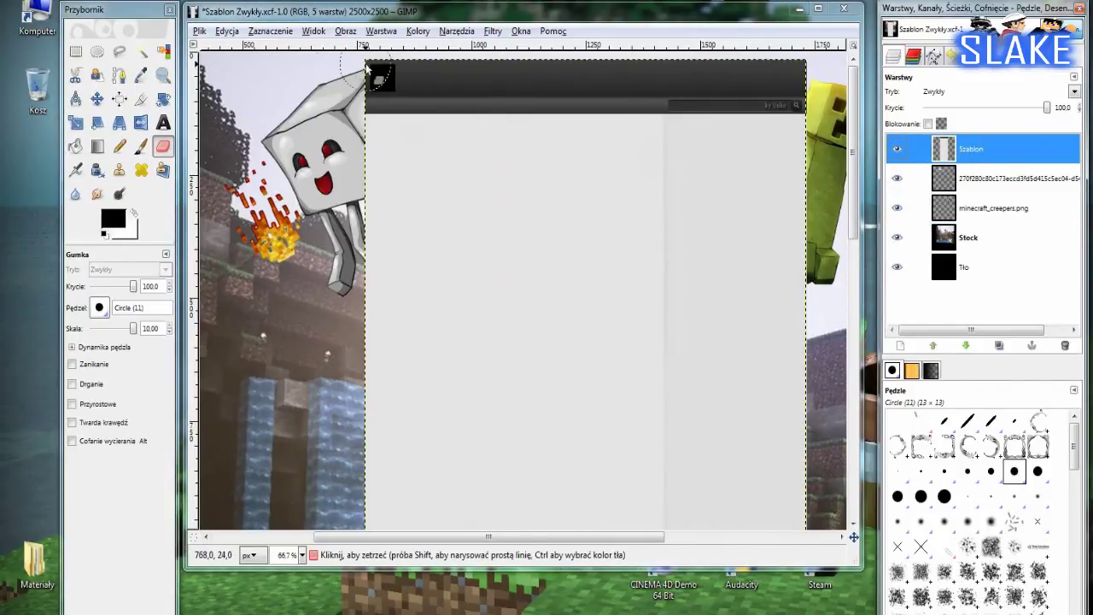
{"action": "left_click", "coordinate": [365, 66]}
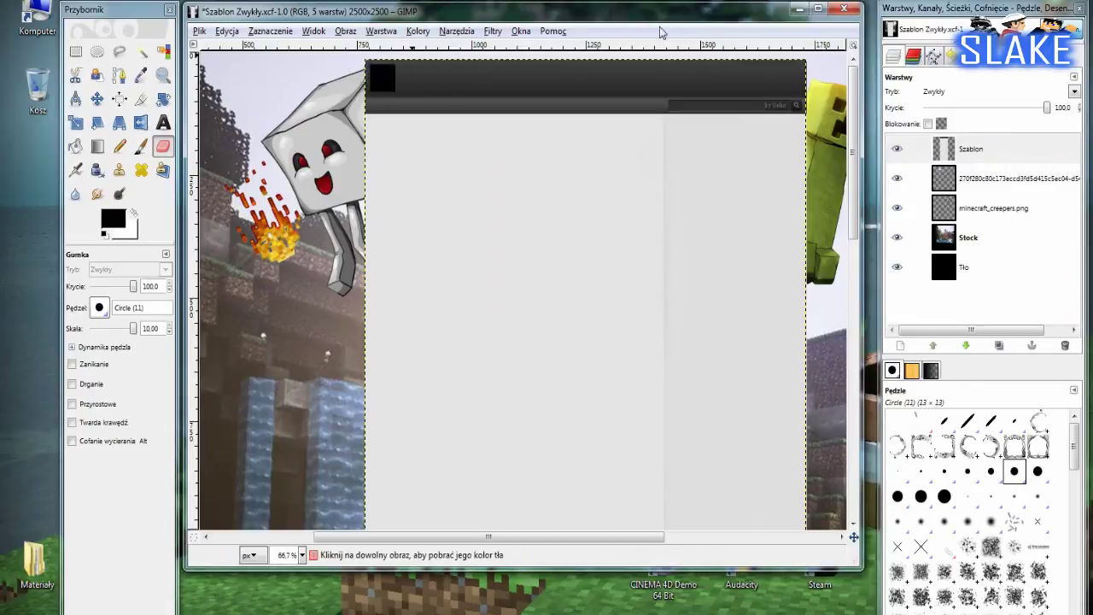
{"action": "left_click", "coordinate": [991, 178]}
- Zoom back out and switch between the creeper and ghast layers, ending on the ghast
{"action": "scroll", "coordinate": [592, 200], "scroll_direction": "down", "scroll_amount": 3}
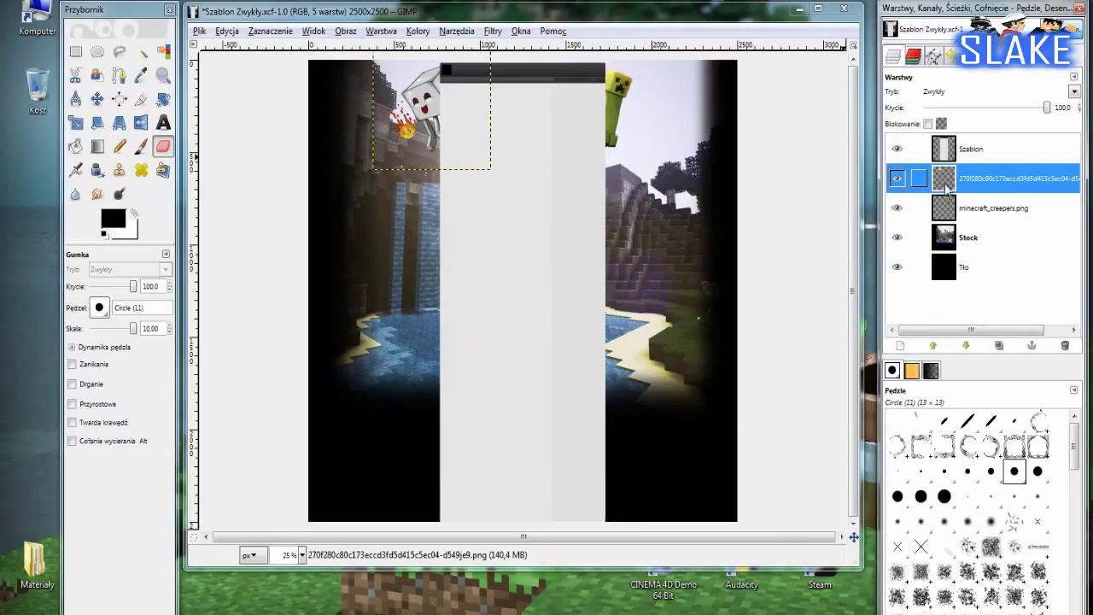
{"action": "key", "text": "Down"}
{"action": "key", "text": "Up"}
{"action": "key", "text": "Down"}
{"action": "key", "text": "Up"}
{"action": "key", "text": "Down"}
{"action": "key", "text": "Up"}
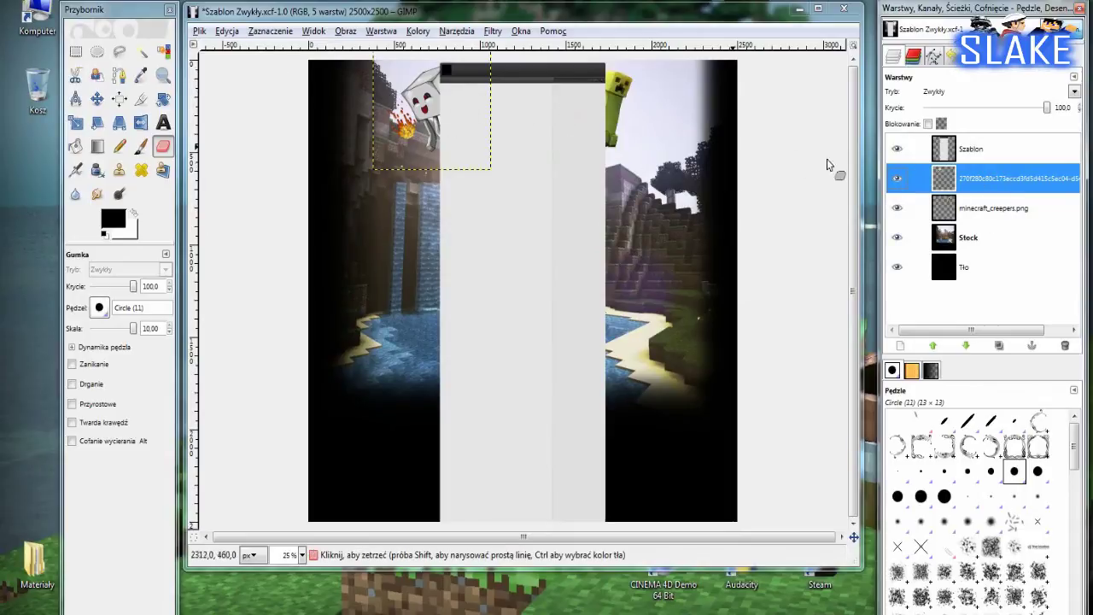
{"action": "left_click_drag", "start_coordinate": [969, 207], "coordinate": [969, 179]}
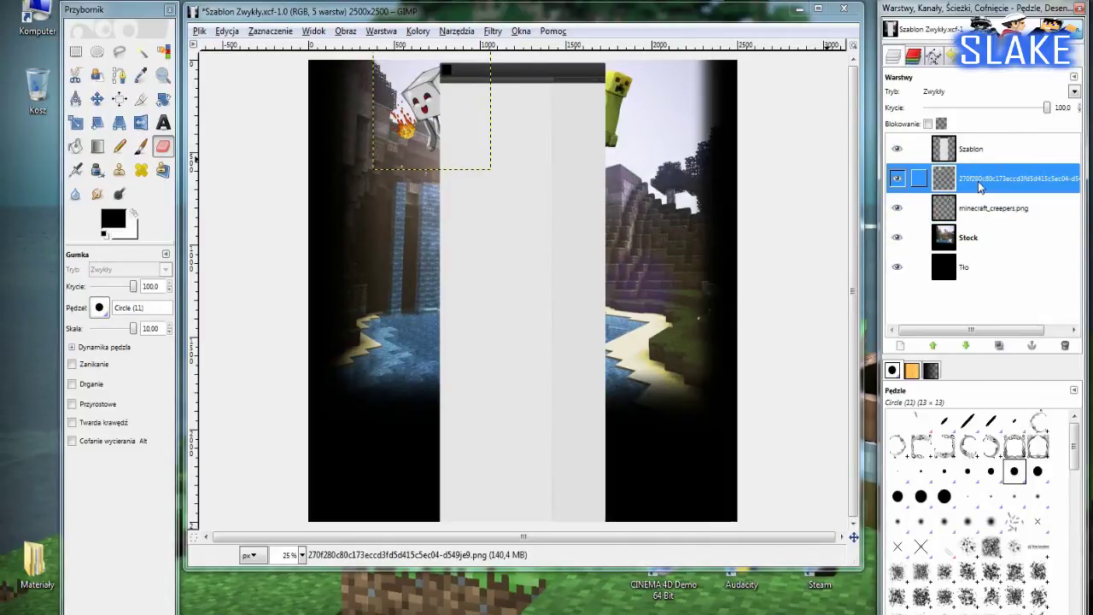
- Merge the ghast layer down onto the creeper layer
{"action": "right_click", "coordinate": [976, 178]}
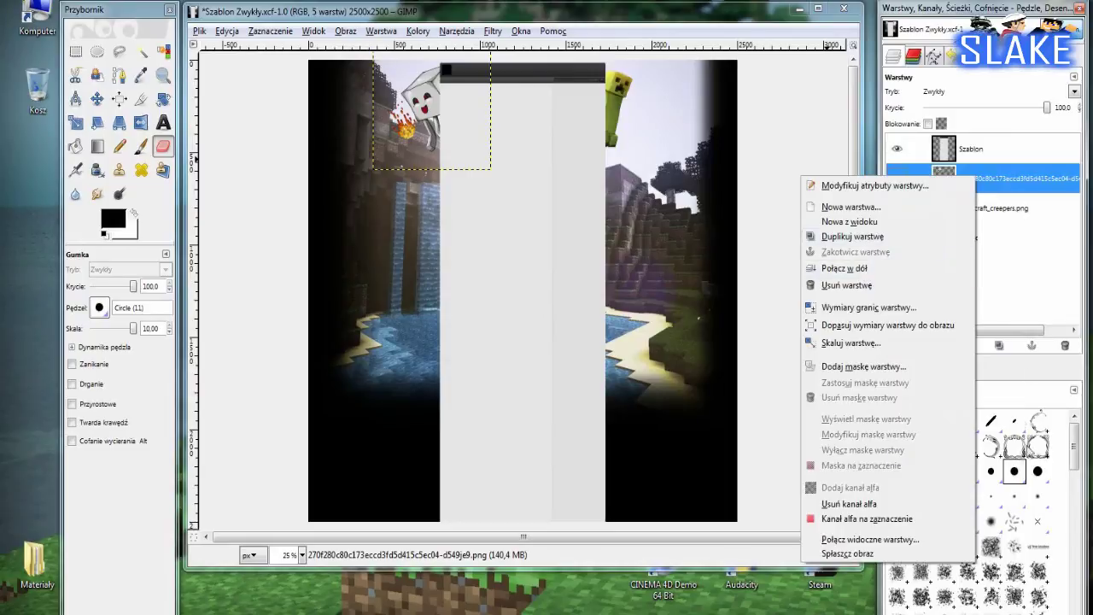
{"action": "left_click", "coordinate": [846, 268]}
{"action": "left_click_drag", "start_coordinate": [918, 33], "coordinate": [909, 17]}
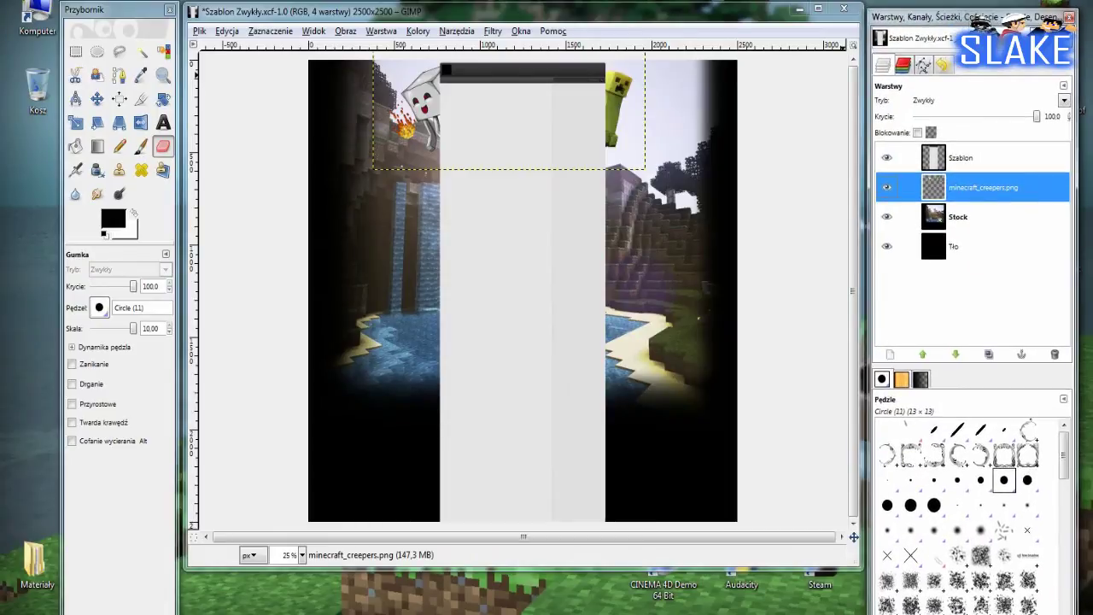
{"action": "left_click", "coordinate": [520, 31]}
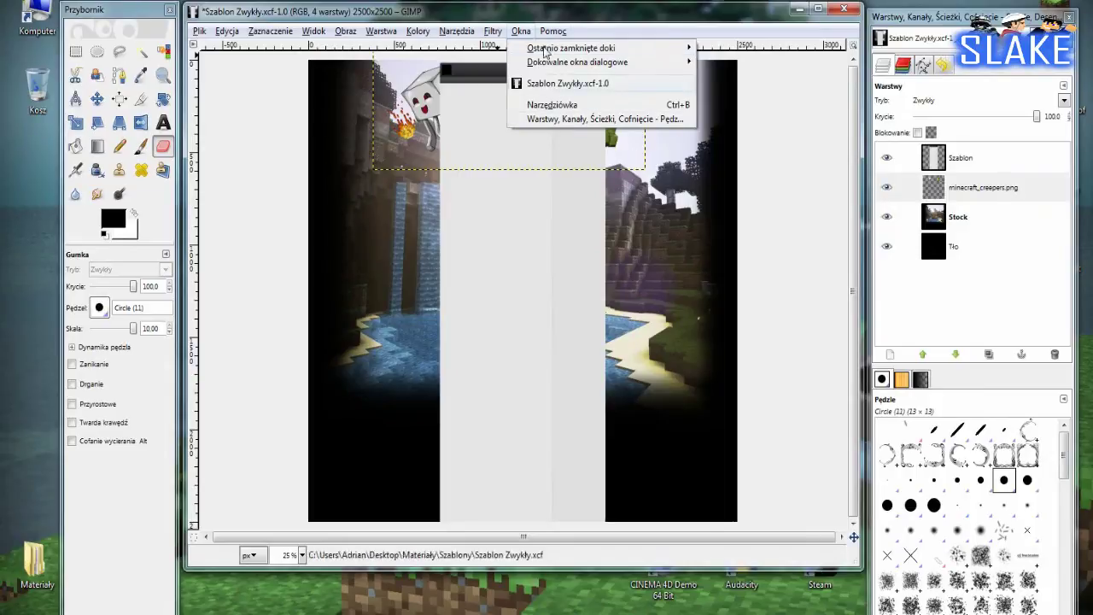
{"action": "left_click", "coordinate": [695, 26]}
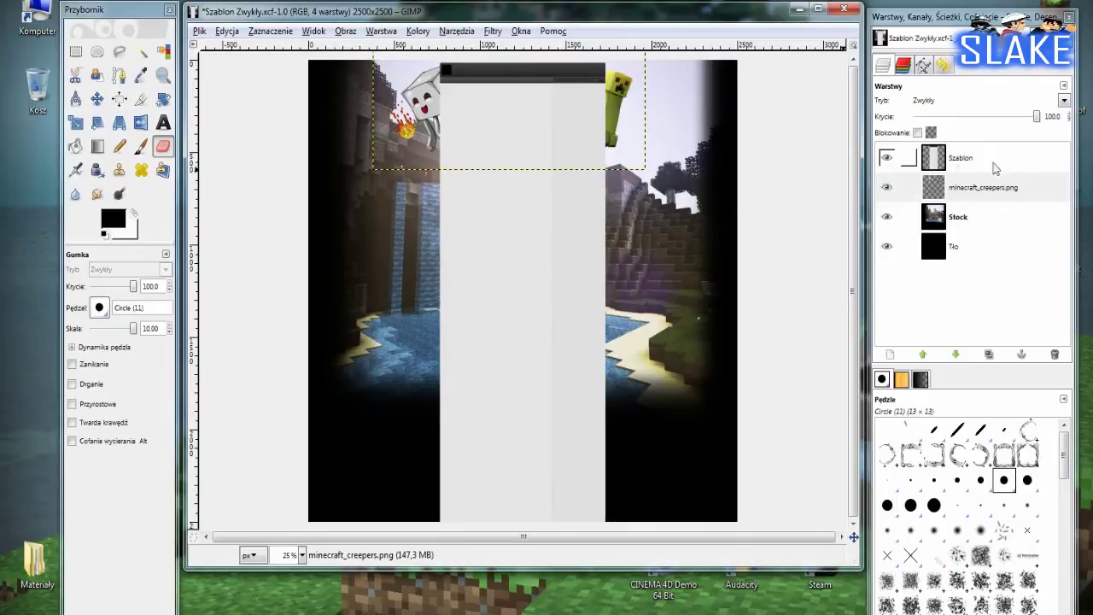
- Duplicate the merged minecraft_creepers.png layer
{"action": "left_click", "coordinate": [969, 195]}
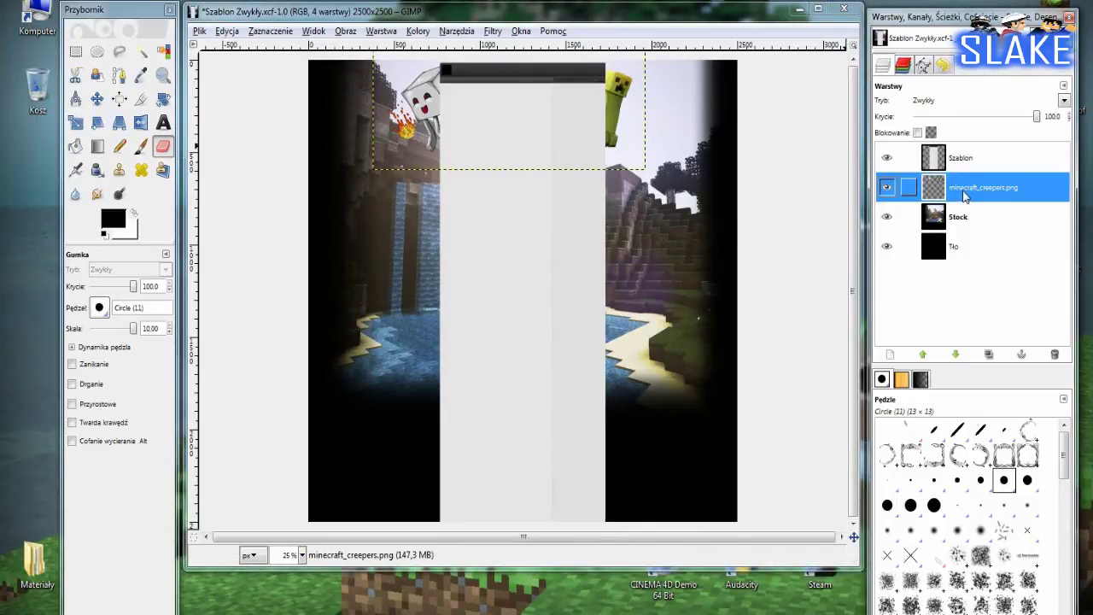
{"action": "right_click", "coordinate": [965, 196]}
{"action": "left_click", "coordinate": [836, 254]}
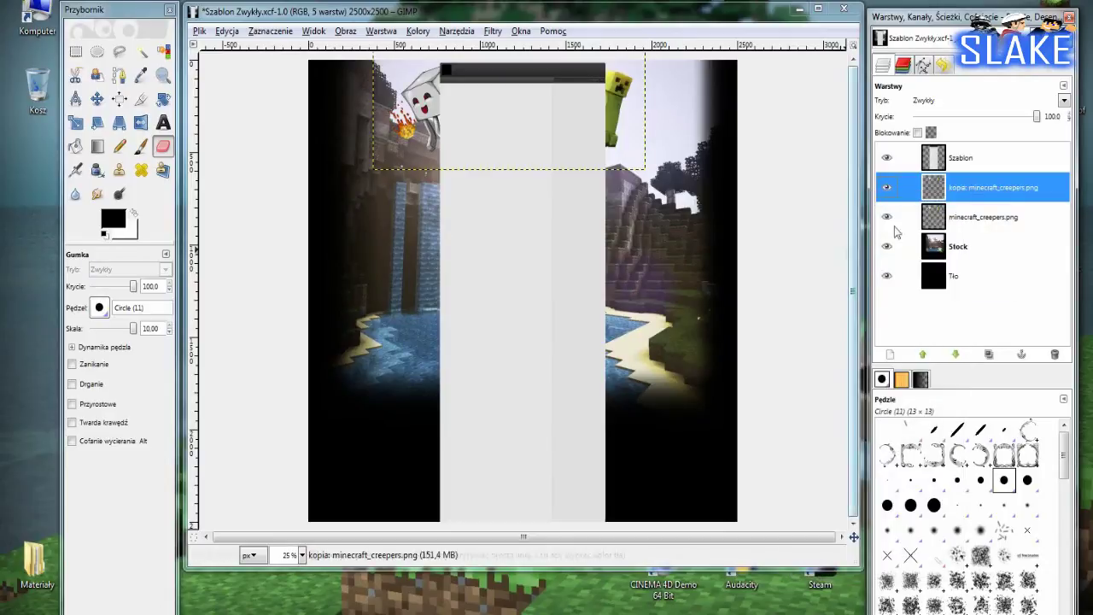
- Apply Layer to Image Size to the original minecraft_creepers.png layer
{"action": "right_click", "coordinate": [974, 198]}
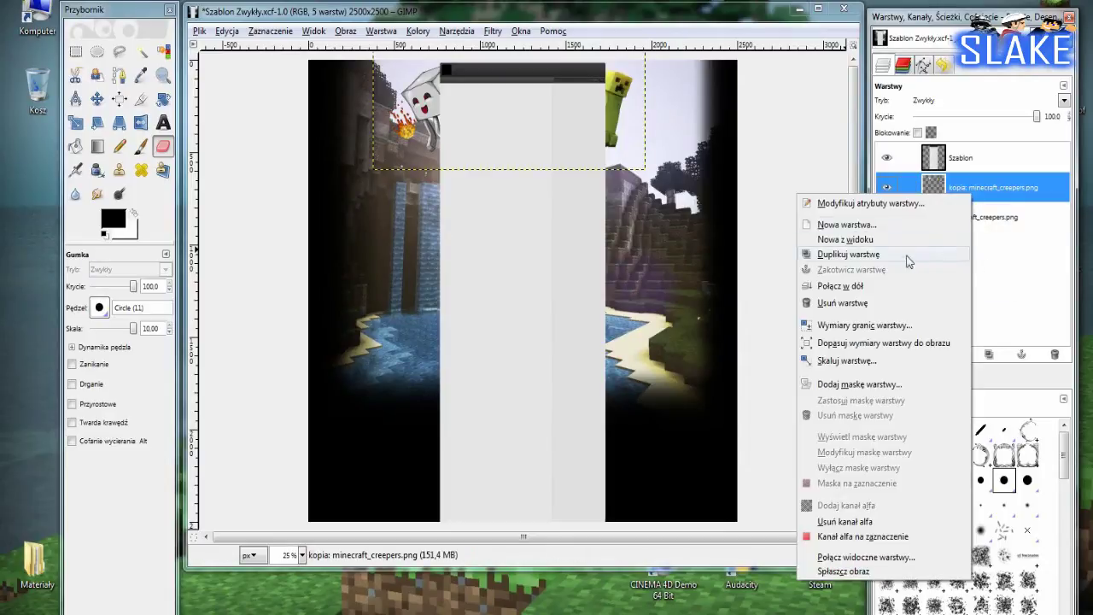
{"action": "left_click", "coordinate": [1023, 231]}
{"action": "left_click", "coordinate": [983, 220]}
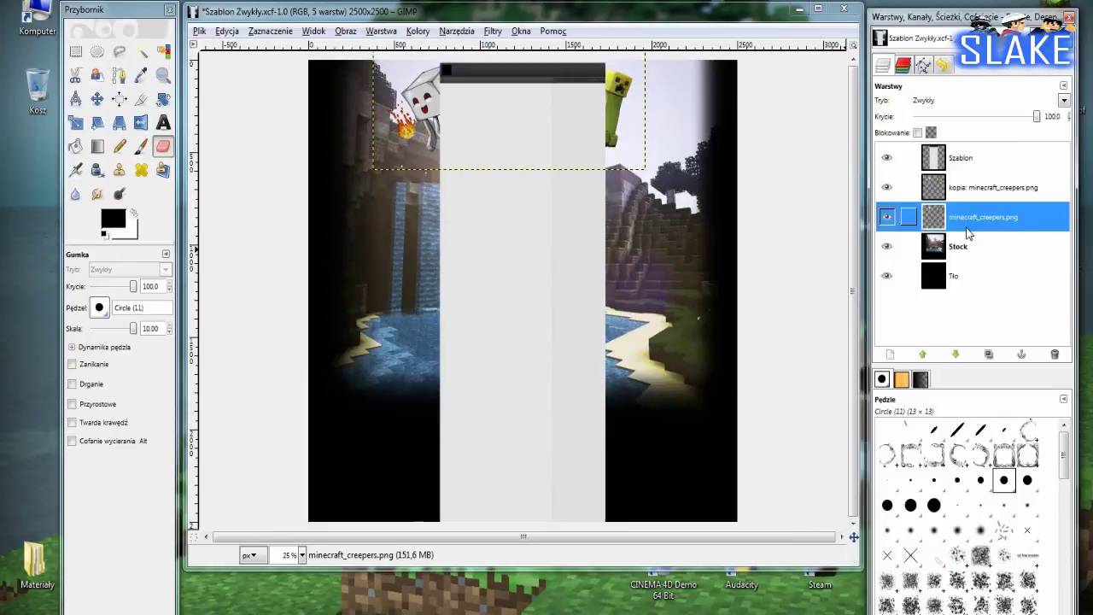
{"action": "right_click", "coordinate": [966, 229]}
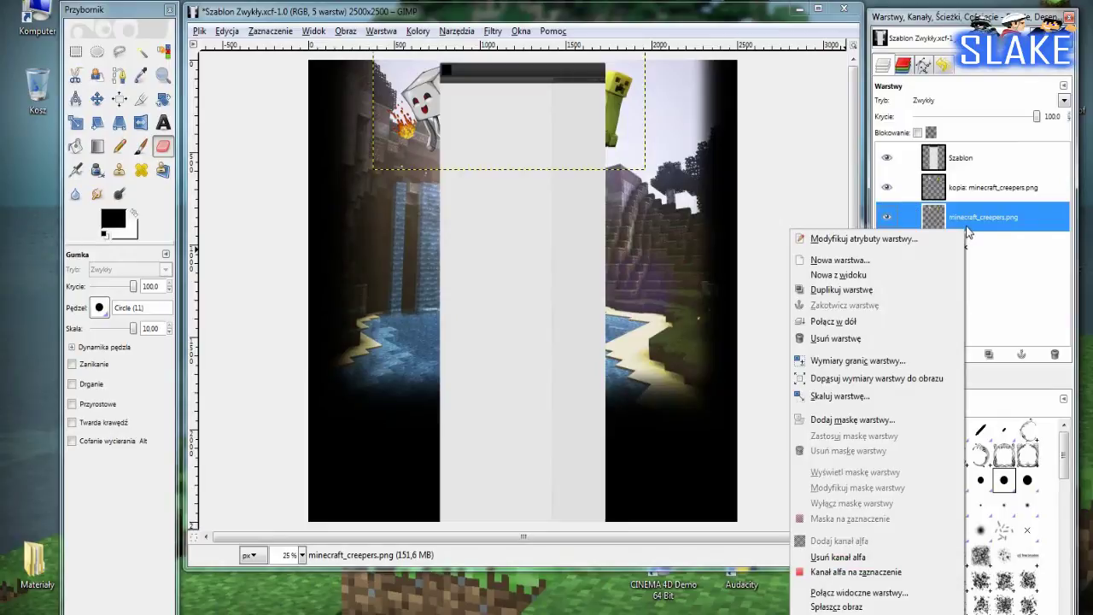
{"action": "left_click", "coordinate": [882, 384]}
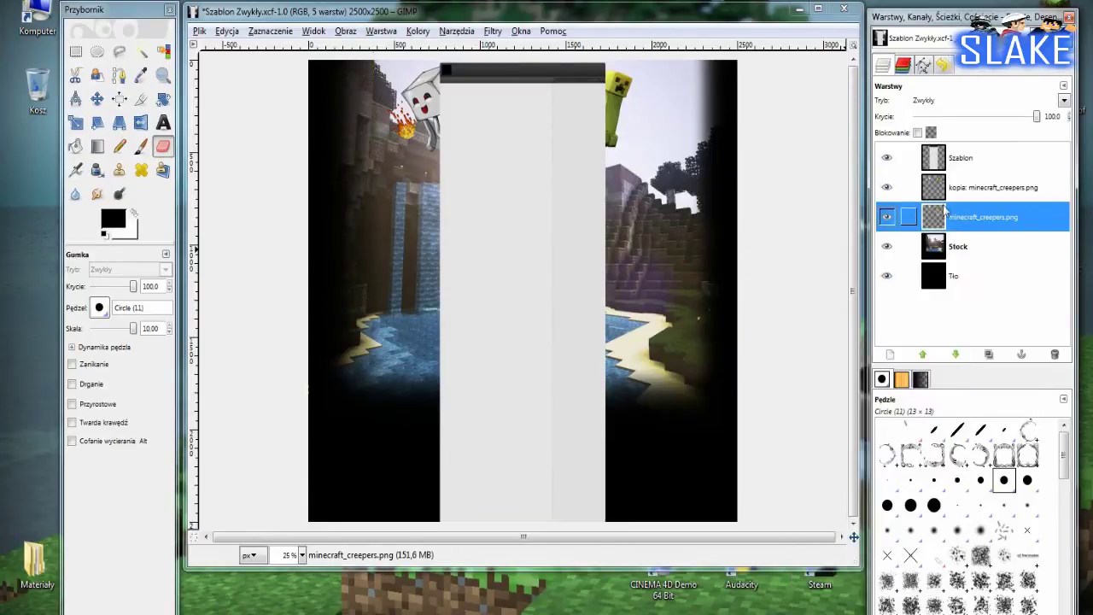
- Run Filters > Blur > Gaussian Blur with radius 25 on the original minecraft_creepers.png layer
{"action": "left_click", "coordinate": [398, 32]}
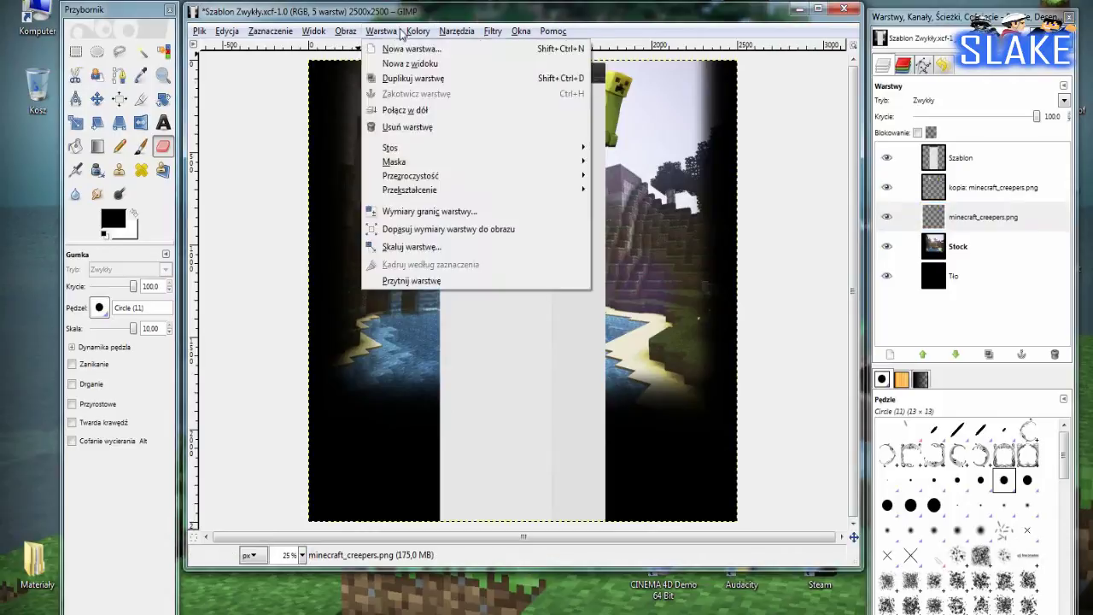
{"action": "mouse_move", "coordinate": [493, 31]}
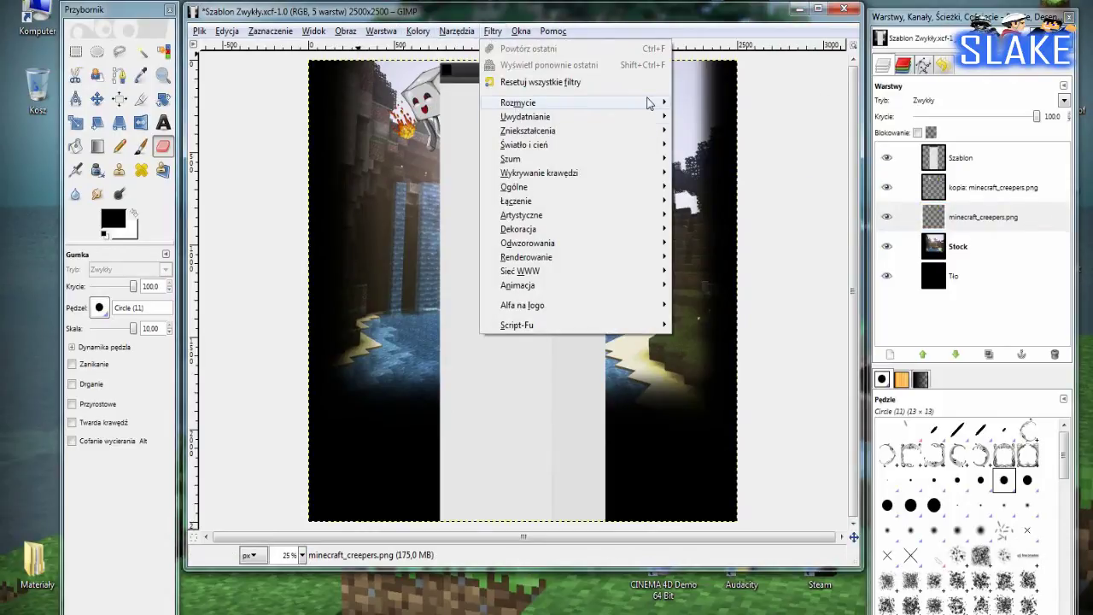
{"action": "mouse_move", "coordinate": [546, 102]}
{"action": "left_click", "coordinate": [717, 134]}
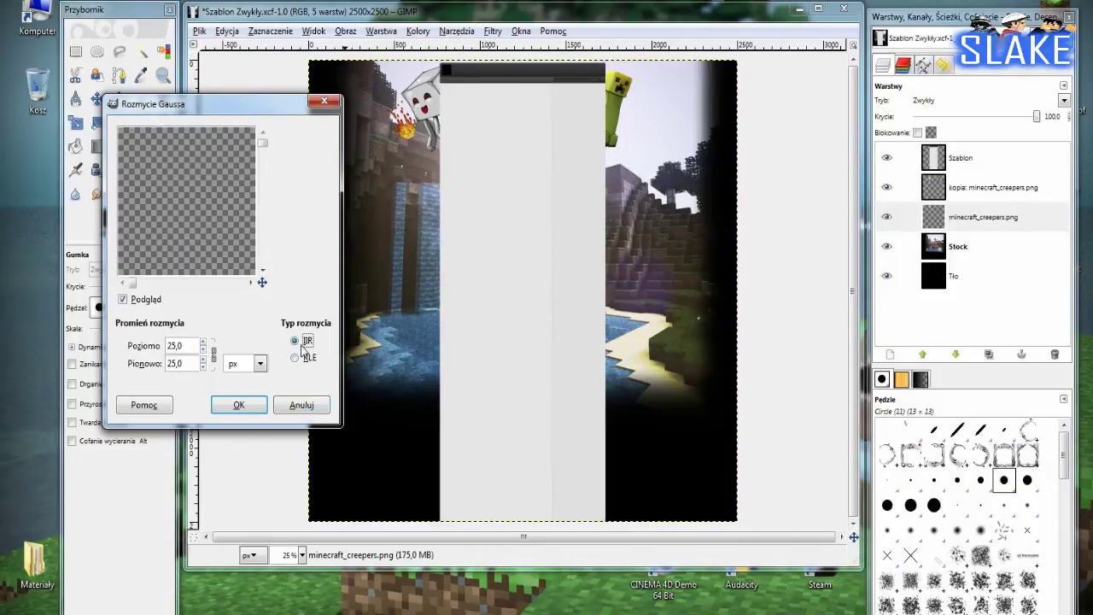
{"action": "left_click", "coordinate": [239, 404]}
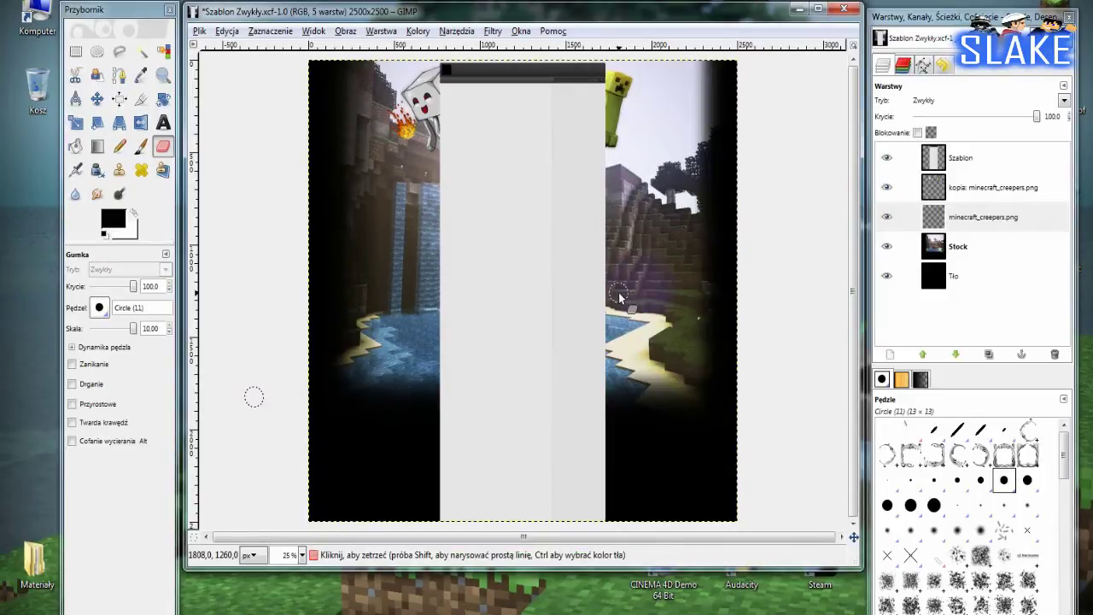
- Select the blurred layer and hide then show the sharp copy to preview the blur
{"action": "left_click", "coordinate": [990, 187]}
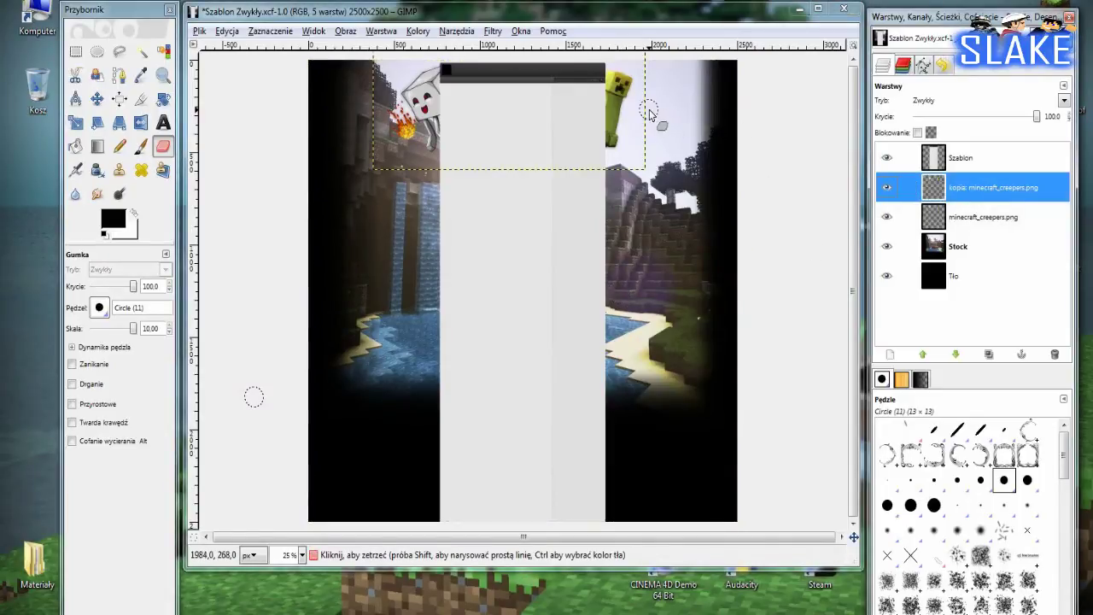
{"action": "scroll", "coordinate": [649, 110], "scroll_direction": "up", "scroll_amount": 2}
{"action": "scroll", "coordinate": [649, 110], "scroll_direction": "up", "scroll_amount": 1}
{"action": "scroll", "coordinate": [675, 146], "scroll_direction": "up", "scroll_amount": 1}
{"action": "scroll", "coordinate": [688, 163], "scroll_direction": "up", "scroll_amount": 2}
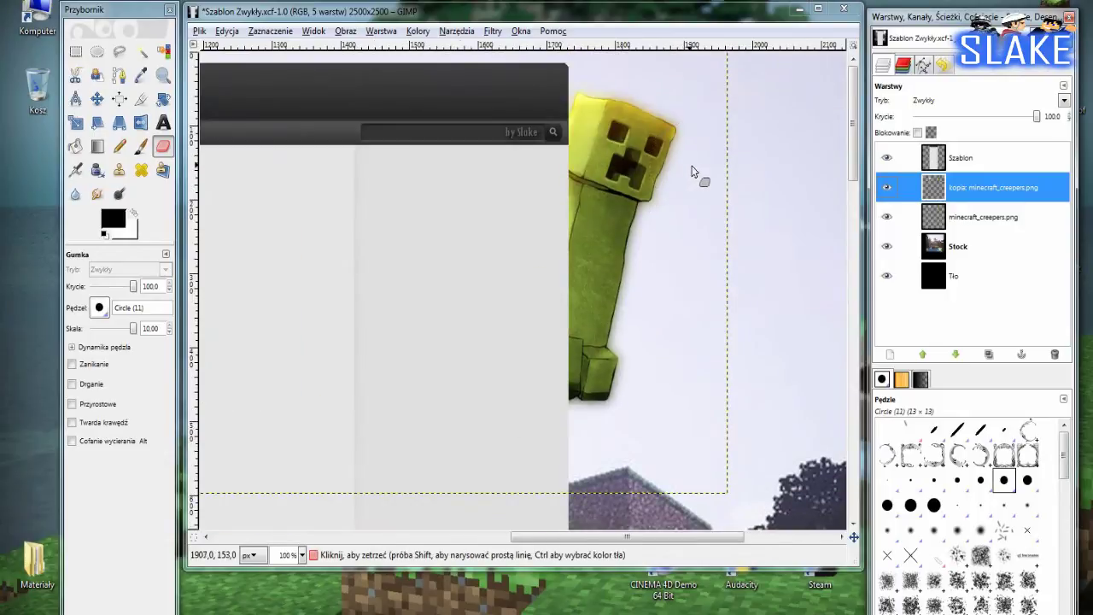
{"action": "left_click", "coordinate": [1017, 217]}
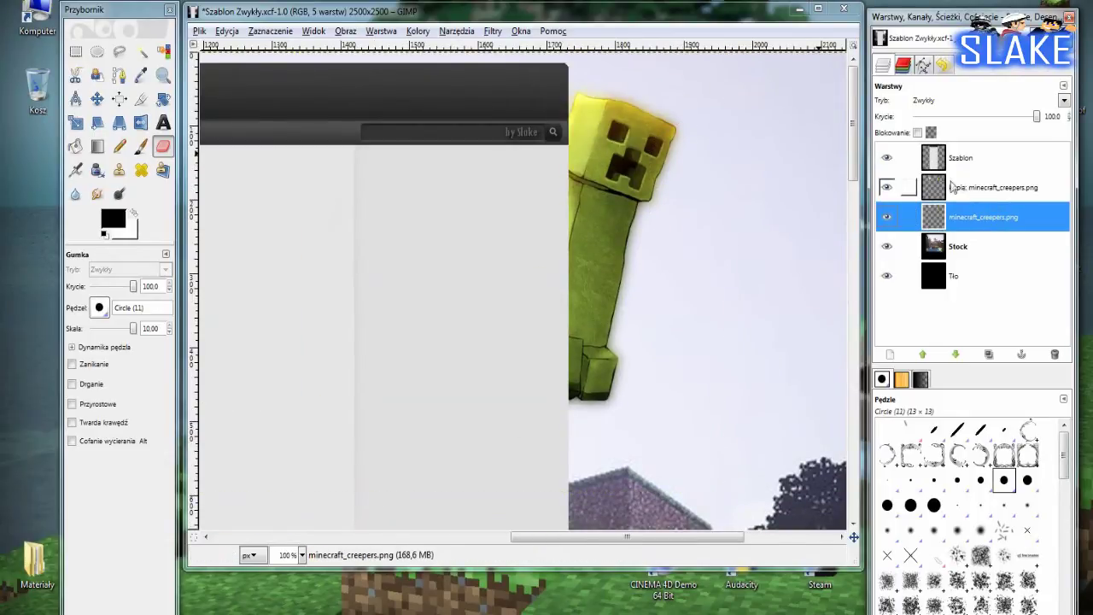
{"action": "left_click", "coordinate": [887, 187]}
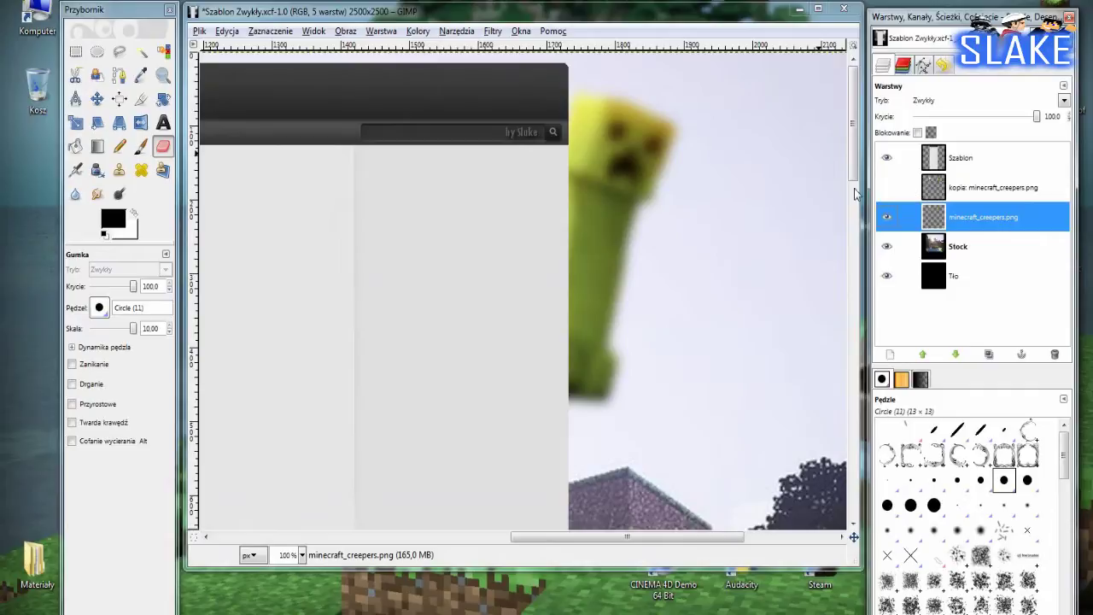
{"action": "left_click", "coordinate": [886, 188]}
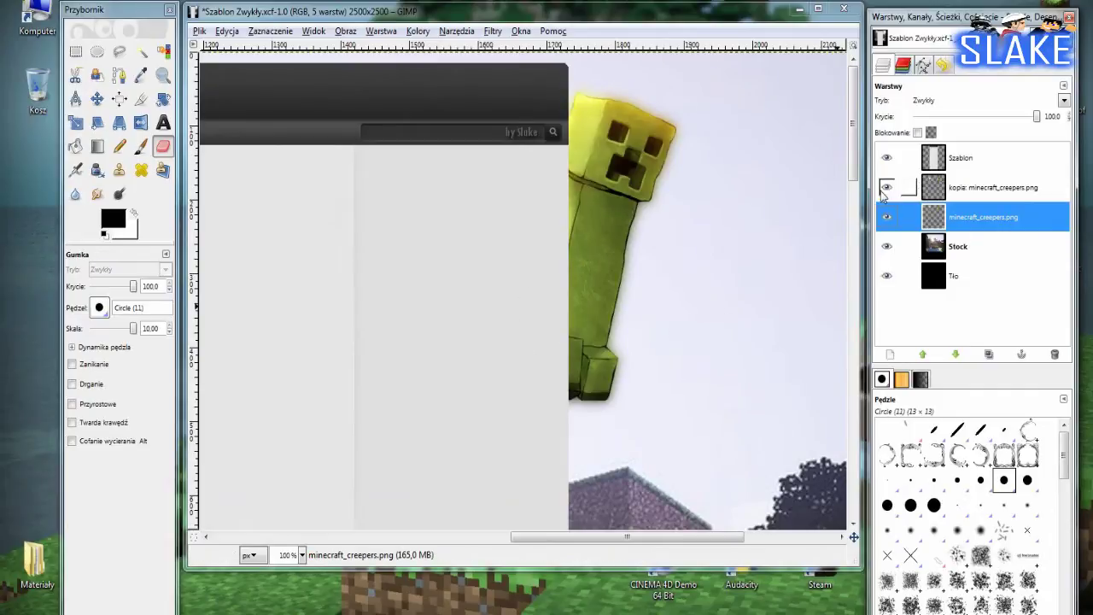
- Duplicate the blurred glow layer twice and merge the top copy down
{"action": "right_click", "coordinate": [968, 228]}
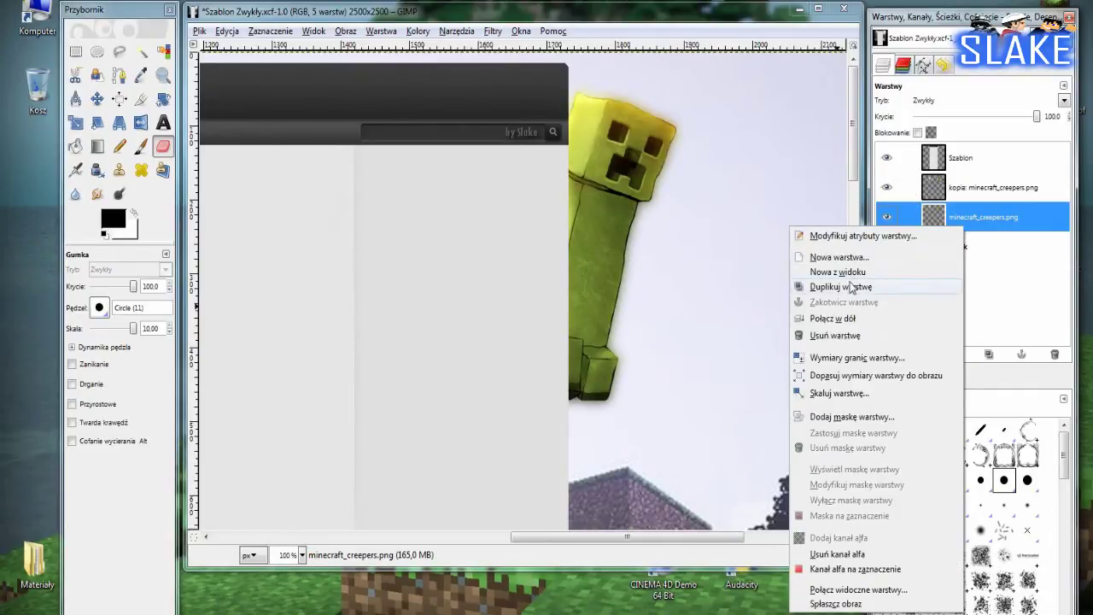
{"action": "left_click", "coordinate": [851, 288]}
{"action": "right_click", "coordinate": [971, 237]}
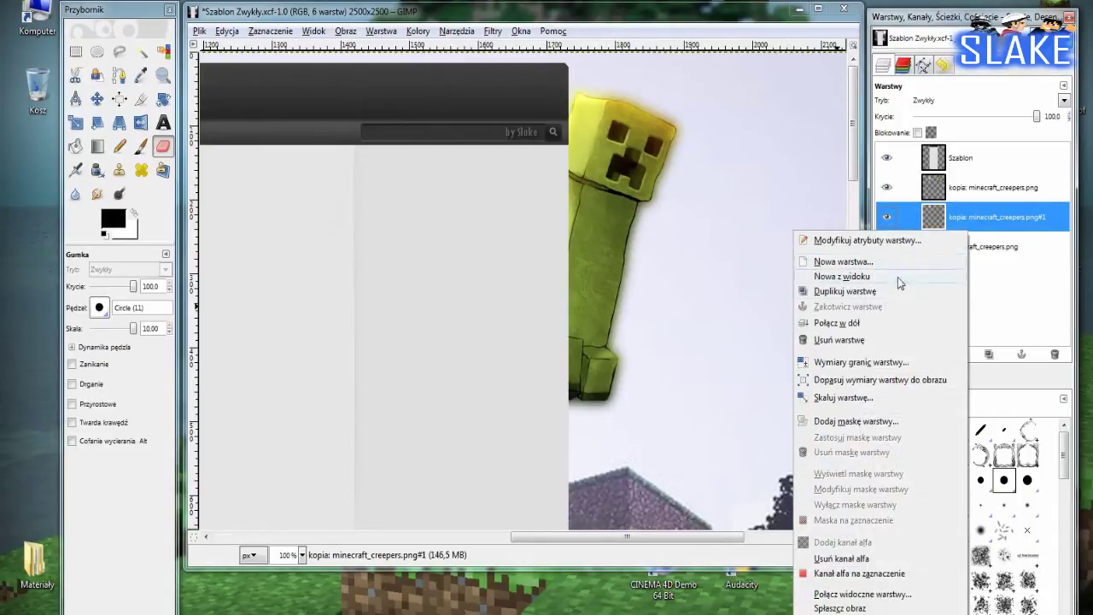
{"action": "left_click", "coordinate": [897, 292]}
{"action": "right_click", "coordinate": [973, 217]}
{"action": "left_click", "coordinate": [854, 307]}
- Undo an extra duplicate, then merge the glow copy into the blurred layer
{"action": "right_click", "coordinate": [1005, 228]}
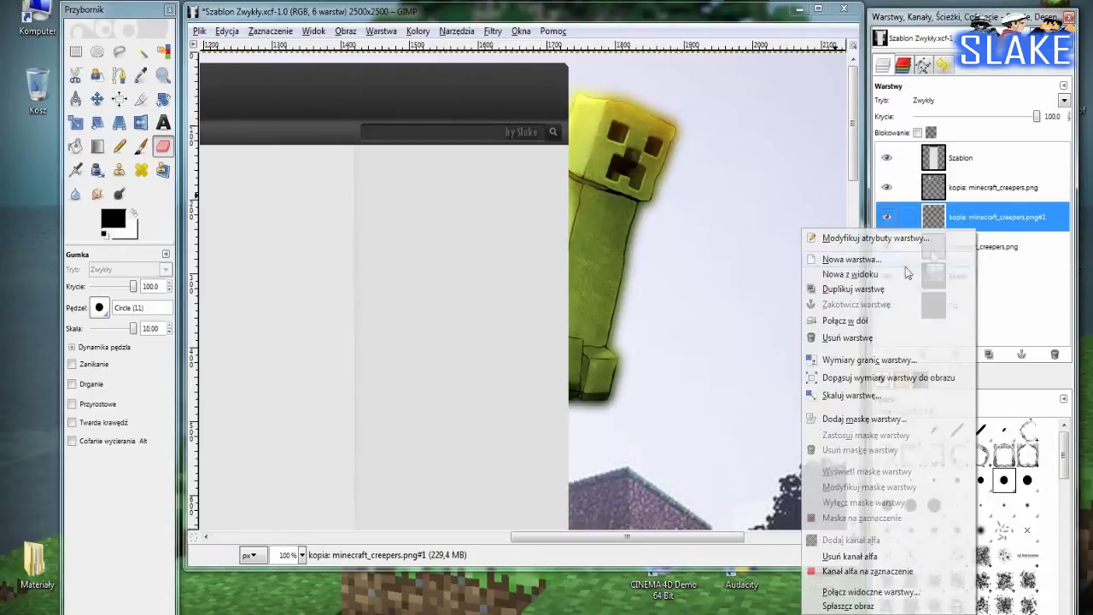
{"action": "left_click", "coordinate": [858, 295]}
{"action": "right_click", "coordinate": [960, 228]}
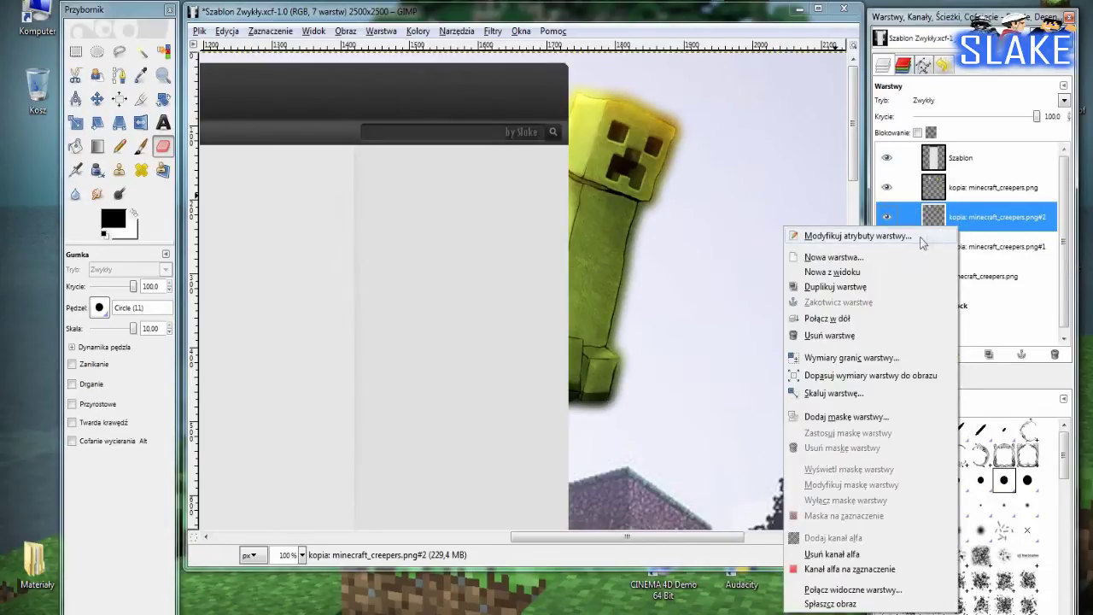
{"action": "left_click", "coordinate": [233, 32]}
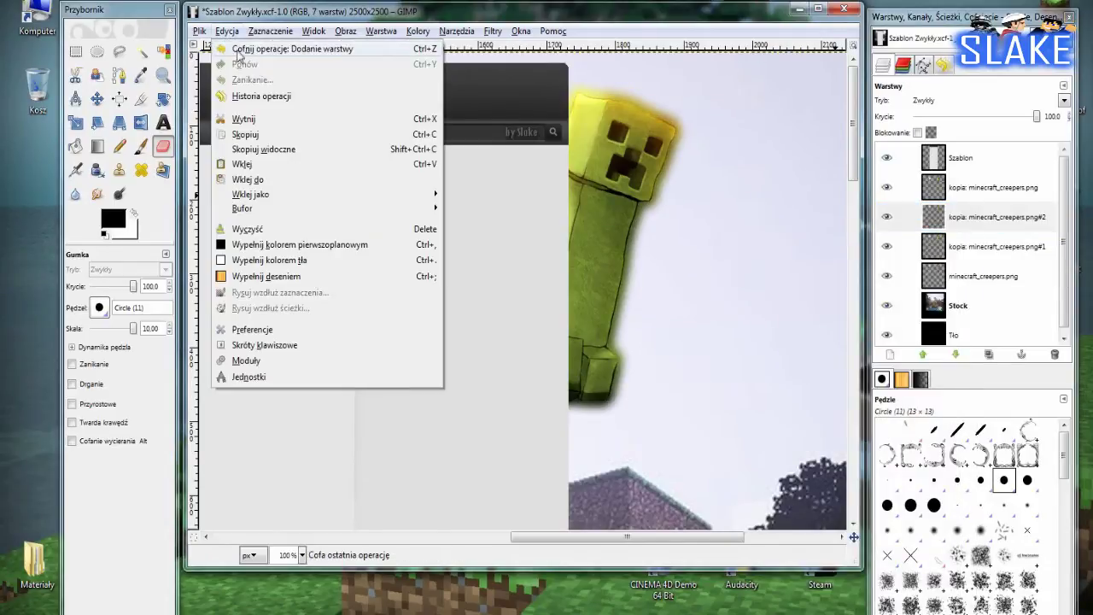
{"action": "left_click", "coordinate": [264, 49]}
{"action": "right_click", "coordinate": [946, 219]}
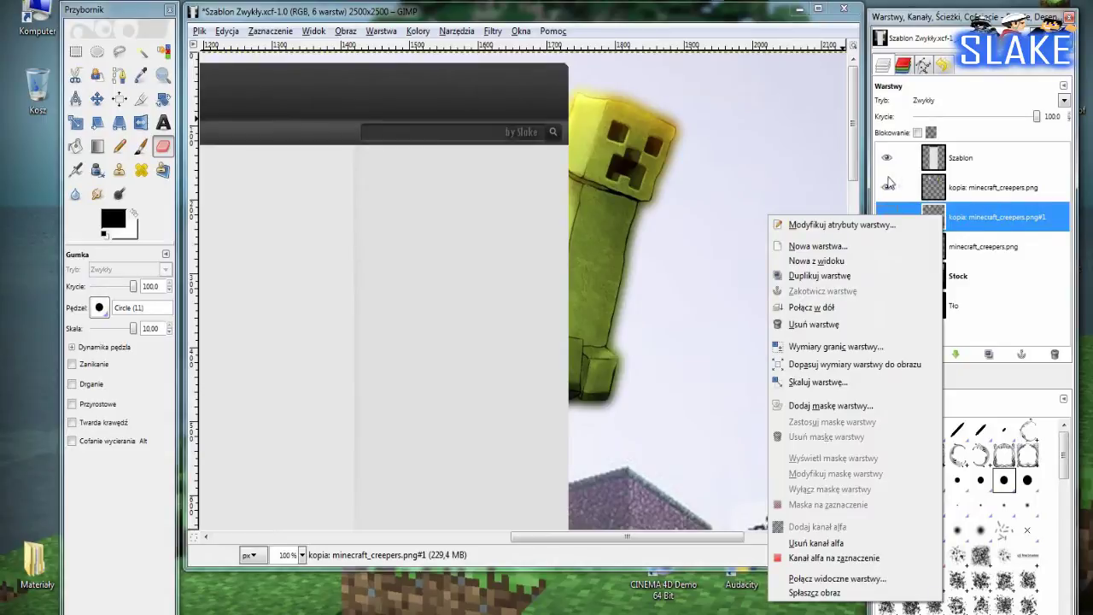
{"action": "left_click", "coordinate": [811, 307]}
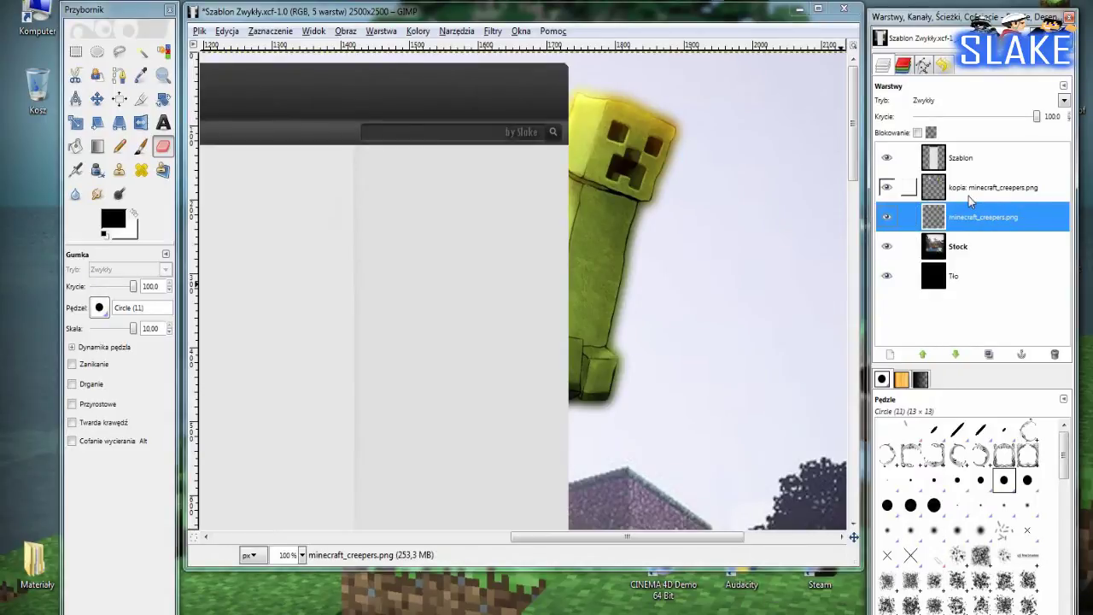
{"action": "left_click", "coordinate": [905, 188]}
- Toggle the glow layer's visibility repeatedly to compare, leaving it visible
{"action": "scroll", "coordinate": [755, 210], "scroll_direction": "down", "scroll_amount": 2}
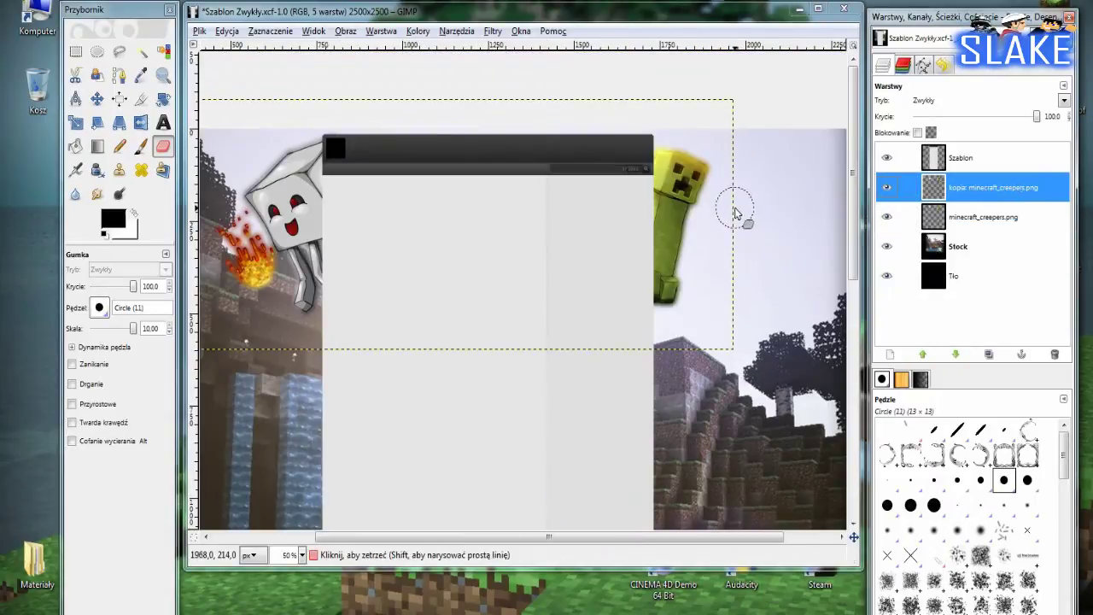
{"action": "left_click", "coordinate": [887, 216]}
{"action": "left_click", "coordinate": [887, 216]}
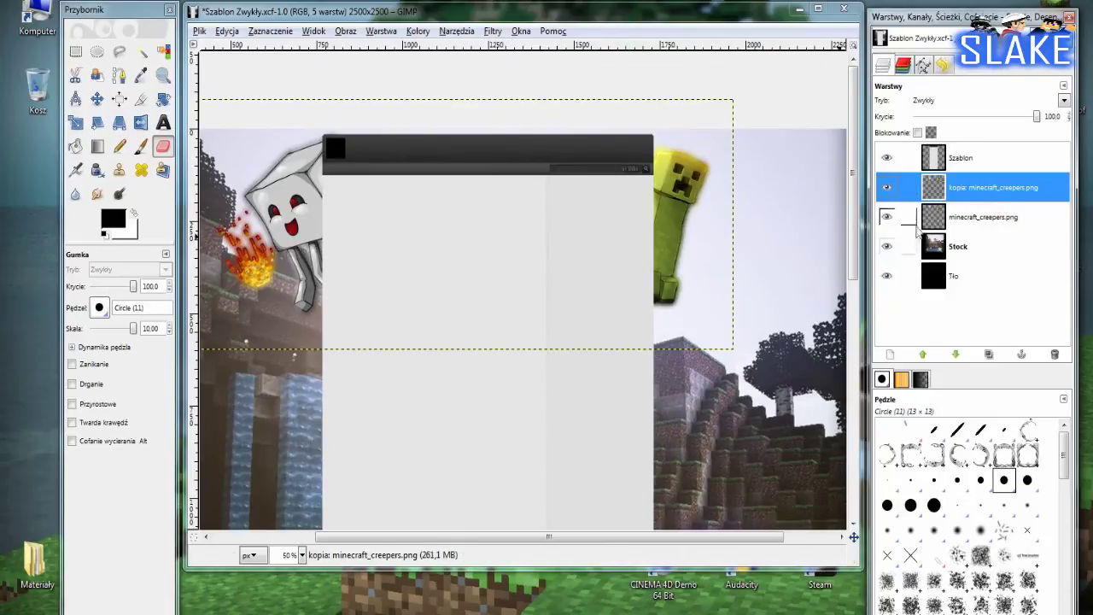
{"action": "left_click", "coordinate": [886, 217]}
{"action": "left_click", "coordinate": [886, 217]}
{"action": "left_click", "coordinate": [887, 218]}
{"action": "left_click", "coordinate": [887, 217]}
{"action": "left_click", "coordinate": [886, 217]}
{"action": "left_click", "coordinate": [887, 217]}
- Make the Szablon layer active and switch to the Text tool
{"action": "scroll", "coordinate": [654, 218], "scroll_direction": "down", "scroll_amount": 2}
{"action": "scroll", "coordinate": [666, 209], "scroll_direction": "up", "scroll_amount": 3}
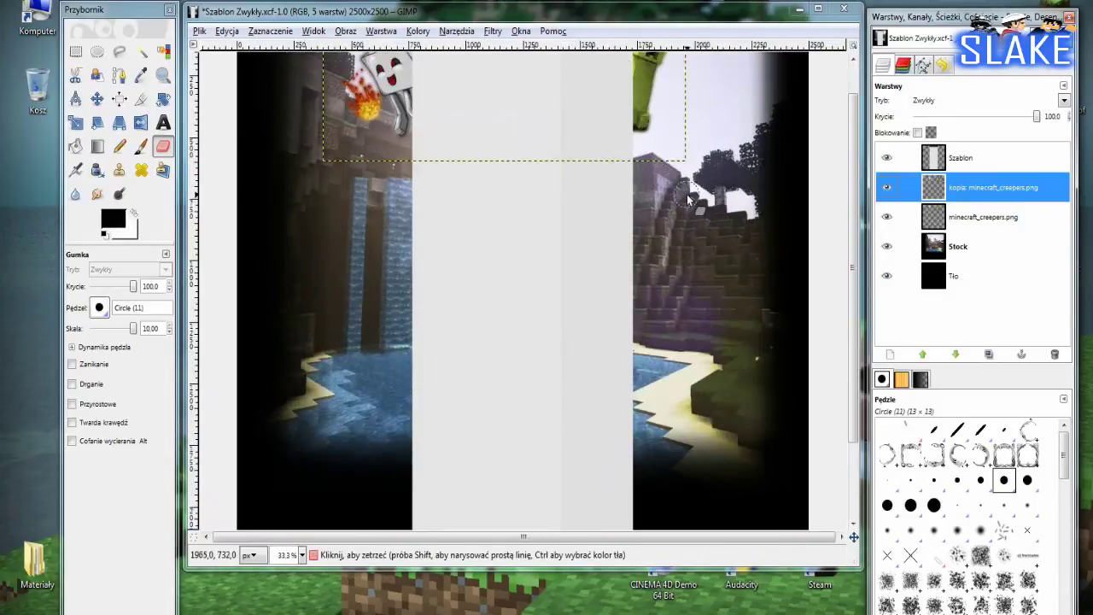
{"action": "scroll", "coordinate": [675, 202], "scroll_direction": "up", "scroll_amount": 2}
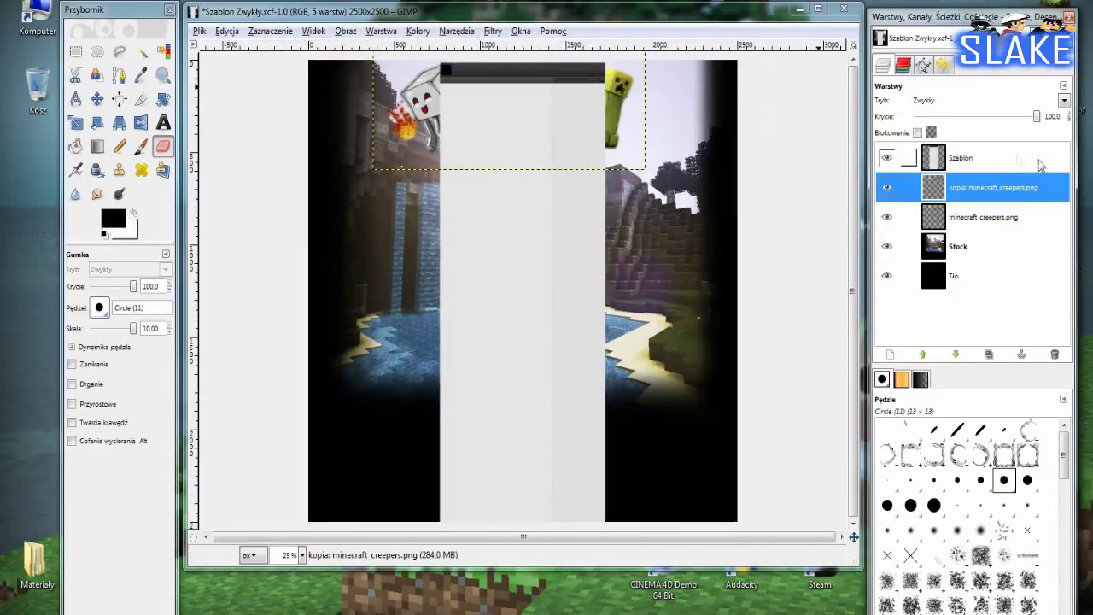
{"action": "left_click", "coordinate": [914, 158]}
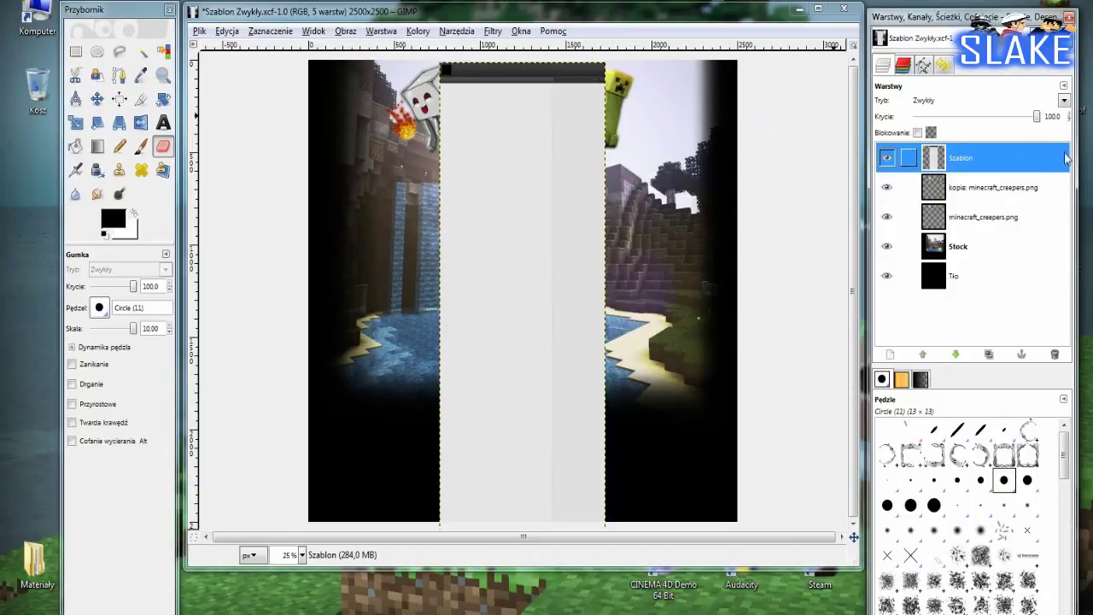
{"action": "left_click", "coordinate": [162, 122]}
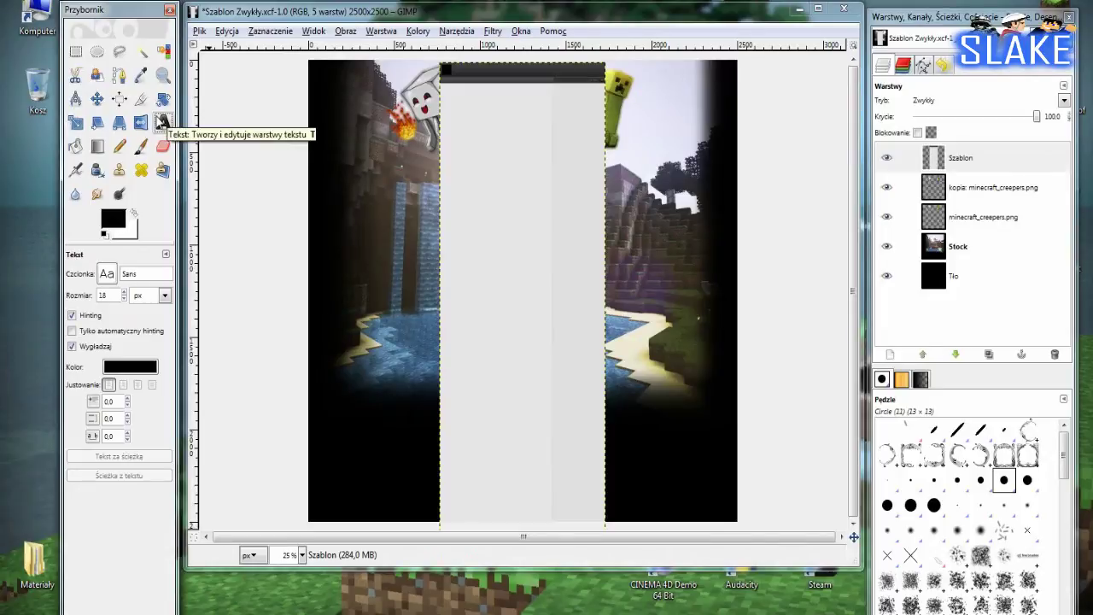
- Draw a text box across the middle, type 'Poradnik' and set the text colour to ffffff
{"action": "left_click_drag", "start_coordinate": [327, 182], "coordinate": [670, 383]}
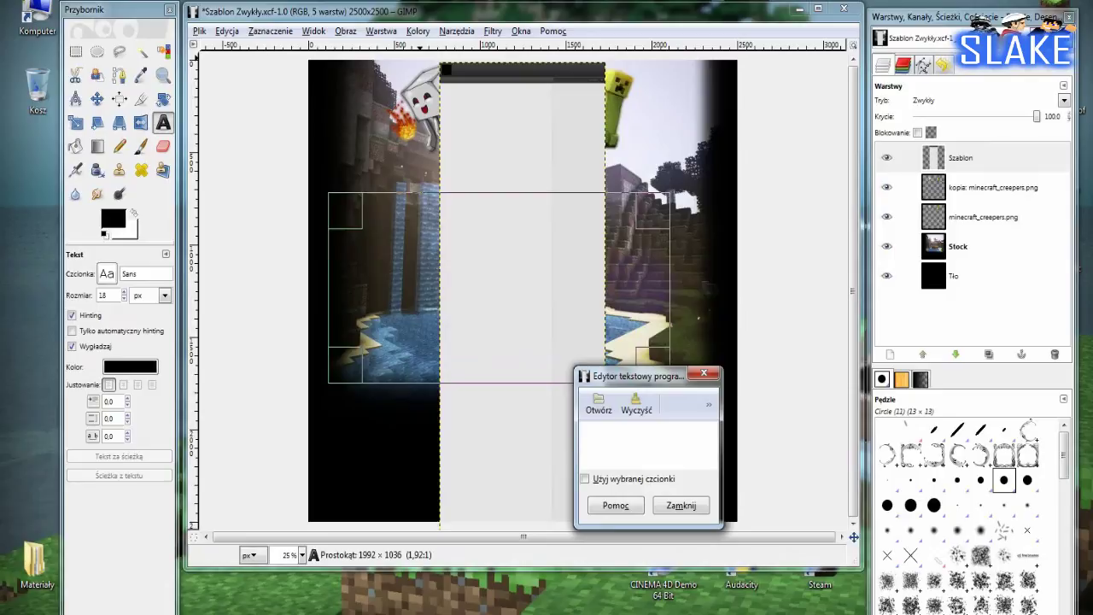
{"action": "type", "text": "Poradnik"}
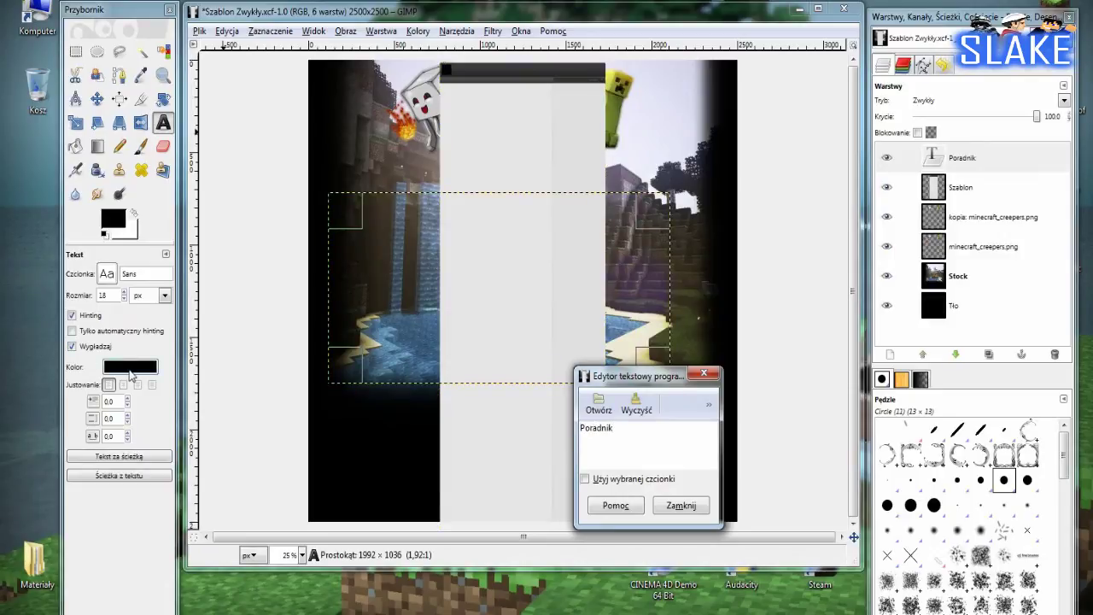
{"action": "left_click", "coordinate": [131, 369]}
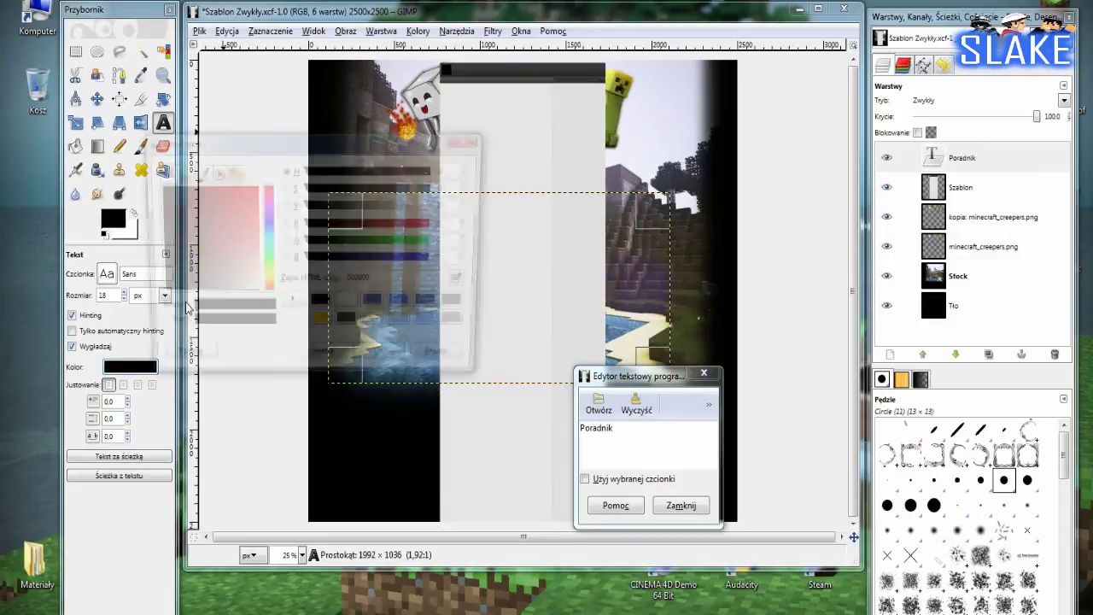
{"action": "type", "text": "ffffff"}
{"action": "key", "text": "Return"}
- Enlarge the text to 198 and choose the Basica v.2012 font
{"action": "left_click", "coordinate": [124, 293]}
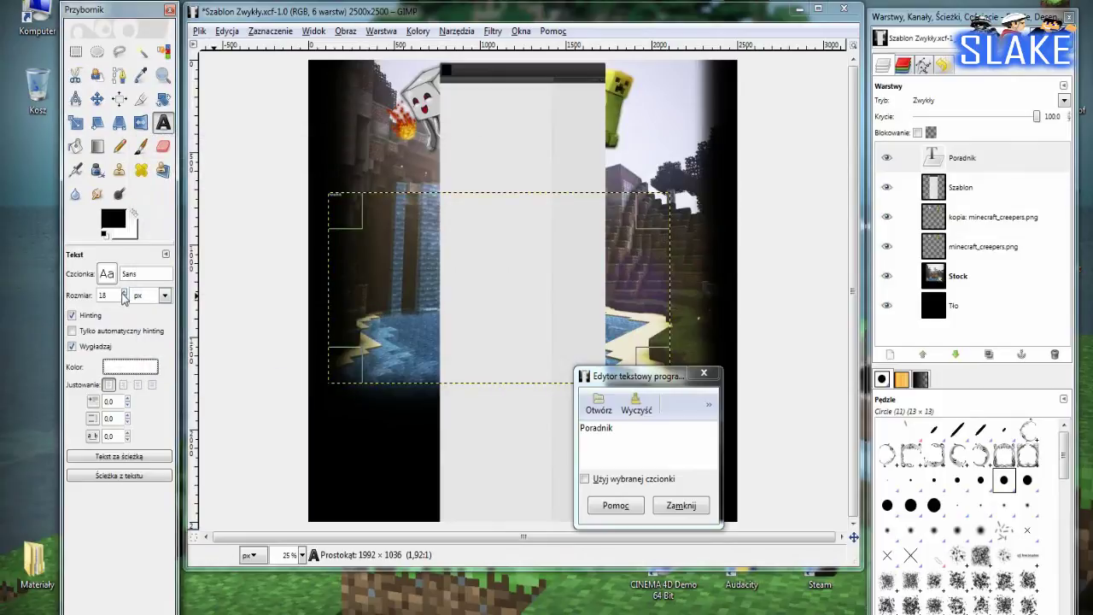
{"action": "left_click", "coordinate": [124, 294]}
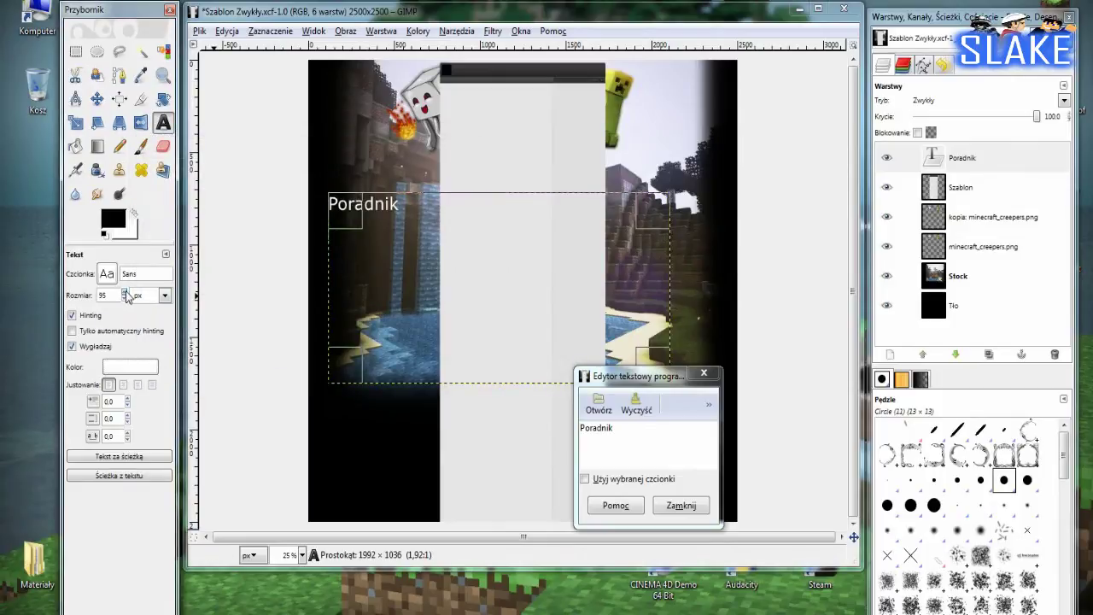
{"action": "left_click", "coordinate": [127, 295]}
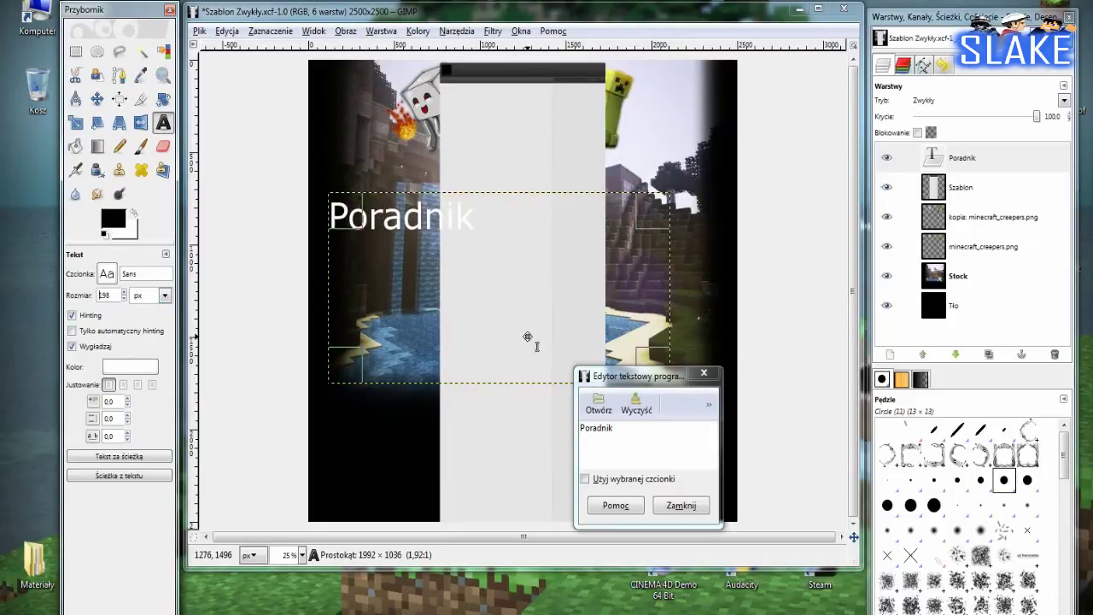
{"action": "left_click", "coordinate": [107, 273]}
{"action": "scroll", "coordinate": [184, 346], "scroll_direction": "down", "scroll_amount": 5}
{"action": "scroll", "coordinate": [181, 339], "scroll_direction": "down", "scroll_amount": 5}
{"action": "left_click", "coordinate": [149, 283]}
{"action": "type", "text": "Bas"}
{"action": "key", "text": "Return"}
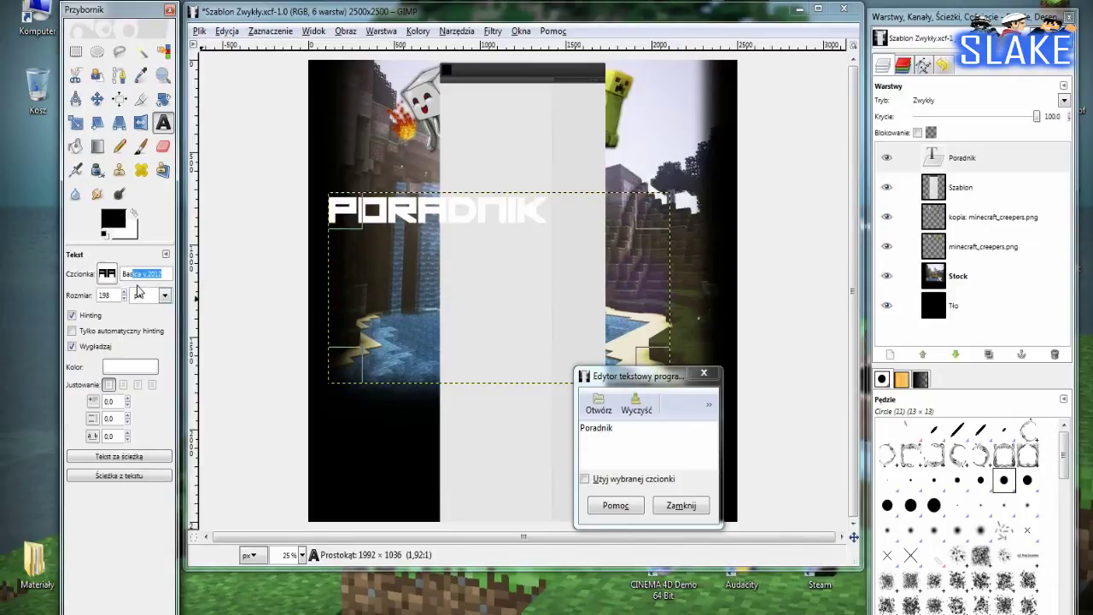
{"action": "key", "text": "Return"}
- Set the text size to 163 px and letter spacing to 7.0, then select the Poradnik layer
{"action": "left_click", "coordinate": [124, 299]}
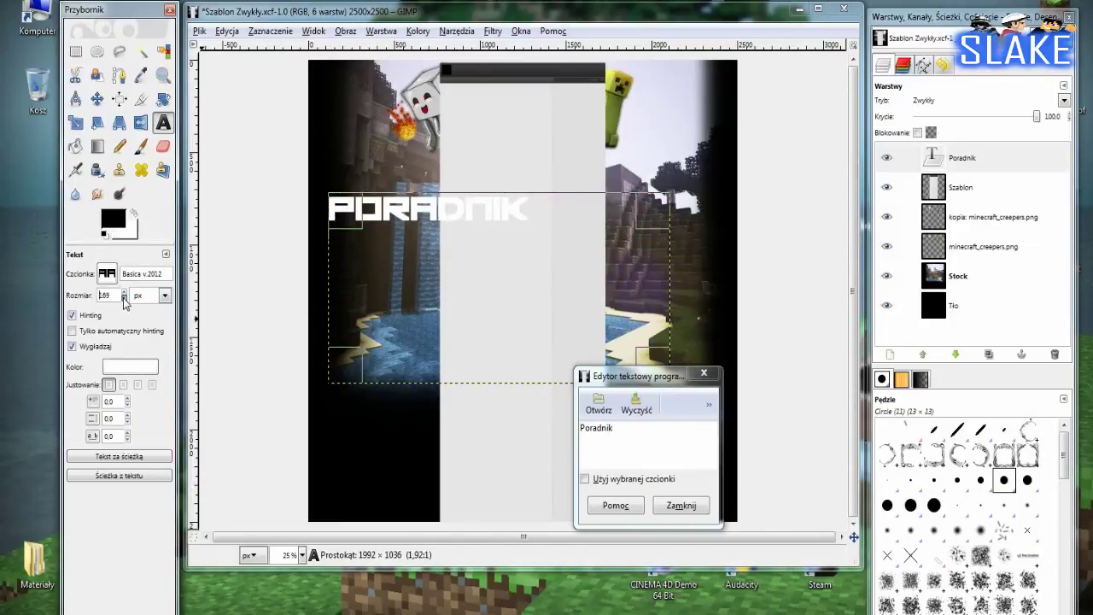
{"action": "left_click", "coordinate": [127, 434]}
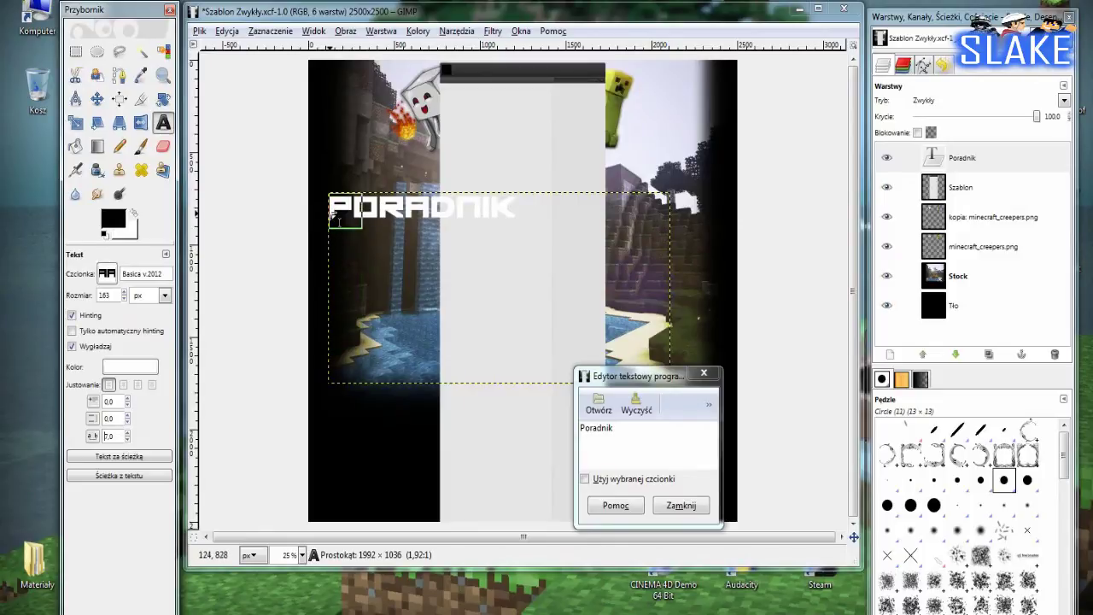
{"action": "left_click", "coordinate": [583, 427]}
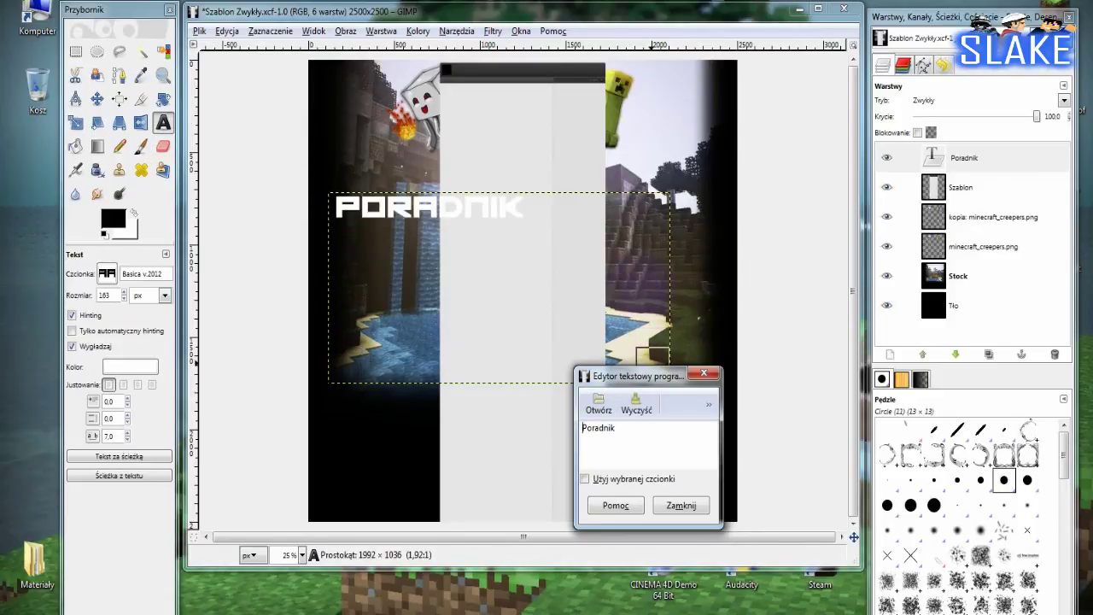
{"action": "left_click", "coordinate": [946, 164]}
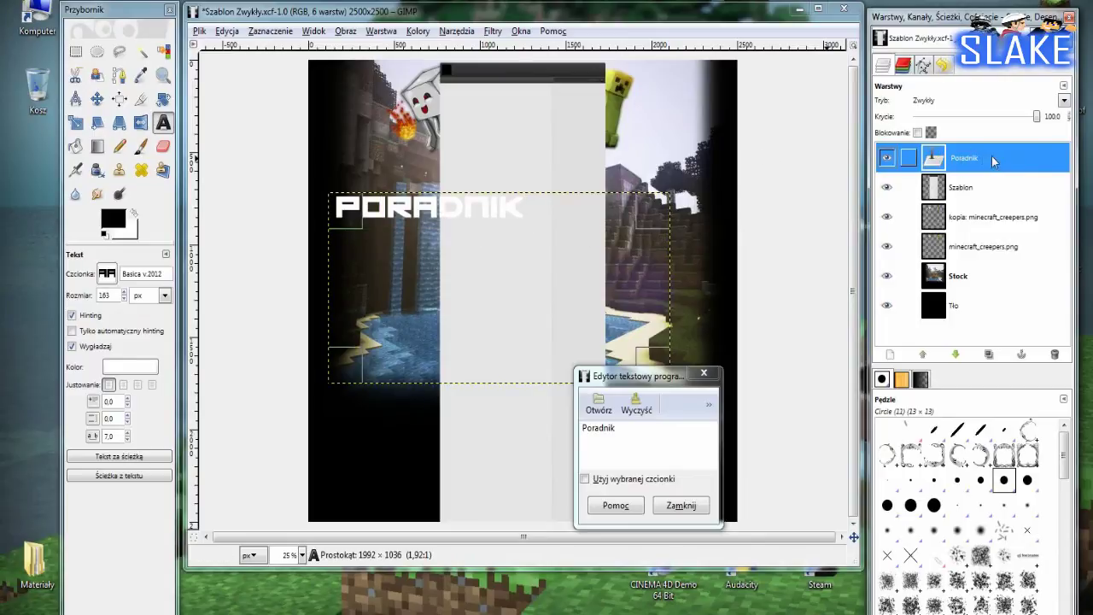
{"action": "left_click", "coordinate": [223, 31]}
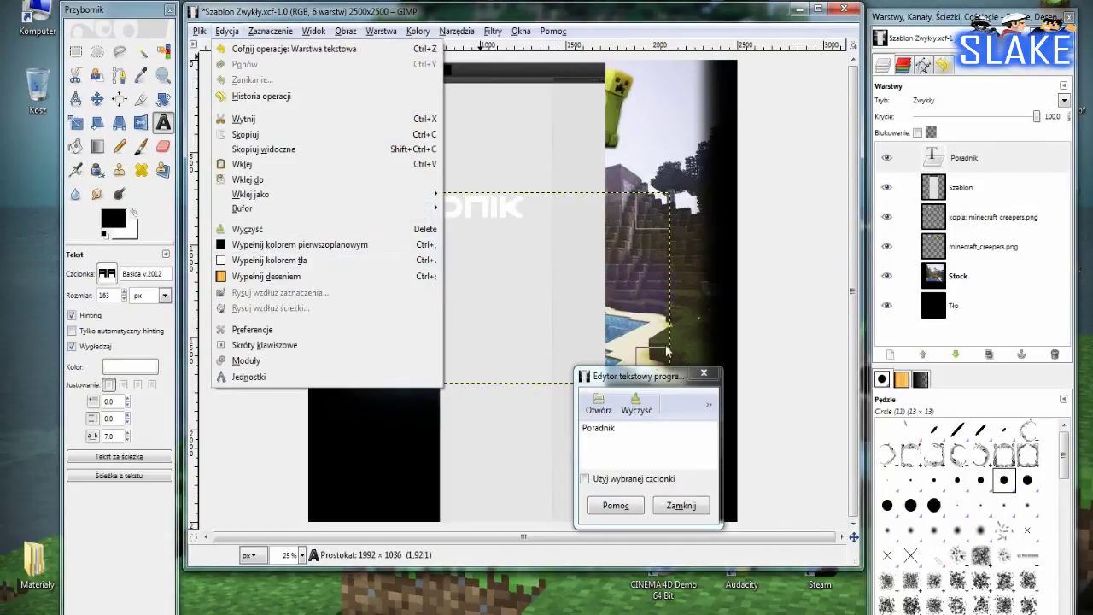
- Close the text editor, set the foreground to black, and convert the Poradnik text to a selection
{"action": "left_click", "coordinate": [672, 367]}
{"action": "left_click", "coordinate": [703, 373]}
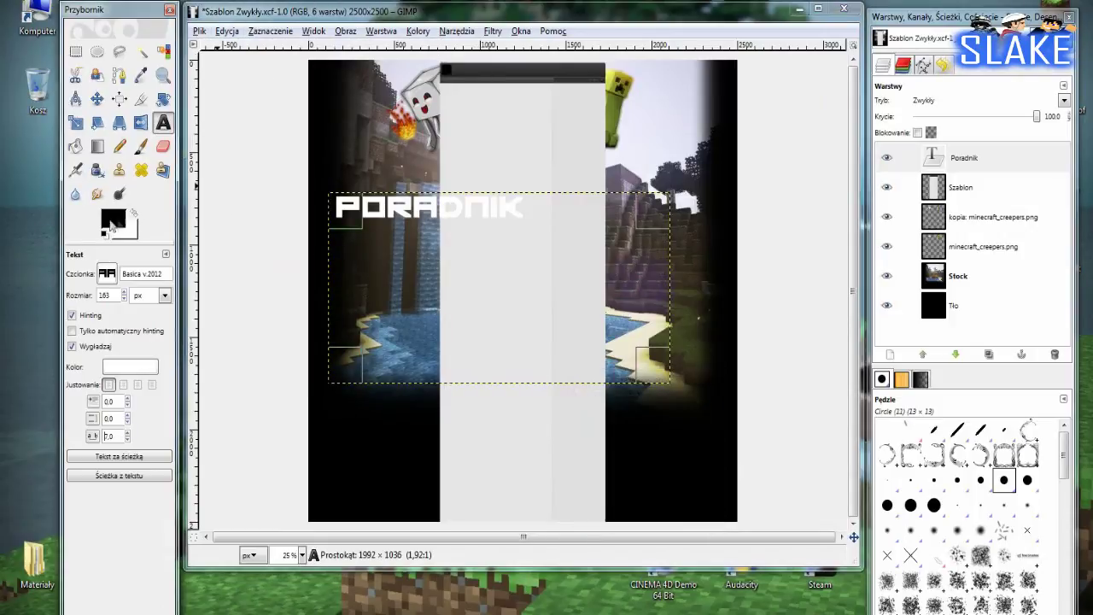
{"action": "left_click", "coordinate": [114, 220]}
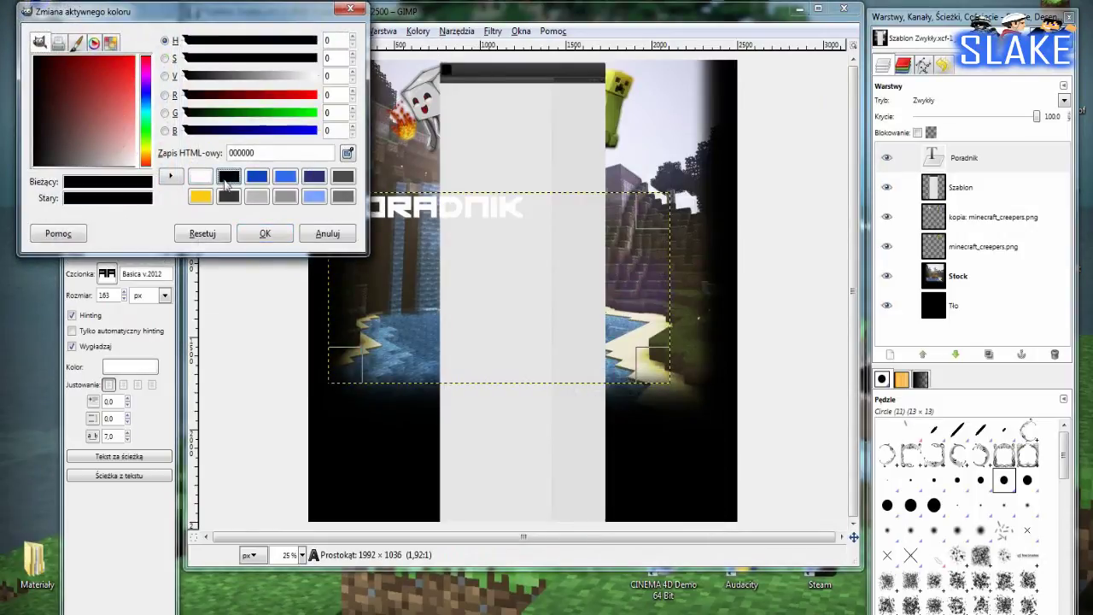
{"action": "left_click", "coordinate": [265, 233]}
{"action": "left_click", "coordinate": [987, 154]}
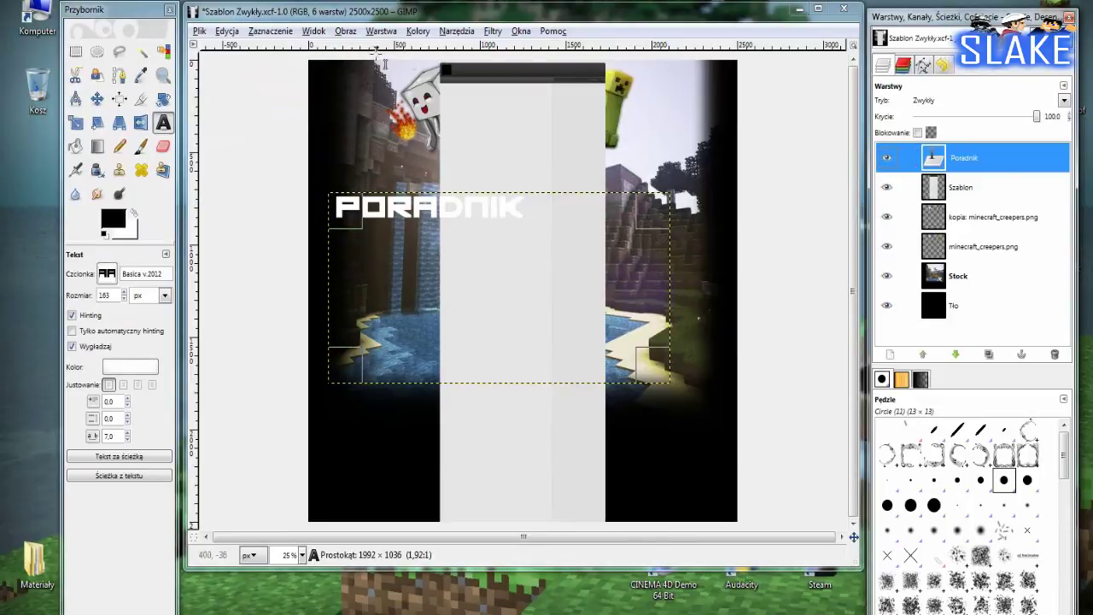
{"action": "right_click", "coordinate": [990, 151]}
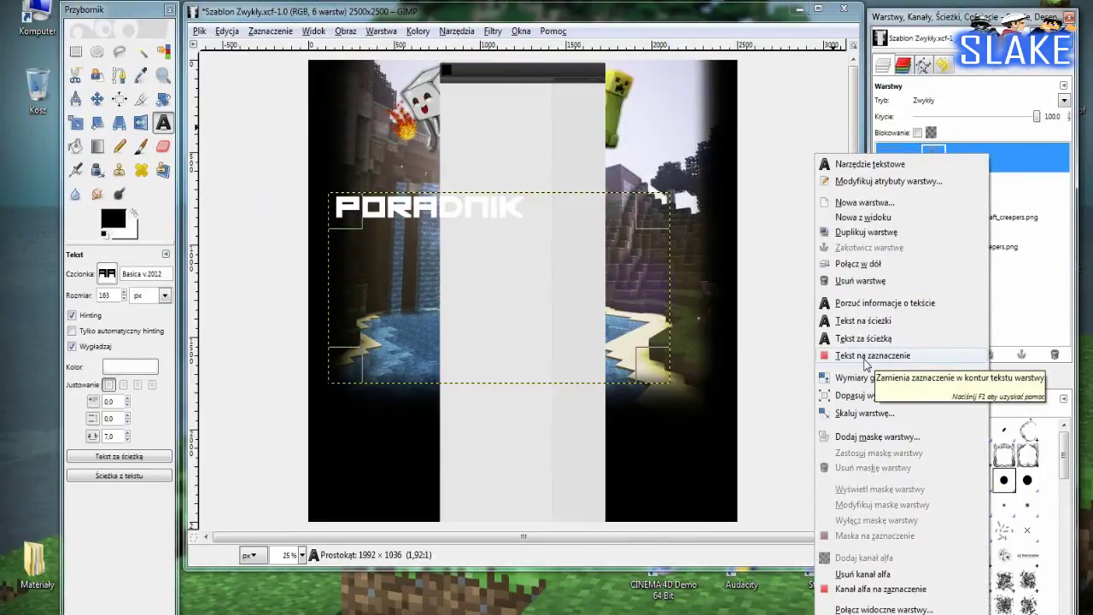
{"action": "left_click", "coordinate": [865, 358]}
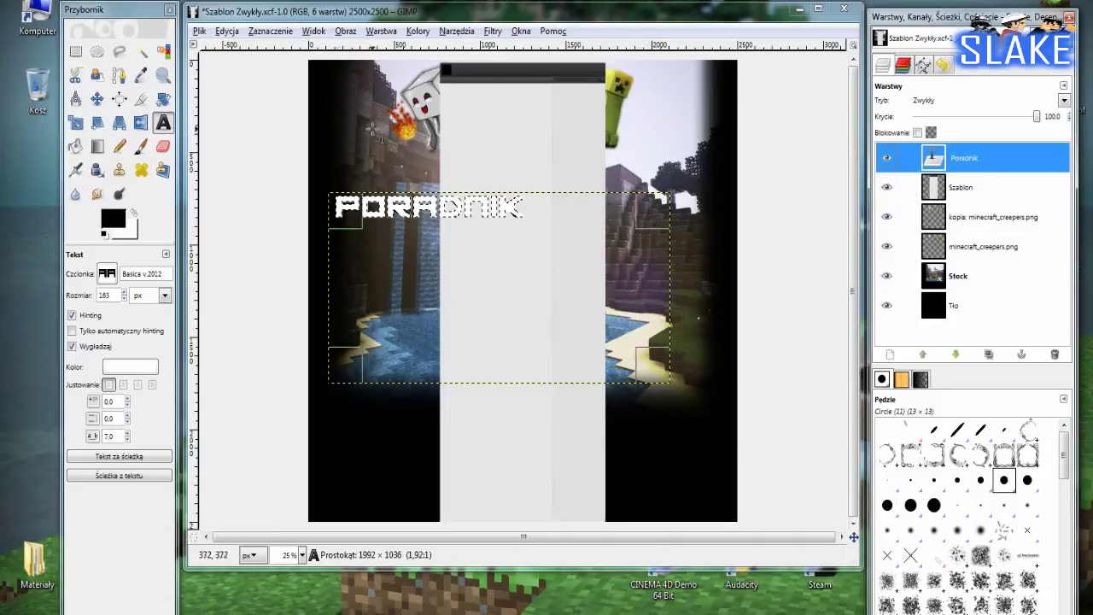
- Stroke the letter selection with a 4 px line, then clear the selection
{"action": "left_click", "coordinate": [228, 31]}
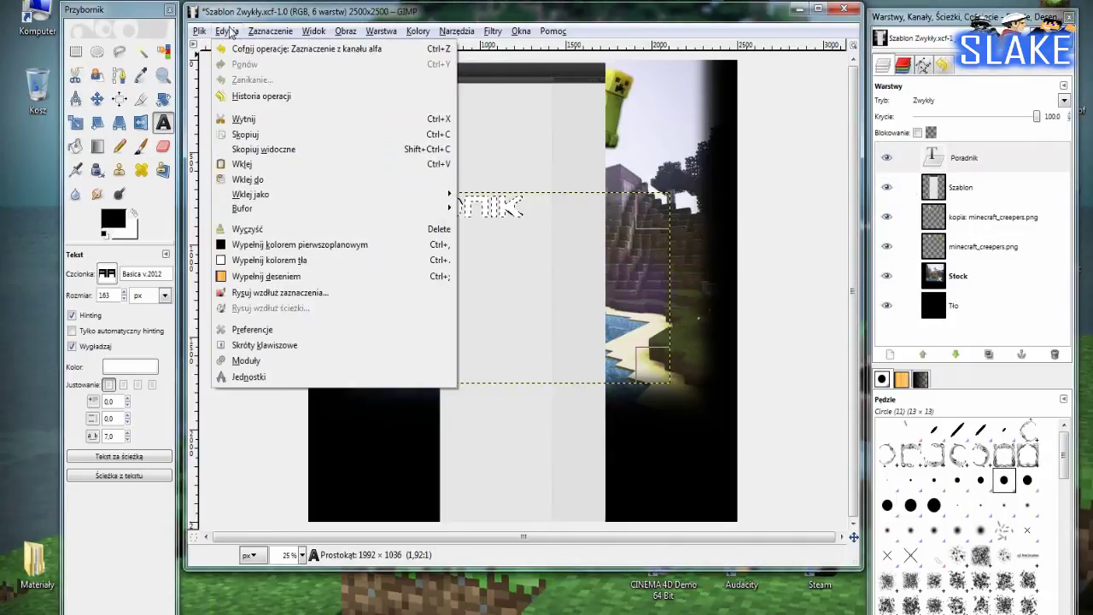
{"action": "left_click", "coordinate": [280, 292]}
{"action": "key", "text": "Tab"}
{"action": "type", "text": "4"}
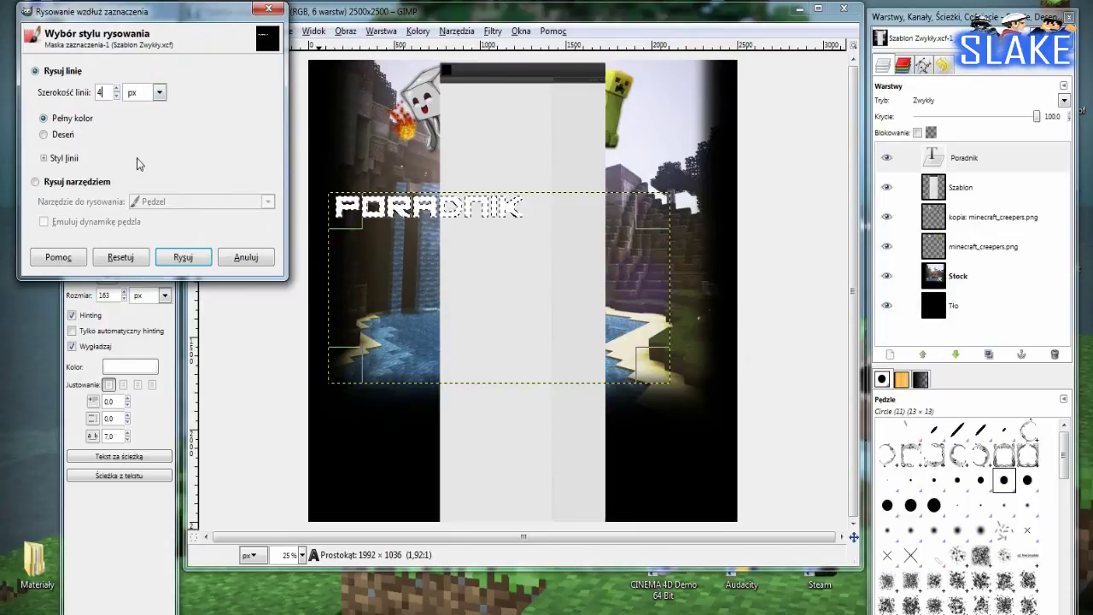
{"action": "left_click", "coordinate": [189, 259]}
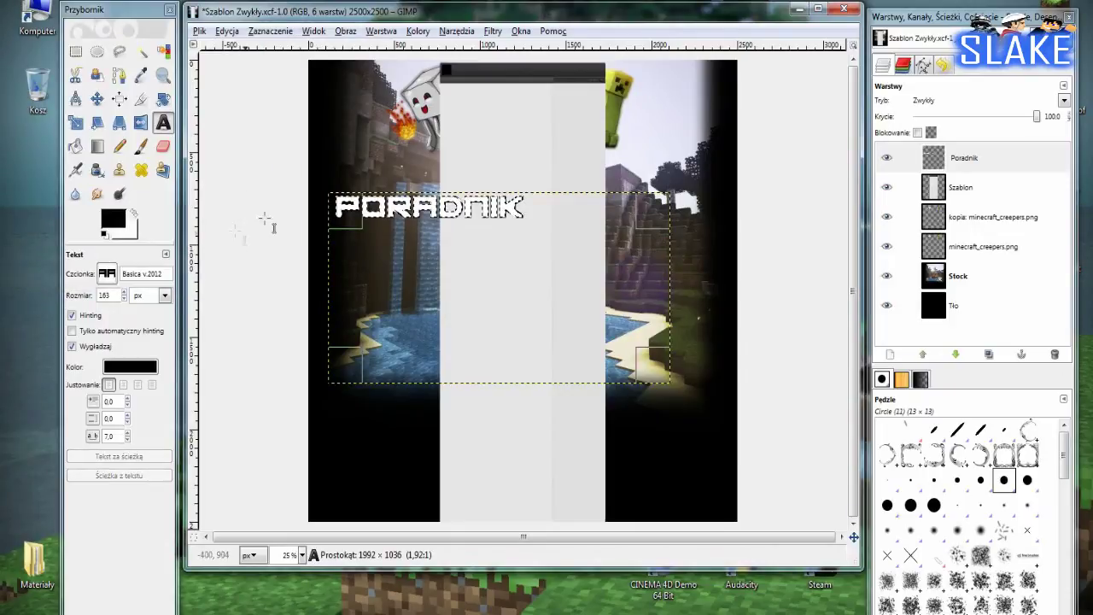
{"action": "left_click", "coordinate": [266, 32]}
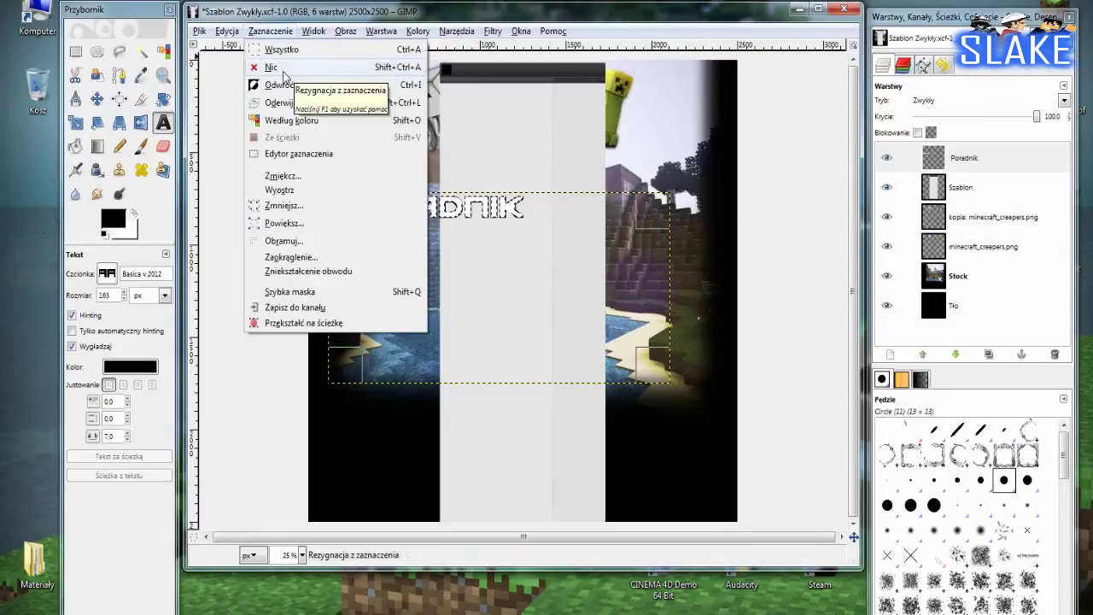
{"action": "left_click", "coordinate": [271, 68]}
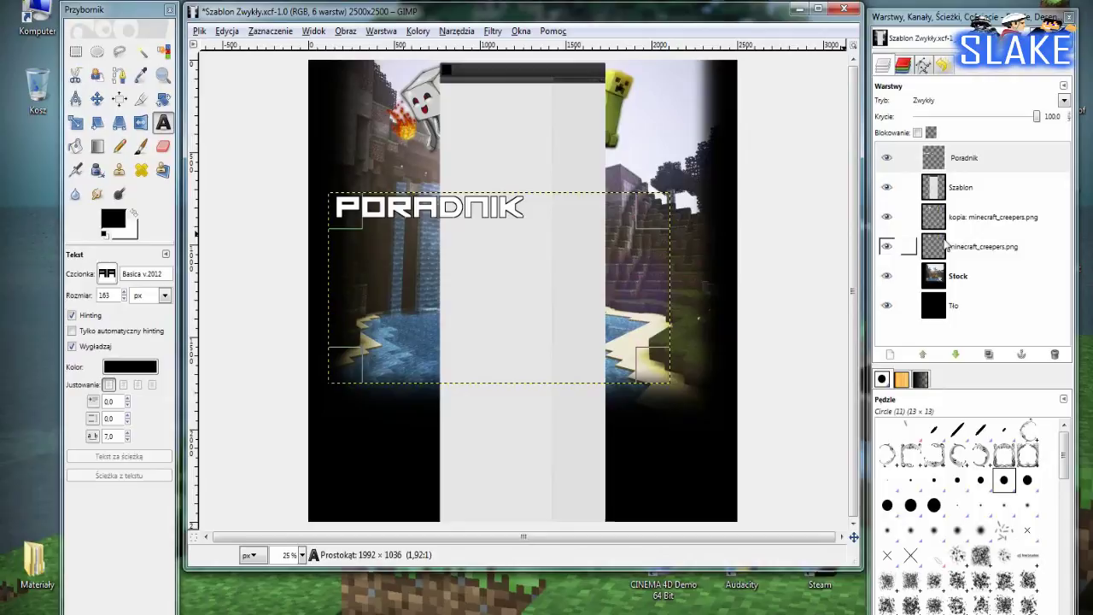
{"action": "left_click", "coordinate": [901, 158]}
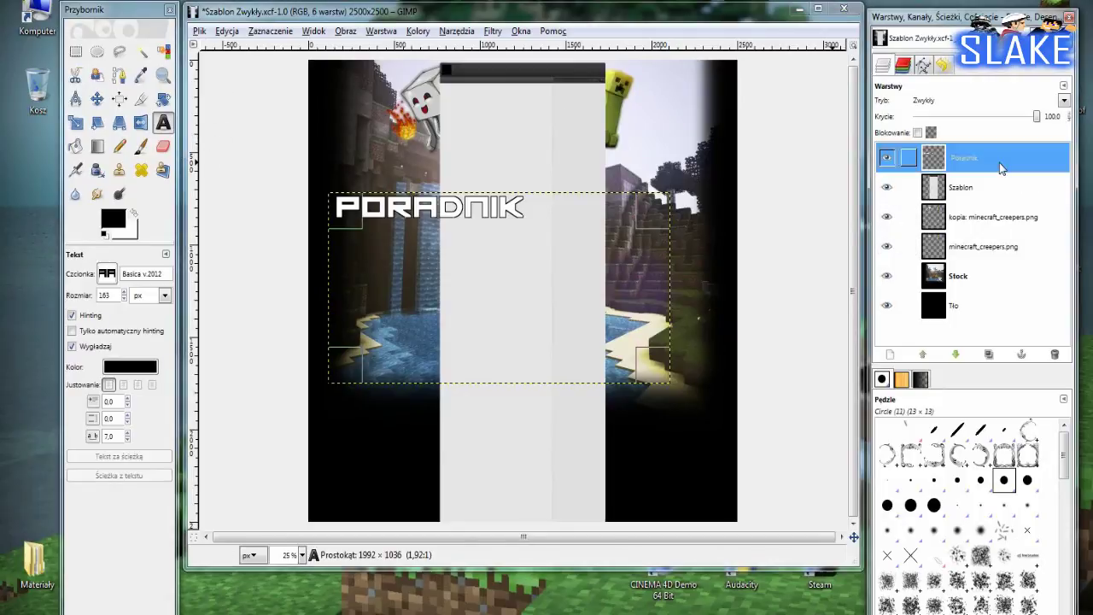
{"action": "left_click", "coordinate": [313, 31]}
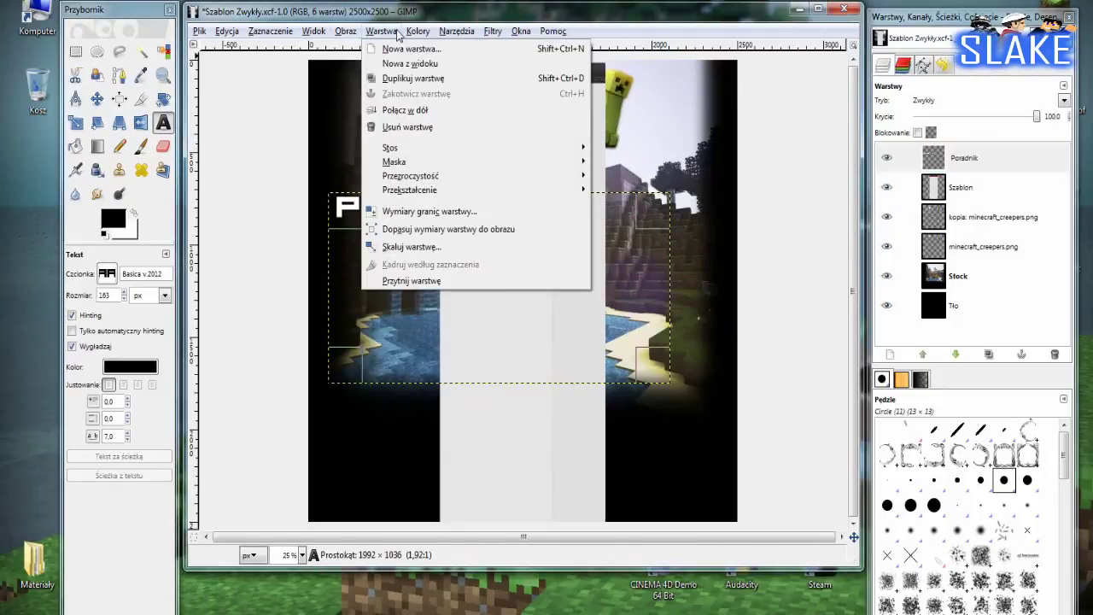
{"action": "mouse_move", "coordinate": [410, 189]}
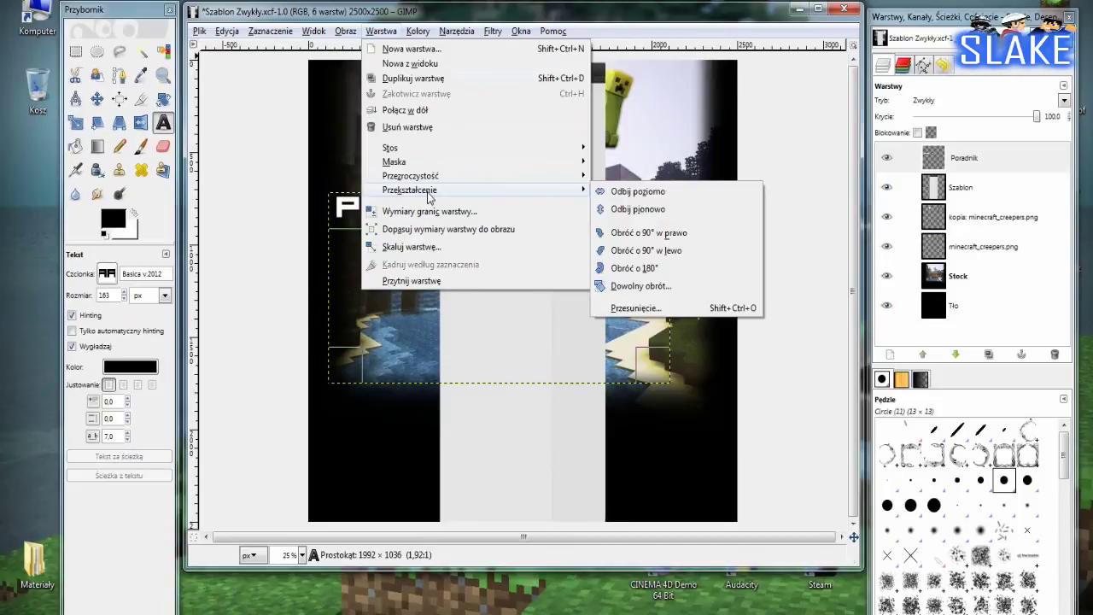
- Rotate PORADNIK 90° counter-clockwise and move it beside the grey column's left edge
{"action": "left_click", "coordinate": [655, 251]}
{"action": "key", "text": "m"}
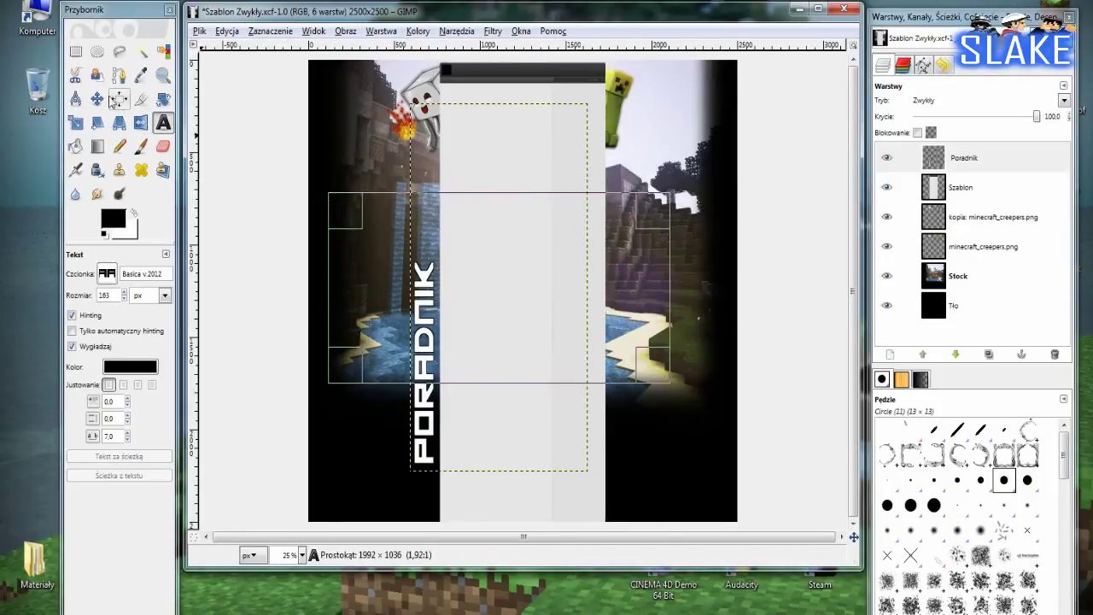
{"action": "left_click_drag", "start_coordinate": [429, 358], "coordinate": [436, 247]}
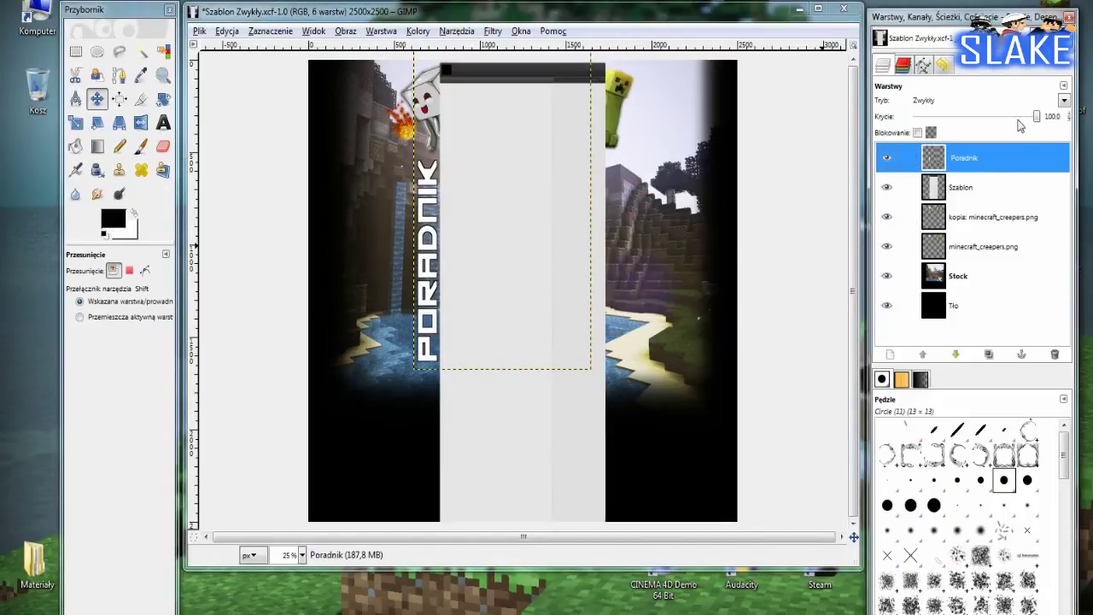
- Duplicate the title, rotate the copy 180° and place it along the grey column's right edge
{"action": "right_click", "coordinate": [993, 160]}
{"action": "left_click", "coordinate": [1022, 166]}
{"action": "right_click", "coordinate": [954, 162]}
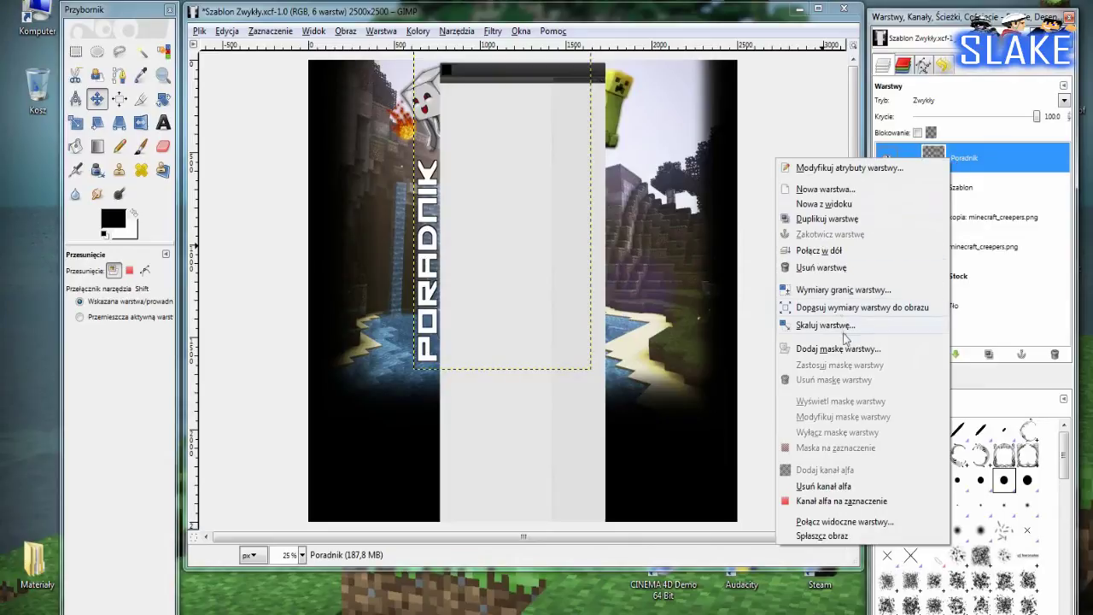
{"action": "left_click", "coordinate": [833, 218]}
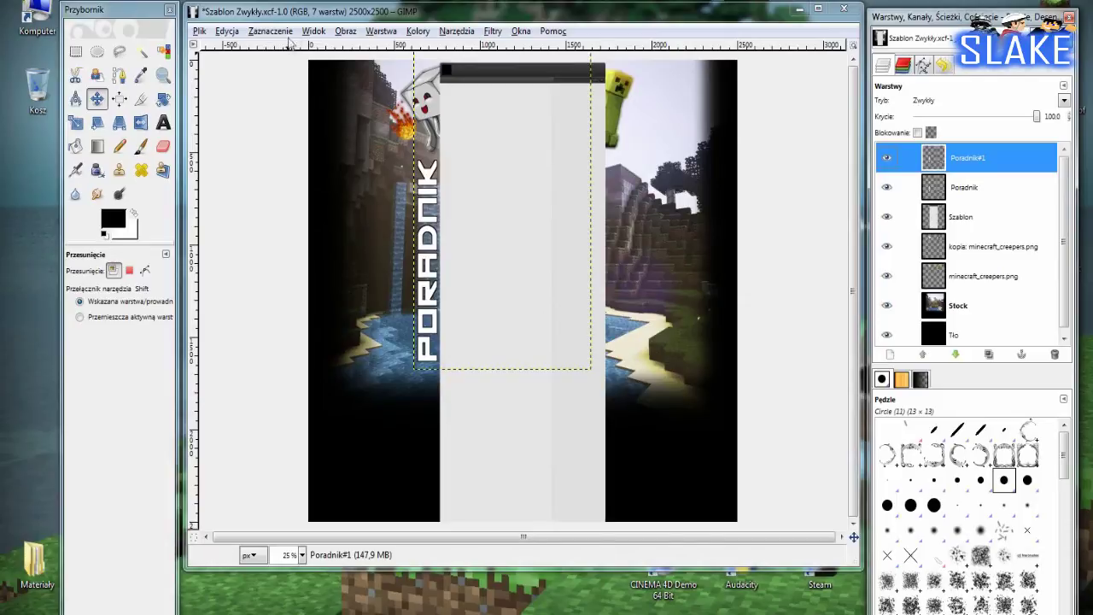
{"action": "left_click", "coordinate": [314, 31]}
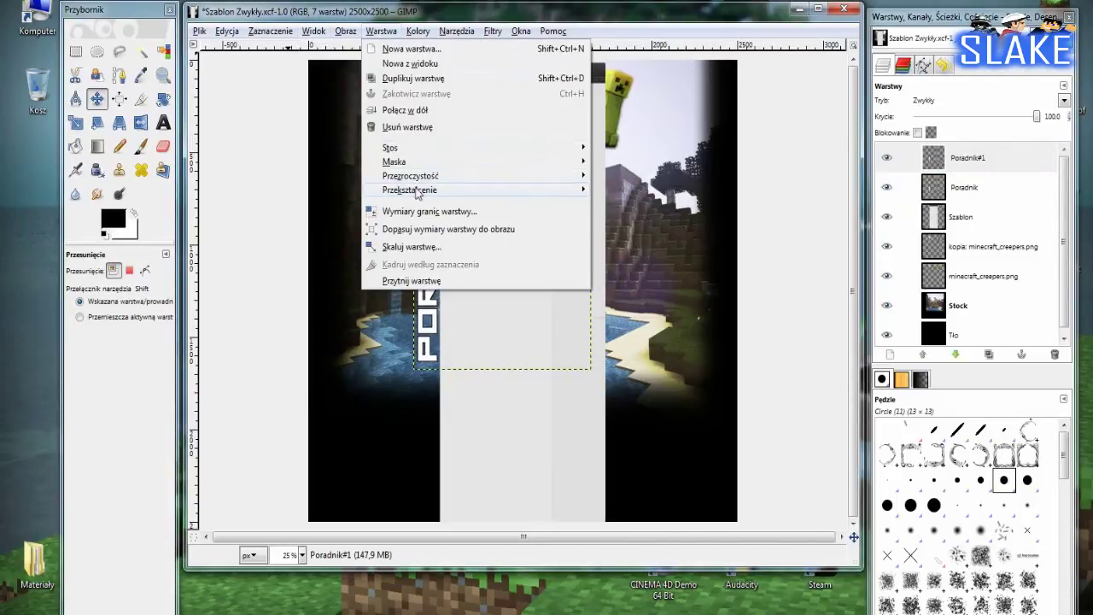
{"action": "mouse_move", "coordinate": [410, 190]}
{"action": "left_click", "coordinate": [667, 268]}
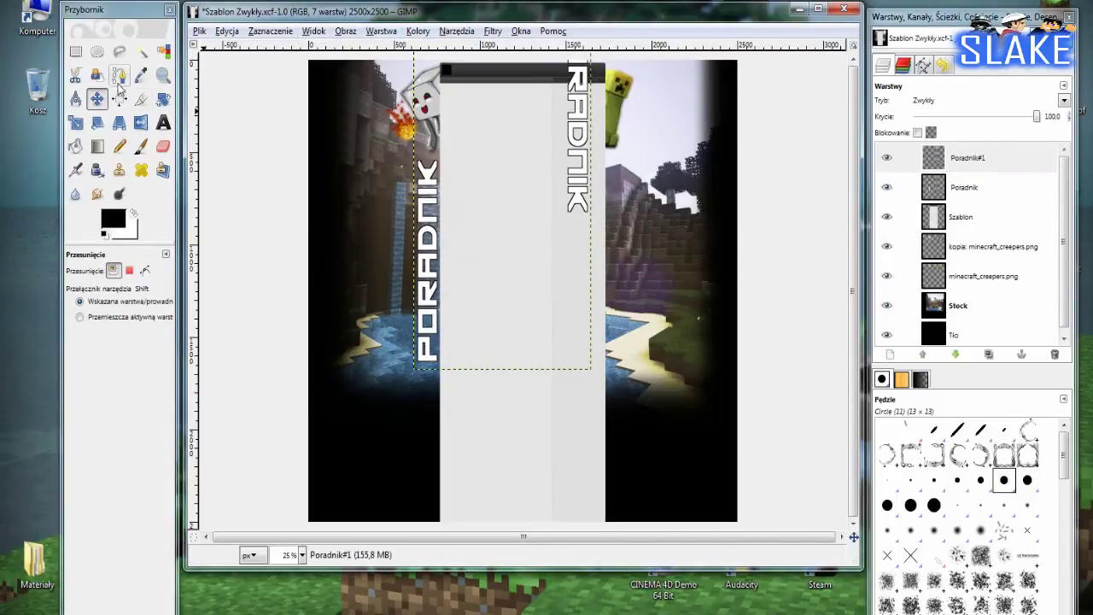
{"action": "left_click_drag", "start_coordinate": [581, 168], "coordinate": [623, 262]}
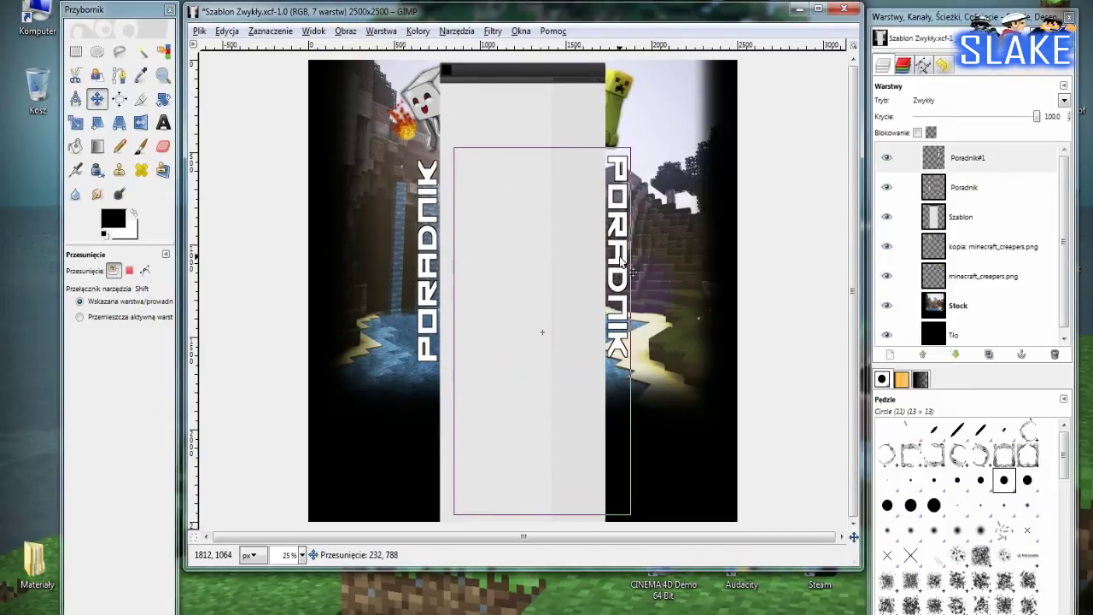
{"action": "left_click_drag", "start_coordinate": [622, 265], "coordinate": [619, 264]}
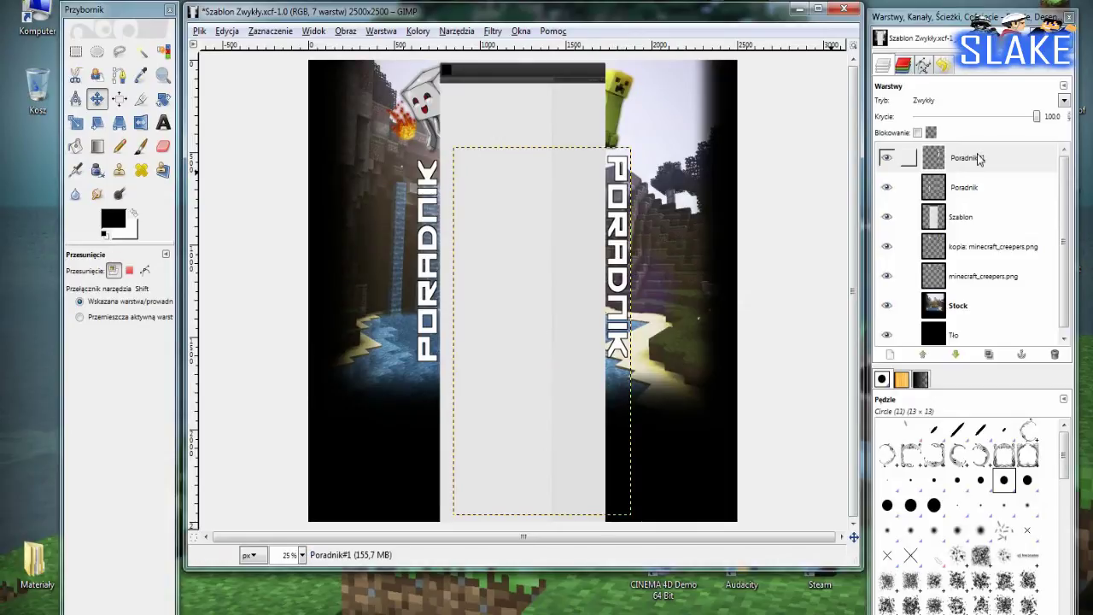
- Merge the right-side title copy down into the Poradnik layer and make it visible
{"action": "right_click", "coordinate": [1003, 170]}
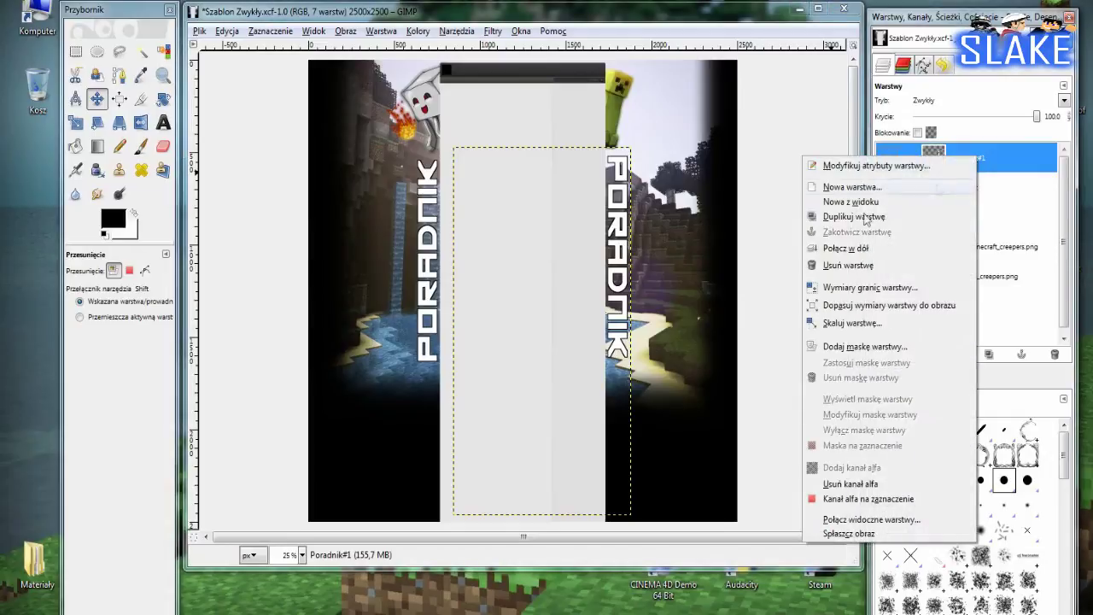
{"action": "left_click", "coordinate": [854, 248]}
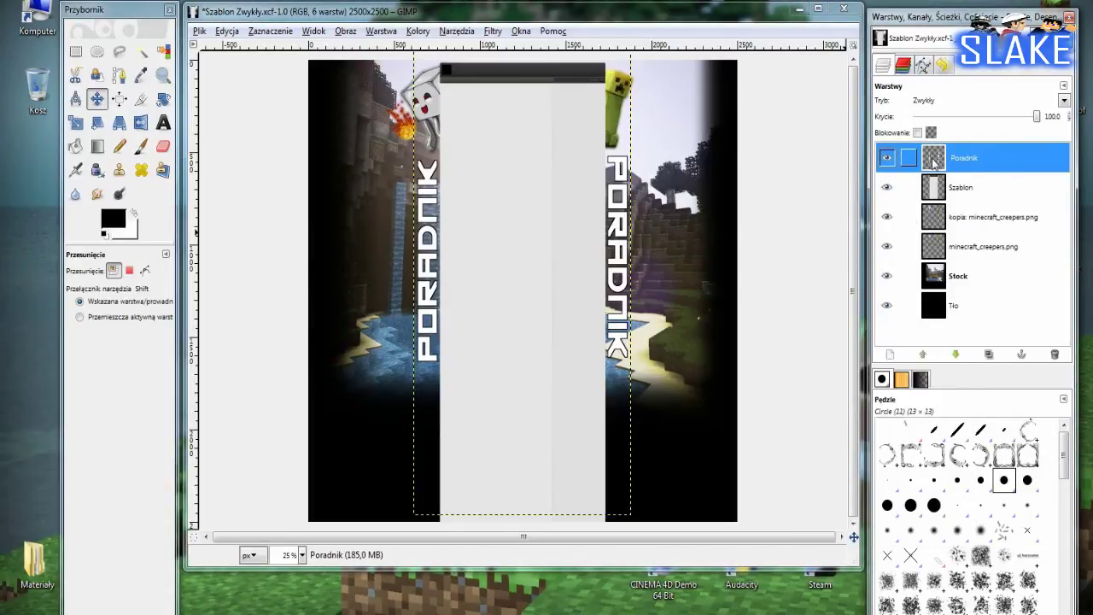
{"action": "left_click", "coordinate": [885, 159]}
- Duplicate Poradnik, hide the 'kopia: Poradnik' copy, and select the original's letters with Alpha to Selection
{"action": "right_click", "coordinate": [973, 162]}
{"action": "left_click", "coordinate": [833, 215]}
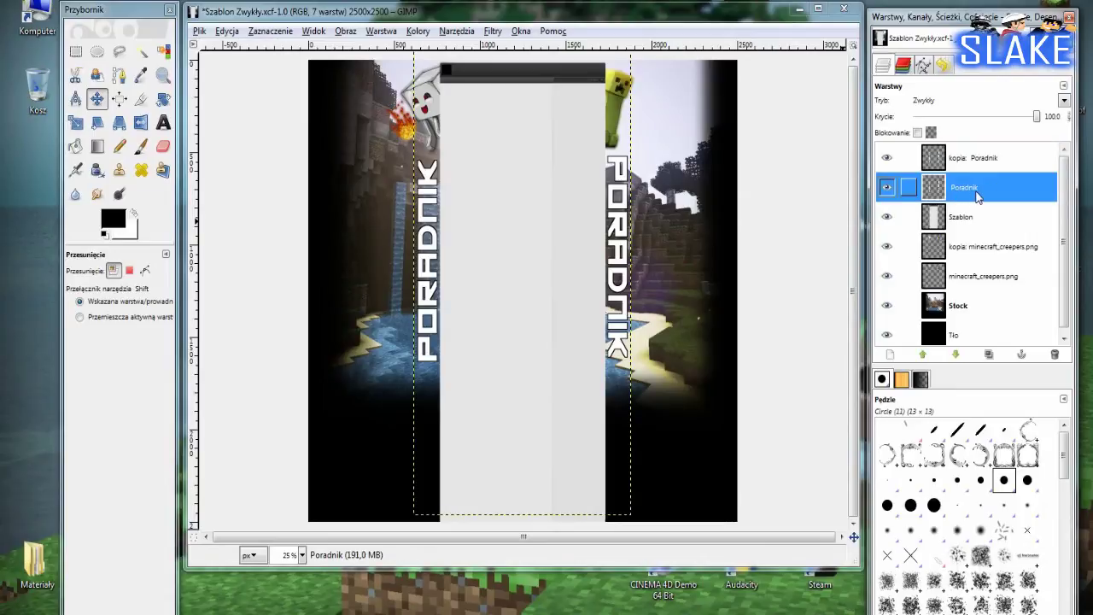
{"action": "right_click", "coordinate": [979, 197]}
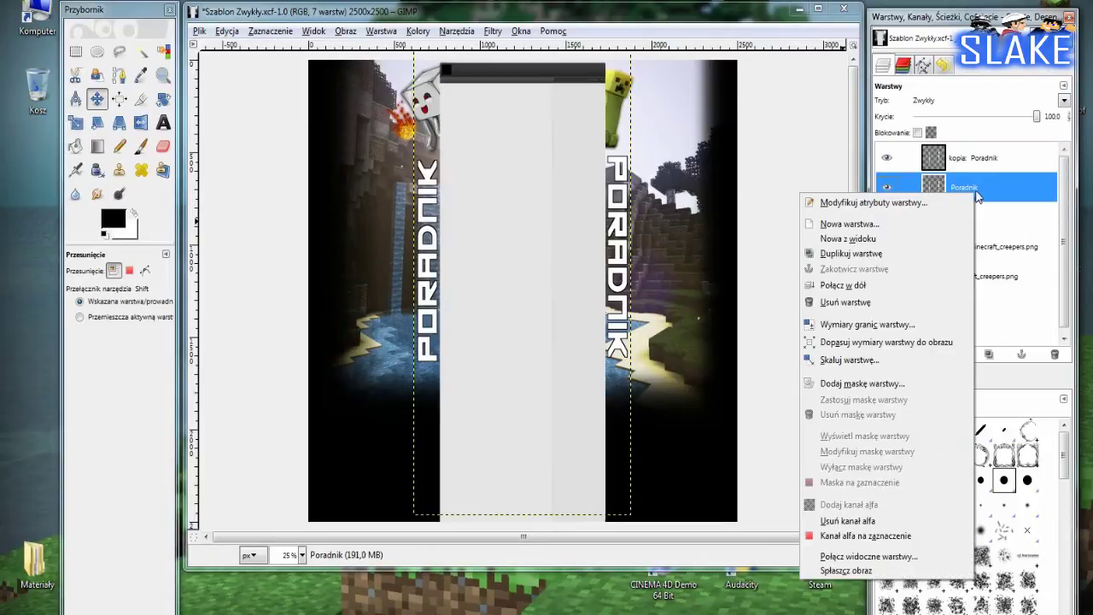
{"action": "left_click", "coordinate": [864, 536]}
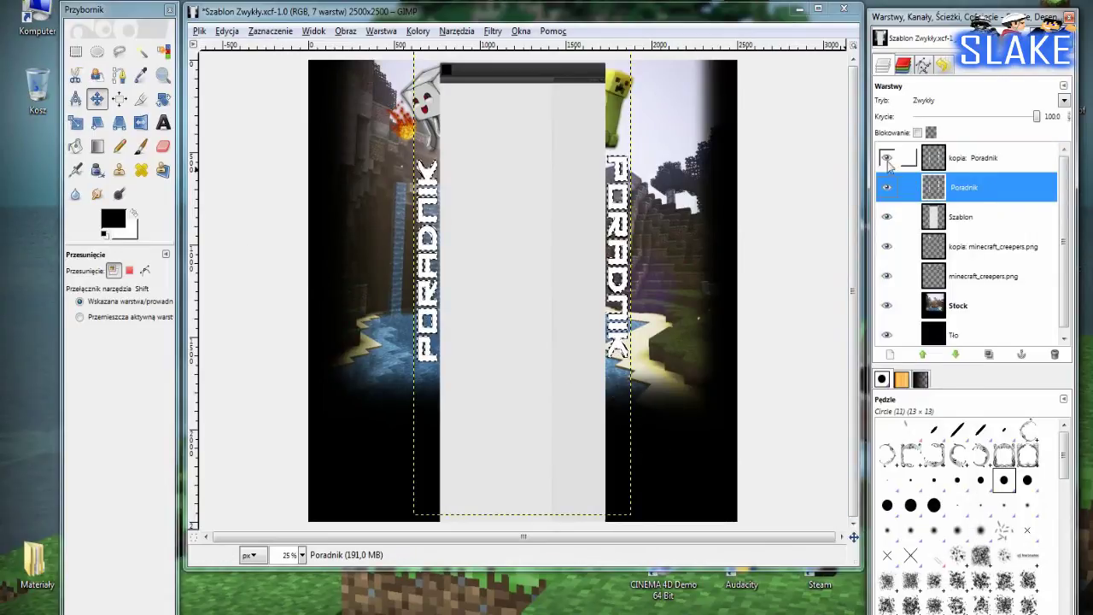
{"action": "left_click", "coordinate": [916, 161]}
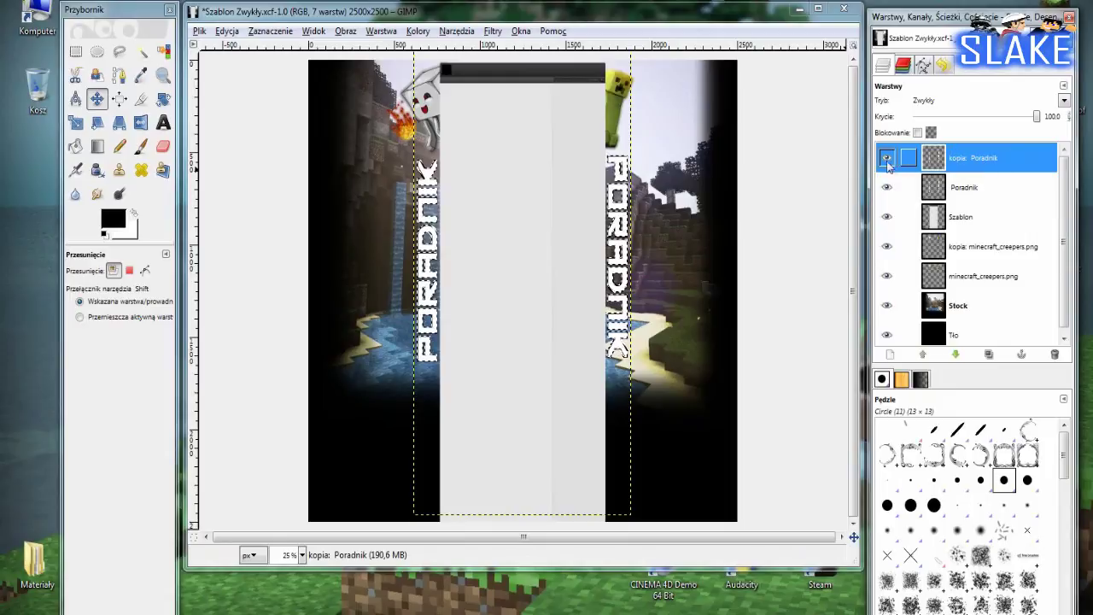
{"action": "left_click", "coordinate": [888, 162]}
{"action": "left_click", "coordinate": [969, 187]}
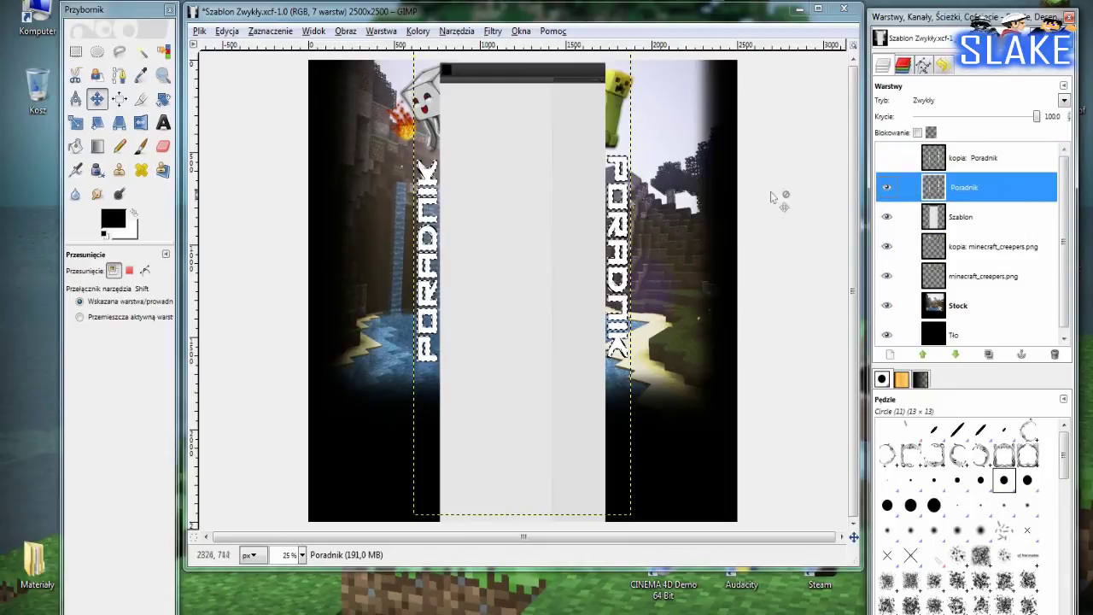
- Bucket-fill the PORADNIK letters with blue foreground colour 0b43c1
{"action": "left_click", "coordinate": [141, 146]}
{"action": "left_click", "coordinate": [75, 146]}
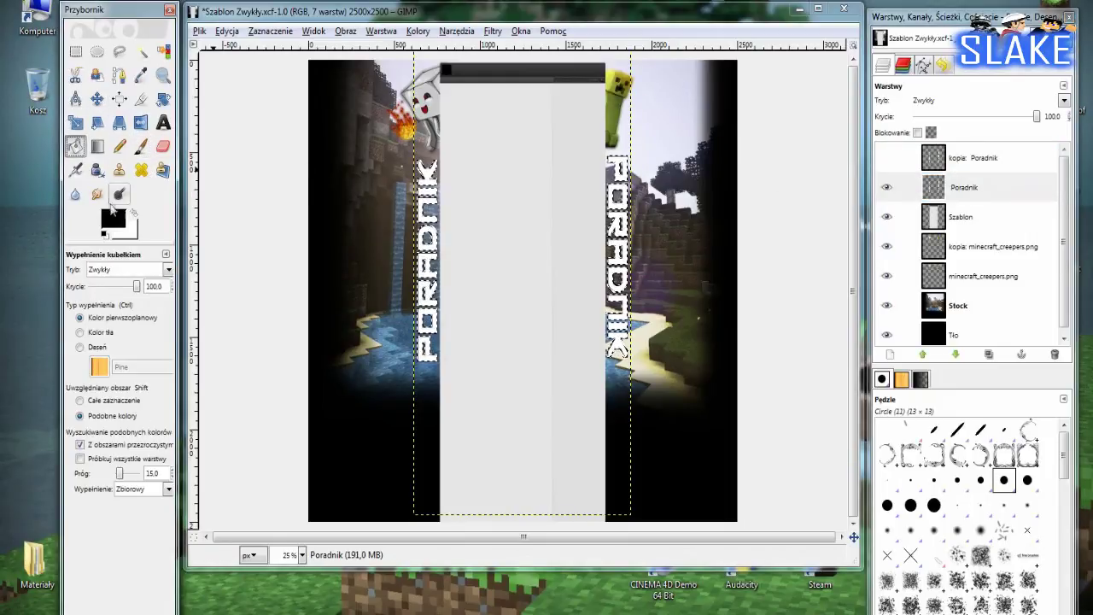
{"action": "left_click", "coordinate": [113, 219]}
{"action": "left_click", "coordinate": [258, 177]}
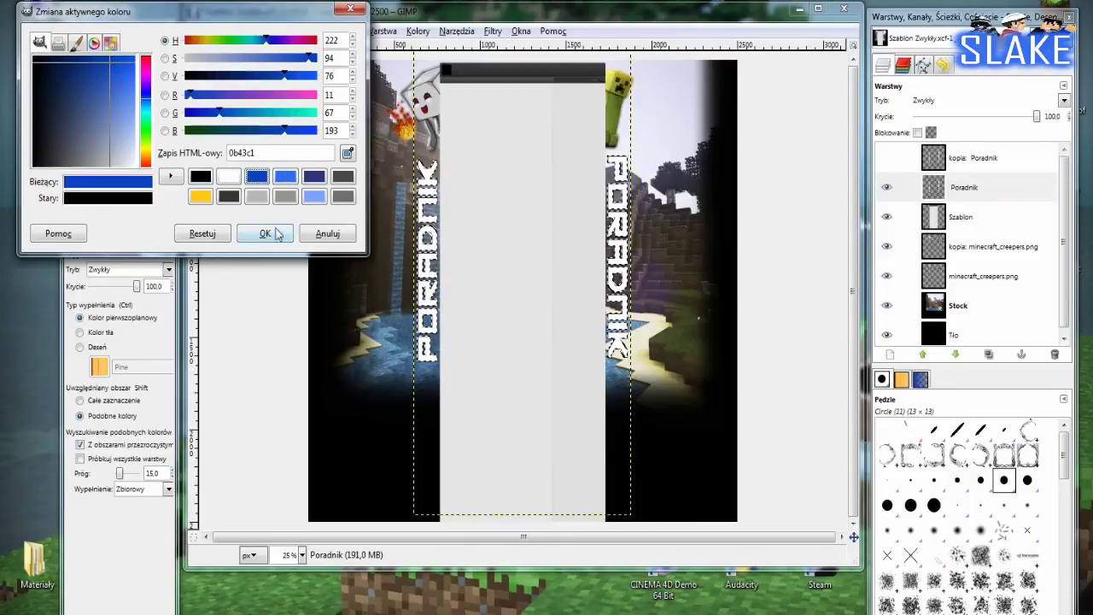
{"action": "left_click", "coordinate": [264, 233]}
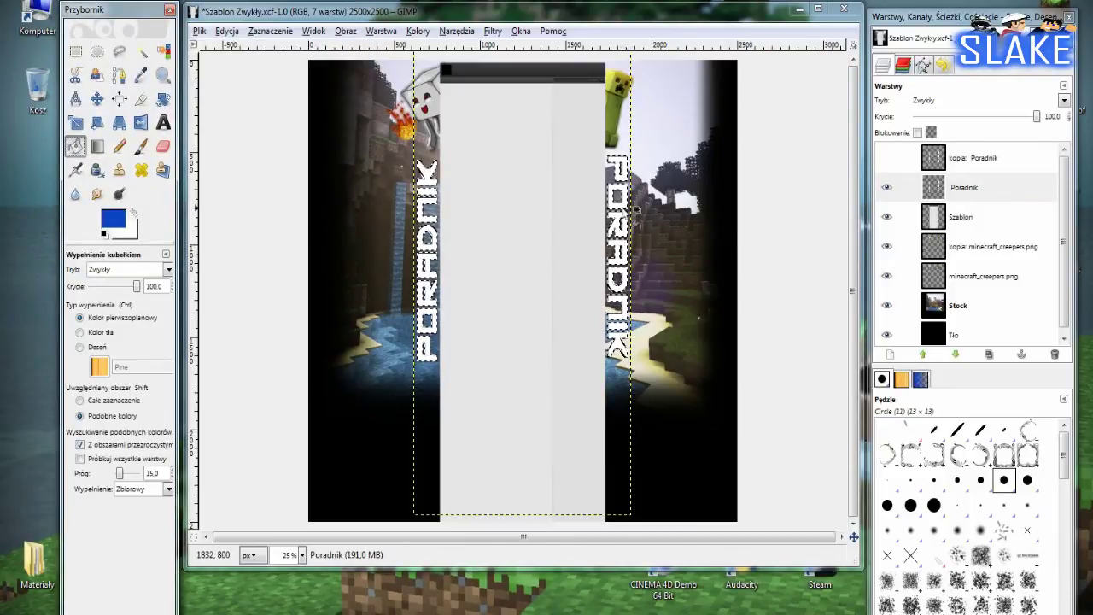
{"action": "left_click", "coordinate": [617, 196]}
{"action": "left_click", "coordinate": [617, 167]}
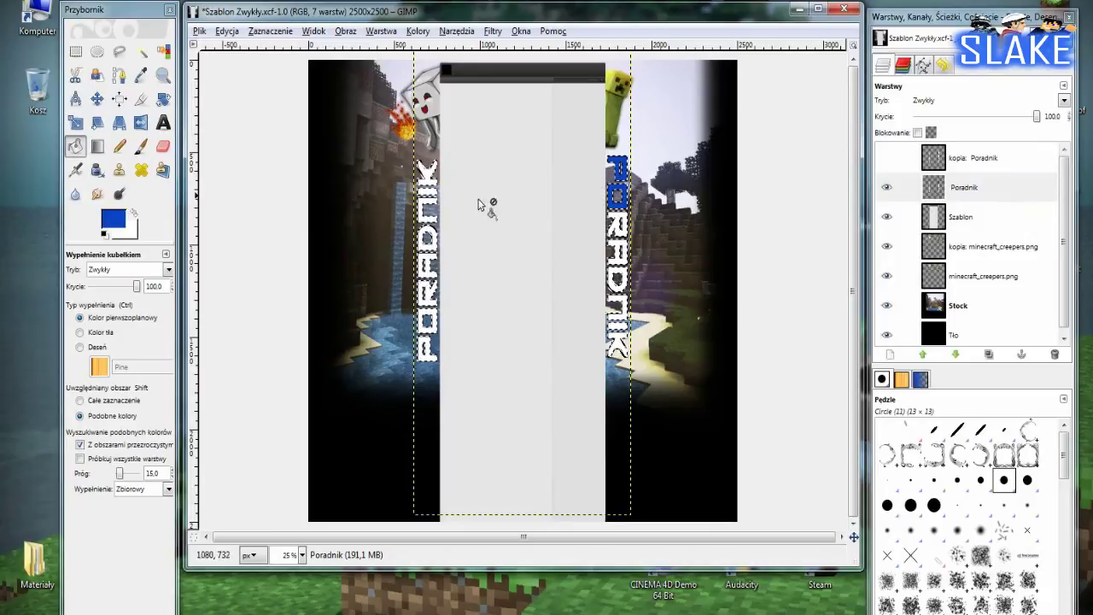
{"action": "left_click", "coordinate": [418, 205]}
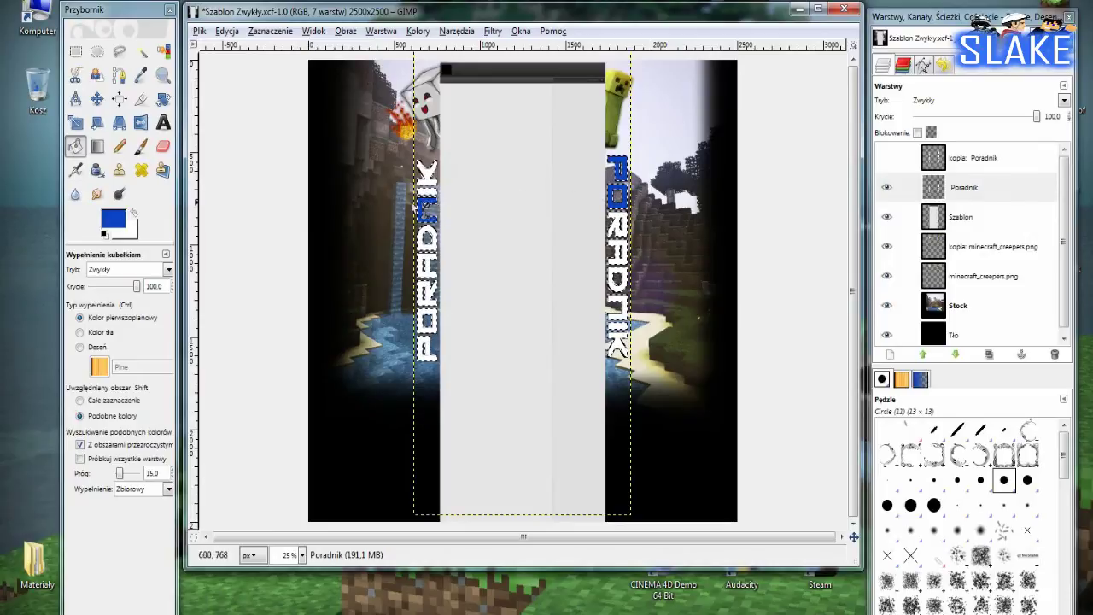
- Paint over both PORADNIK titles with a scale-10 blue brush, then clear the selection
{"action": "left_click", "coordinate": [141, 146]}
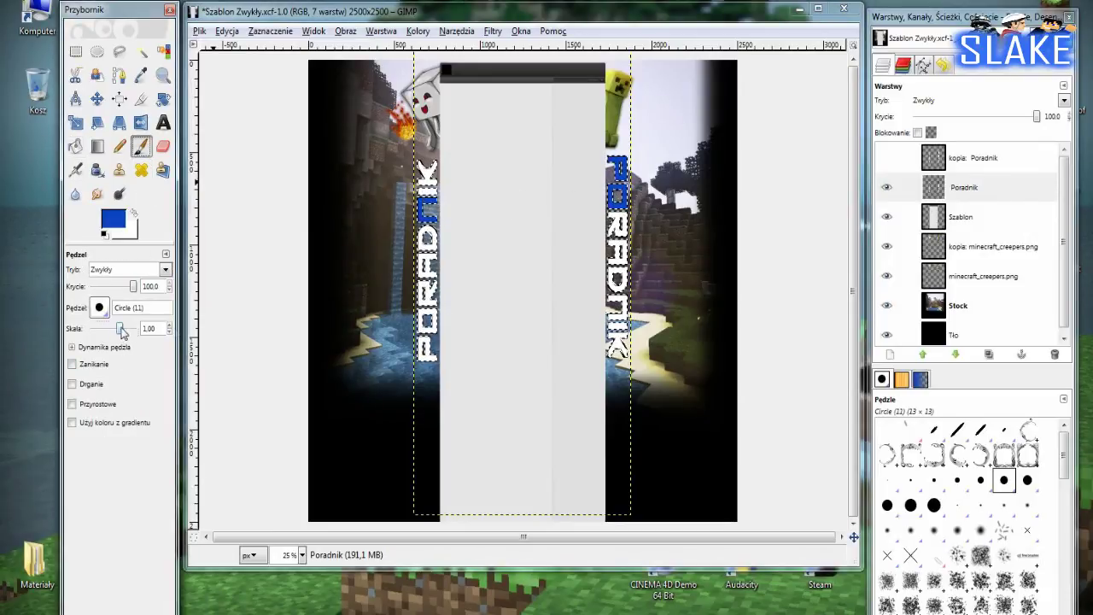
{"action": "left_click_drag", "start_coordinate": [120, 328], "coordinate": [141, 328]}
{"action": "left_click_drag", "start_coordinate": [427, 209], "coordinate": [427, 358]}
{"action": "left_click_drag", "start_coordinate": [427, 195], "coordinate": [427, 161]}
{"action": "left_click_drag", "start_coordinate": [616, 205], "coordinate": [616, 358]}
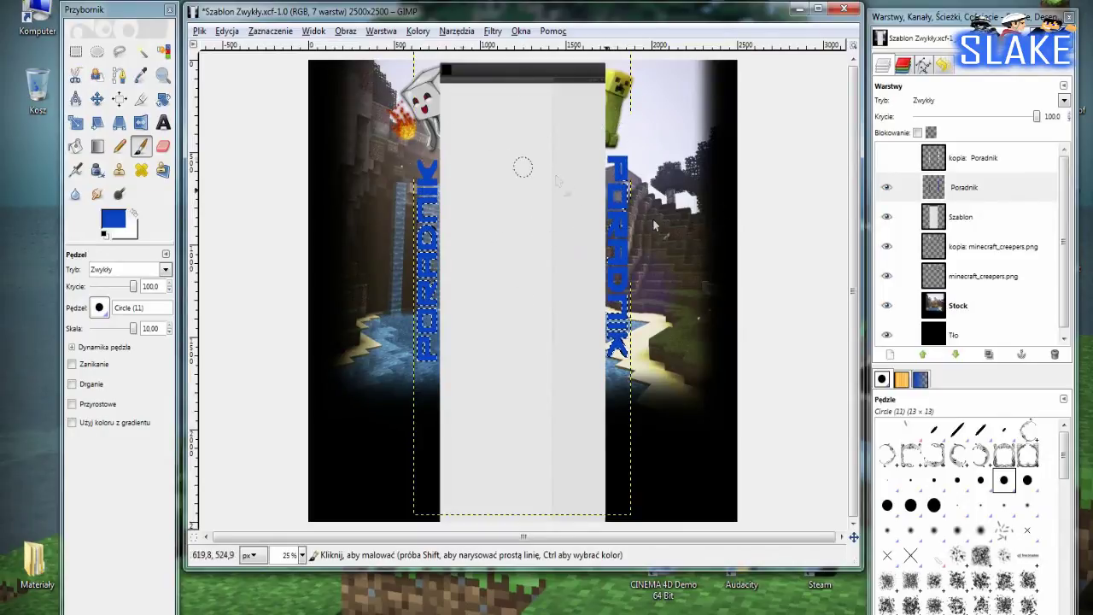
{"action": "left_click", "coordinate": [270, 30]}
{"action": "left_click", "coordinate": [282, 66]}
- Show the white 'kopia: Poradnik' copy and resize the blue Poradnik layer to the image size
{"action": "left_click", "coordinate": [886, 157]}
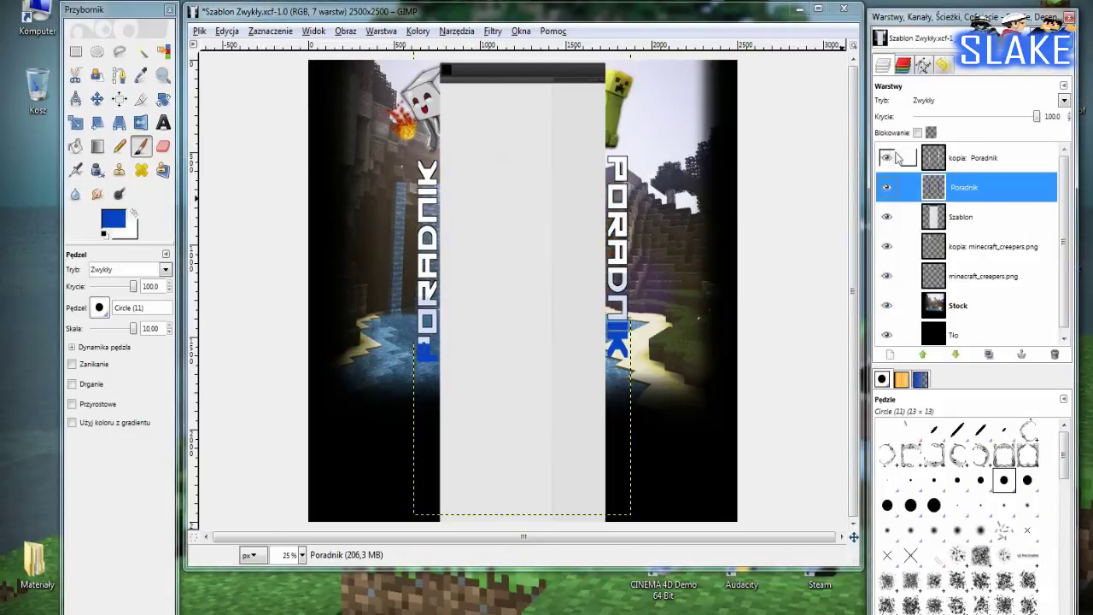
{"action": "left_click", "coordinate": [933, 159]}
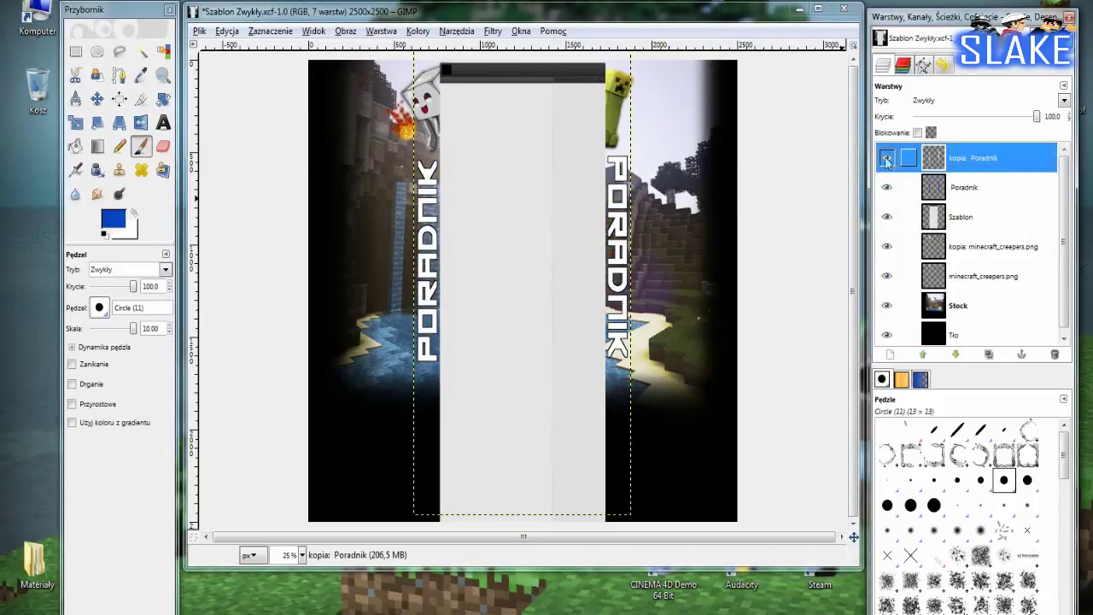
{"action": "left_click", "coordinate": [904, 190]}
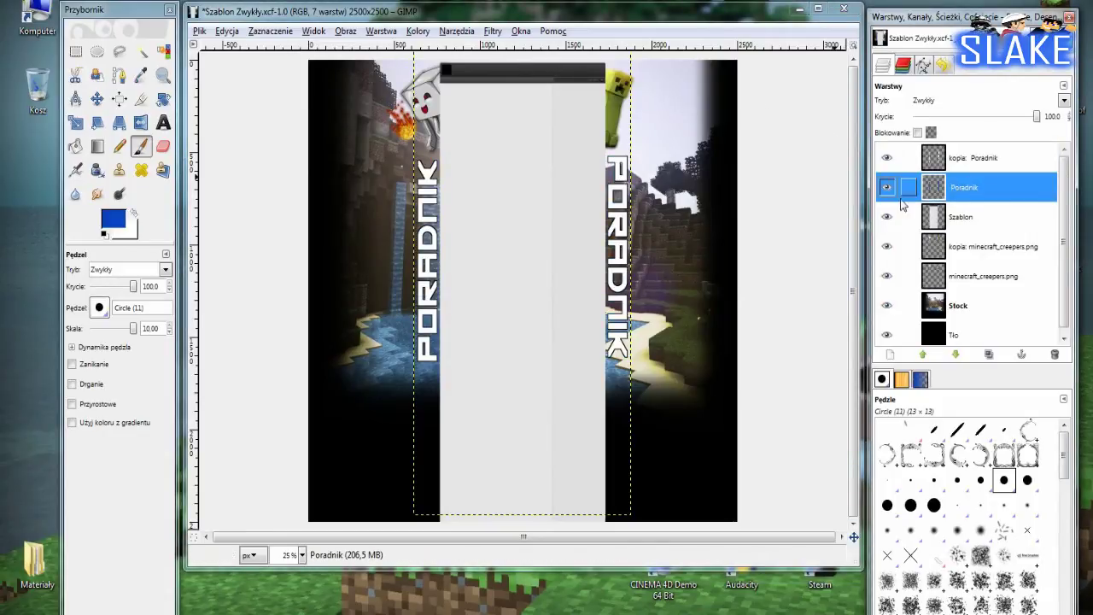
{"action": "right_click", "coordinate": [983, 192]}
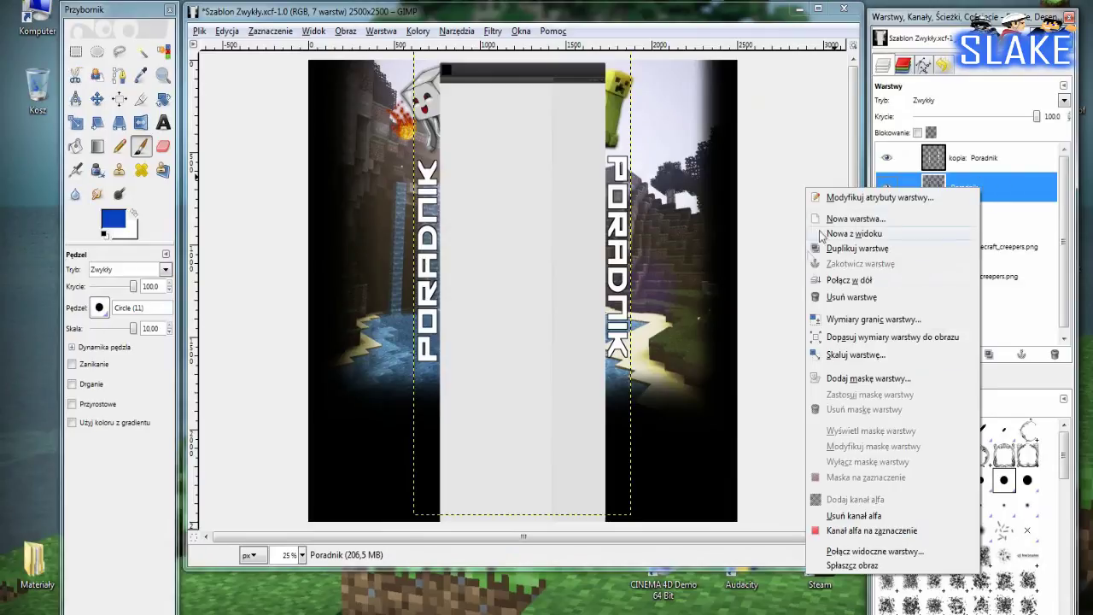
{"action": "left_click", "coordinate": [982, 195]}
{"action": "right_click", "coordinate": [959, 197]}
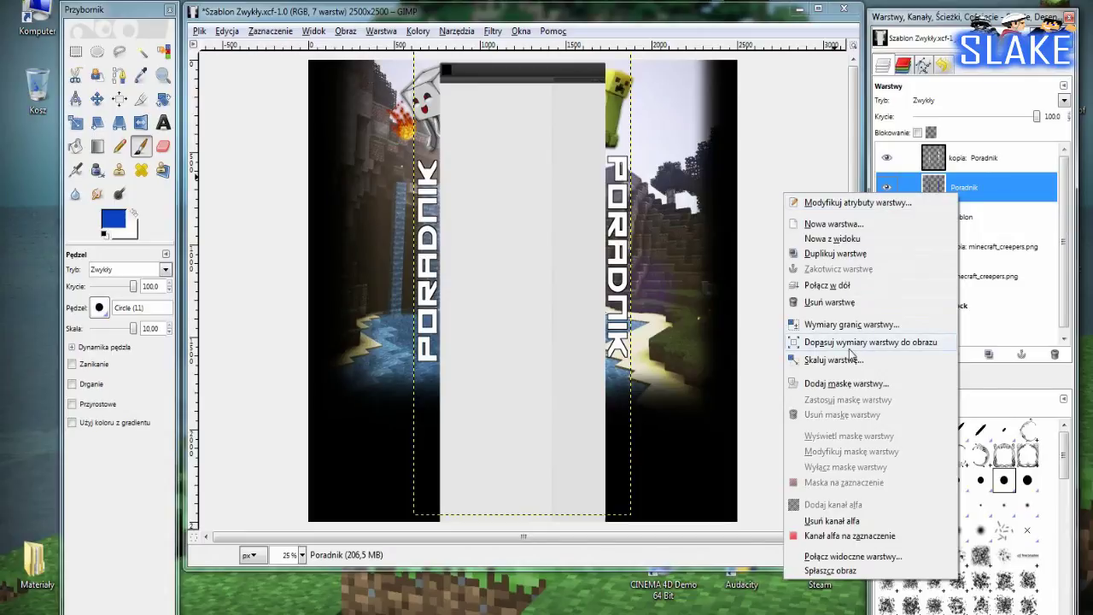
{"action": "left_click", "coordinate": [866, 343]}
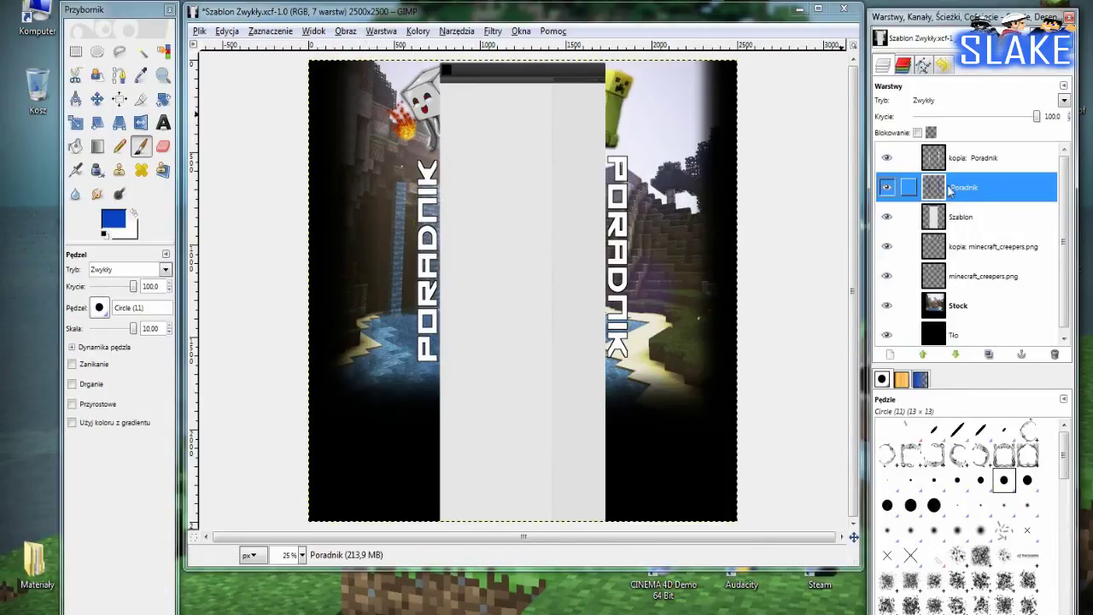
- Apply a 25 px Gaussian blur to the blue Poradnik layer
{"action": "left_click", "coordinate": [493, 31]}
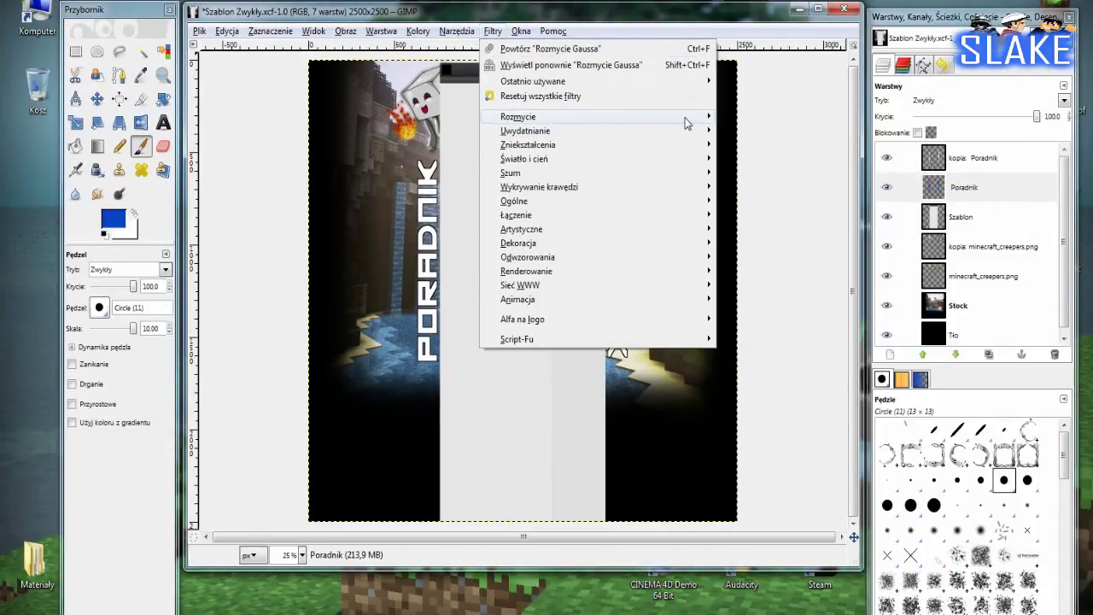
{"action": "mouse_move", "coordinate": [598, 117]}
{"action": "left_click", "coordinate": [769, 145]}
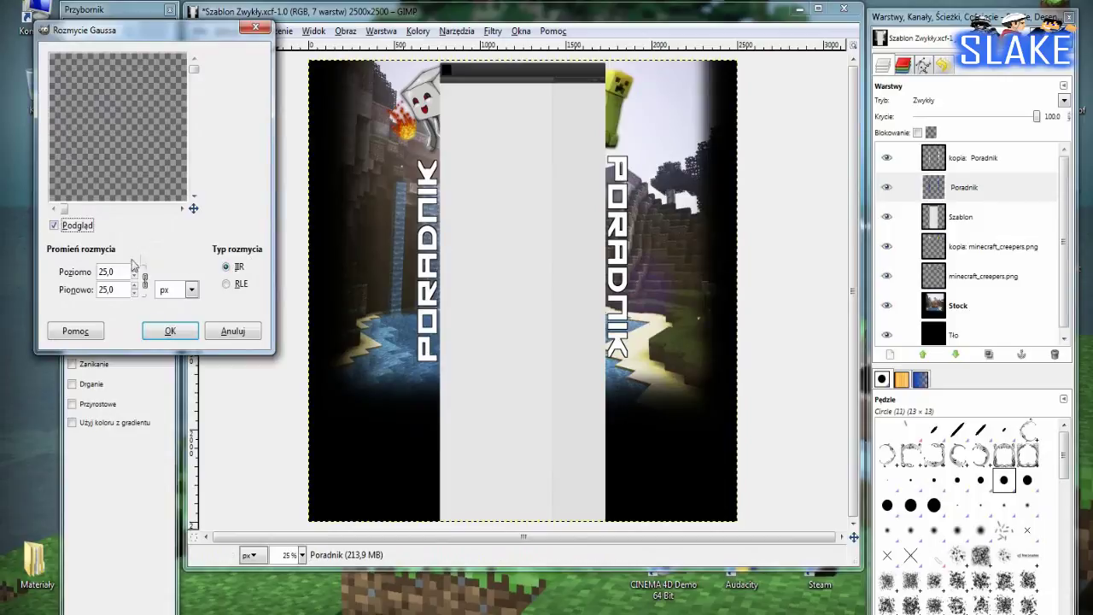
{"action": "left_click", "coordinate": [167, 338]}
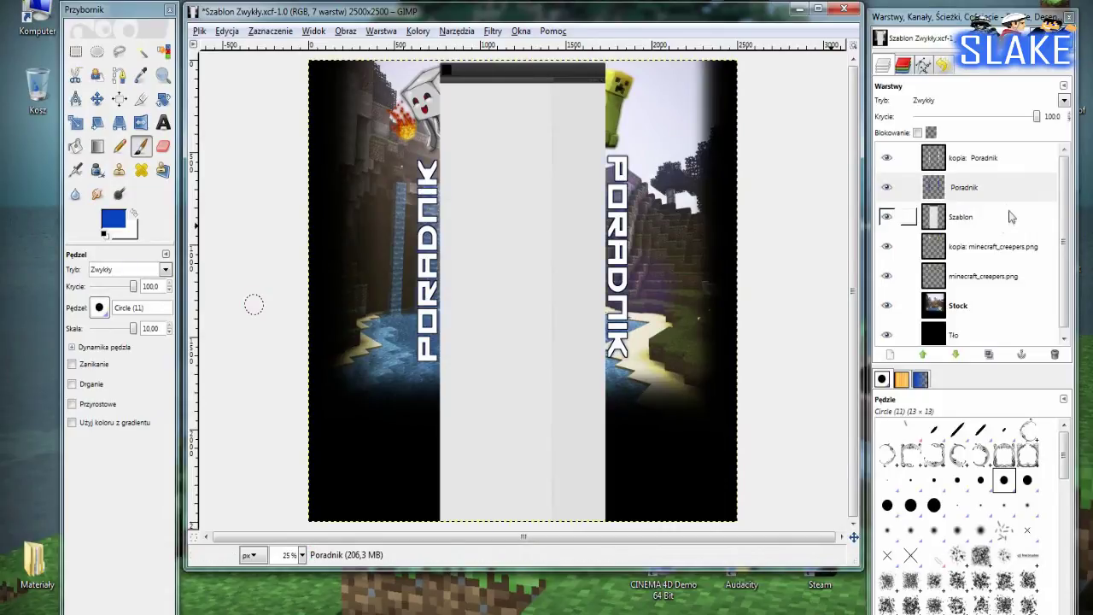
- Duplicate the blurred Poradnik layer twice and merge the copies down to strengthen the glow
{"action": "left_click", "coordinate": [963, 187]}
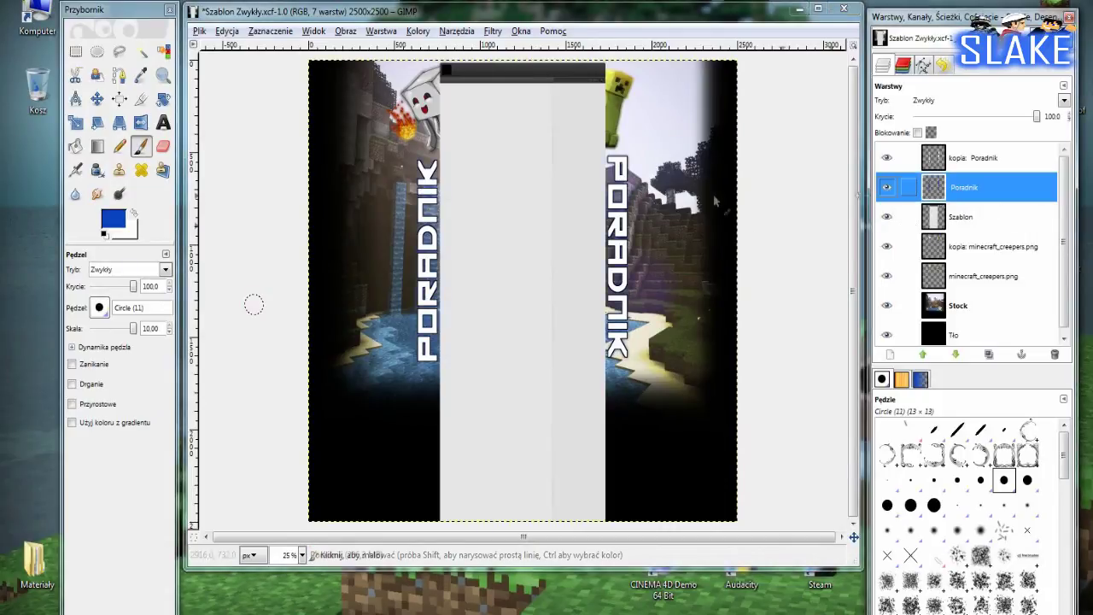
{"action": "right_click", "coordinate": [948, 196]}
{"action": "left_click", "coordinate": [816, 254]}
{"action": "right_click", "coordinate": [969, 191]}
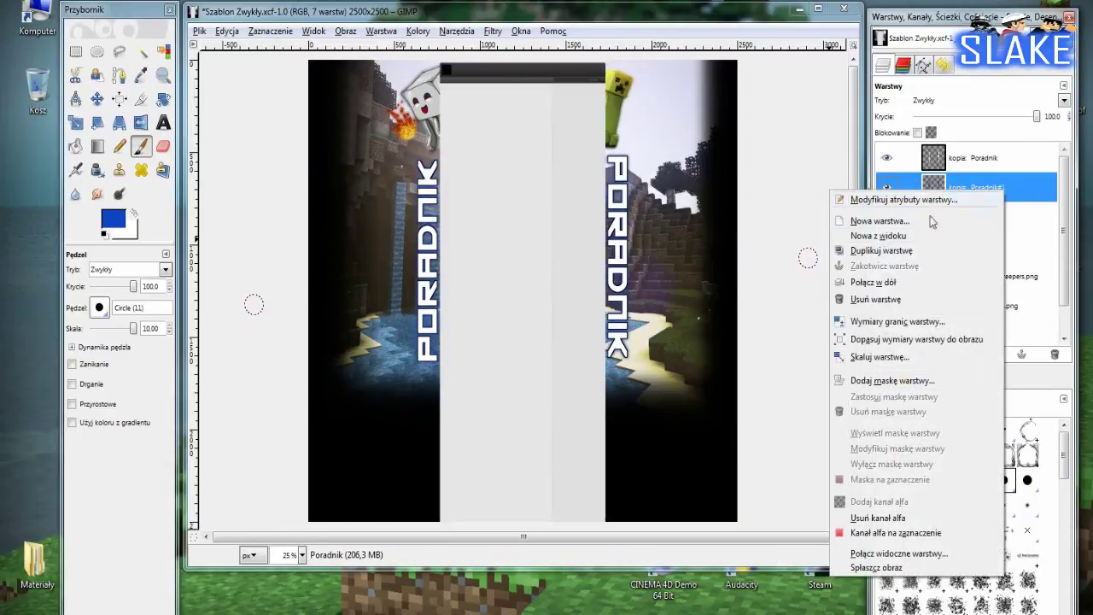
{"action": "left_click", "coordinate": [859, 250]}
{"action": "right_click", "coordinate": [973, 196]}
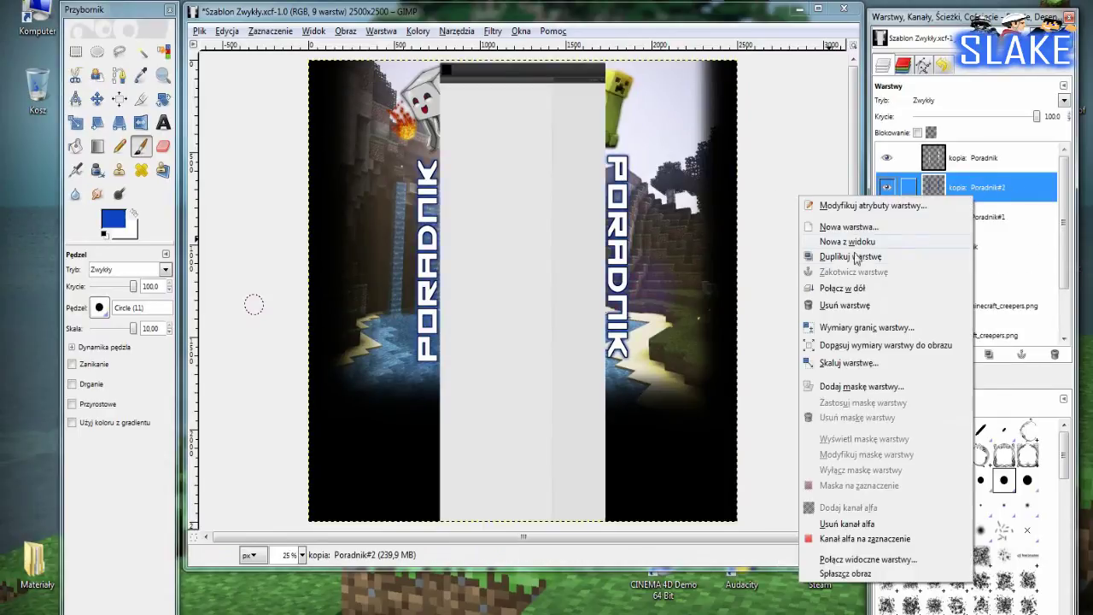
{"action": "left_click", "coordinate": [837, 285]}
{"action": "right_click", "coordinate": [964, 192]}
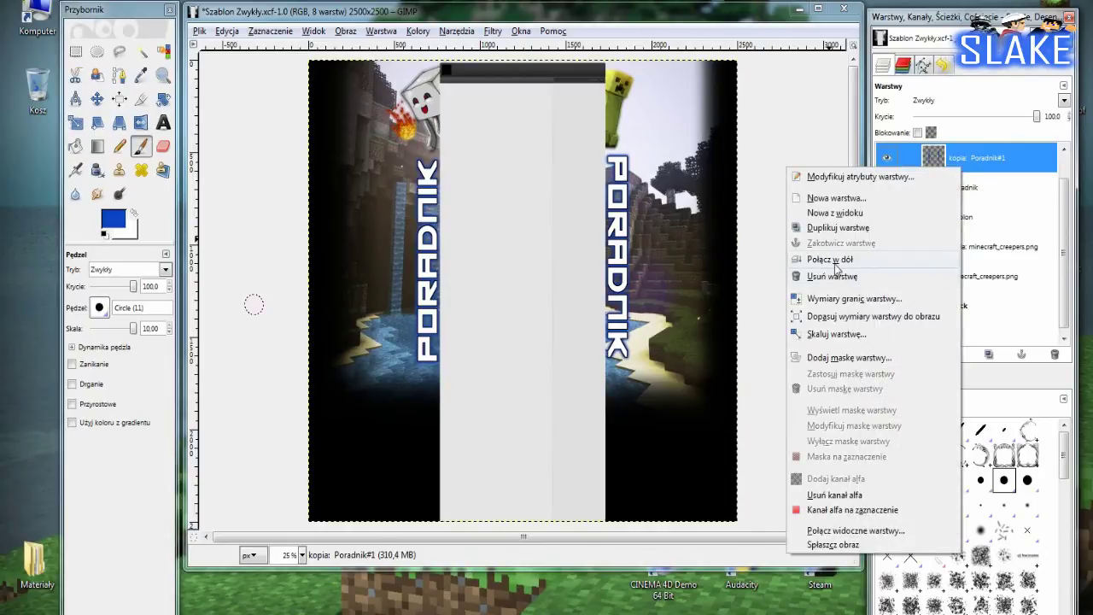
{"action": "left_click", "coordinate": [837, 260]}
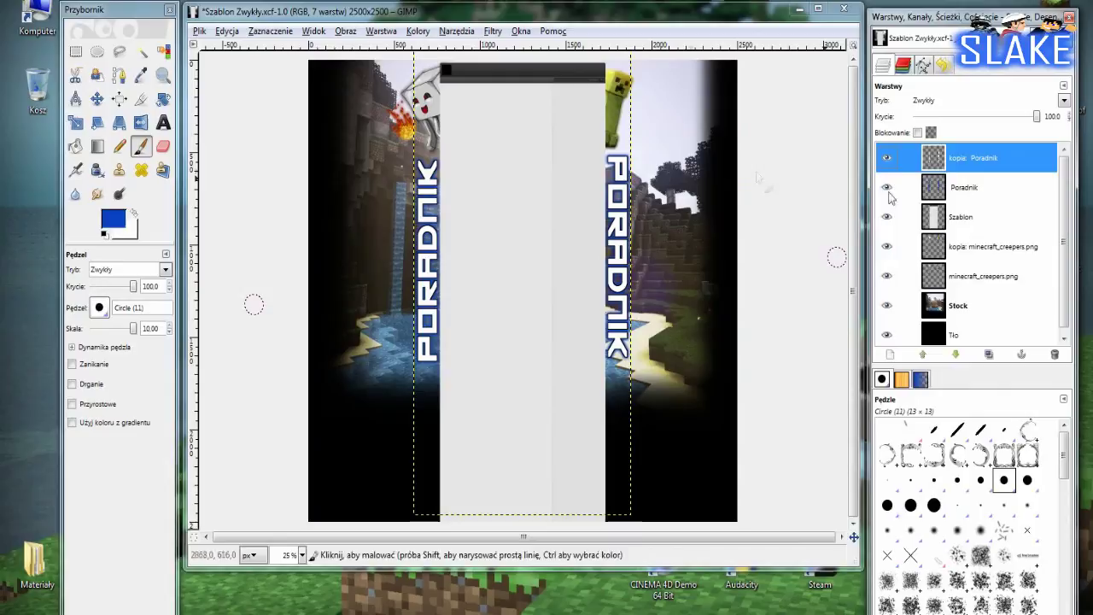
- Merge the white 'kopia: Poradnik' letters into the glow layer and move the titles down about 60 px
{"action": "right_click", "coordinate": [888, 161]}
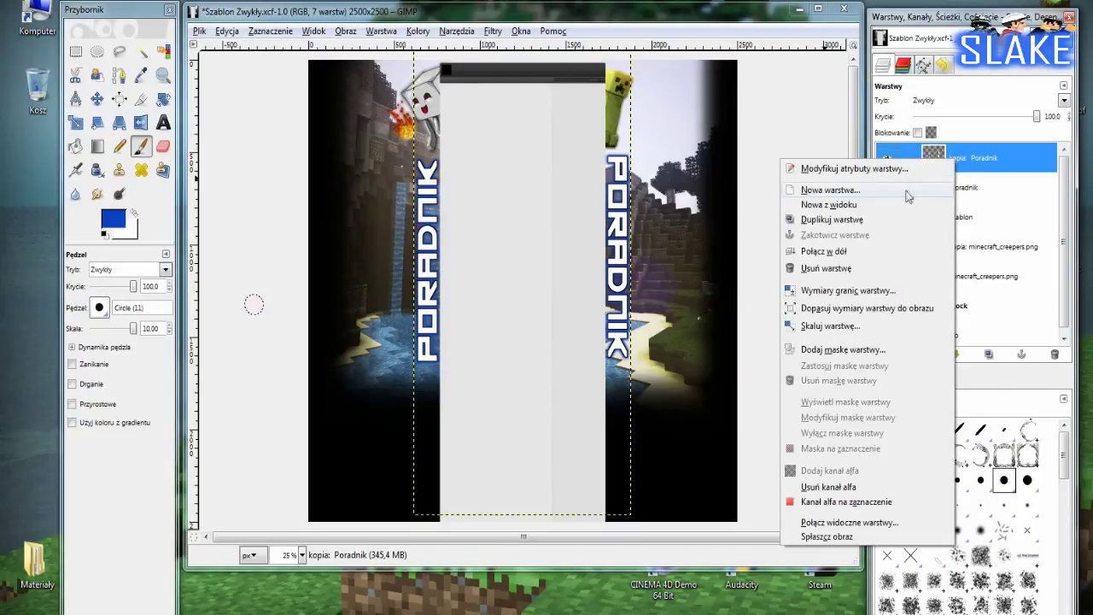
{"action": "left_click", "coordinate": [822, 254]}
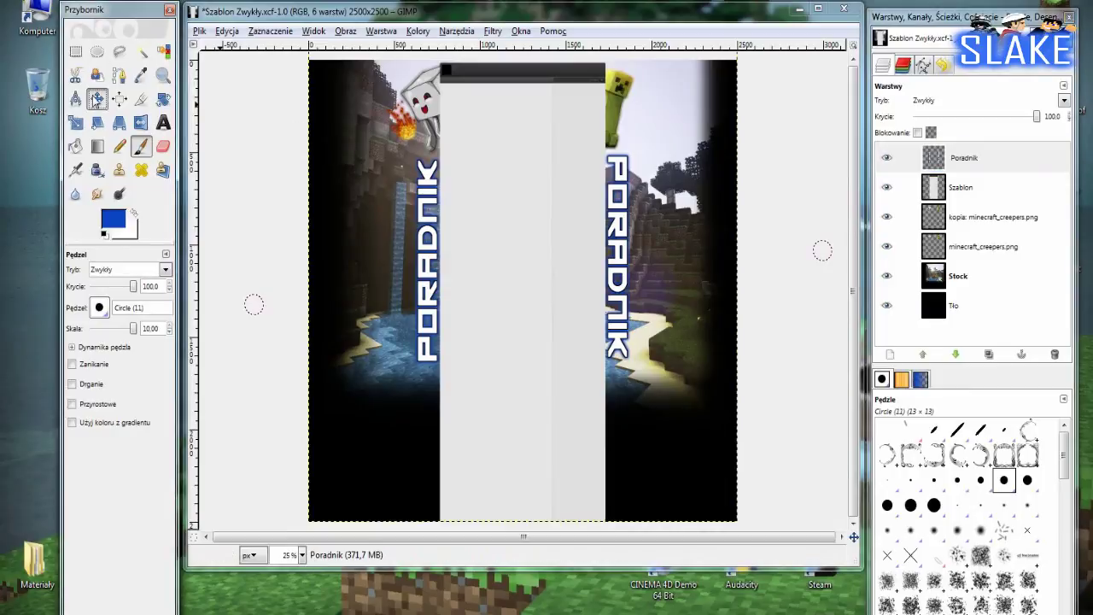
{"action": "left_click", "coordinate": [96, 99]}
{"action": "left_click_drag", "start_coordinate": [443, 247], "coordinate": [443, 257]}
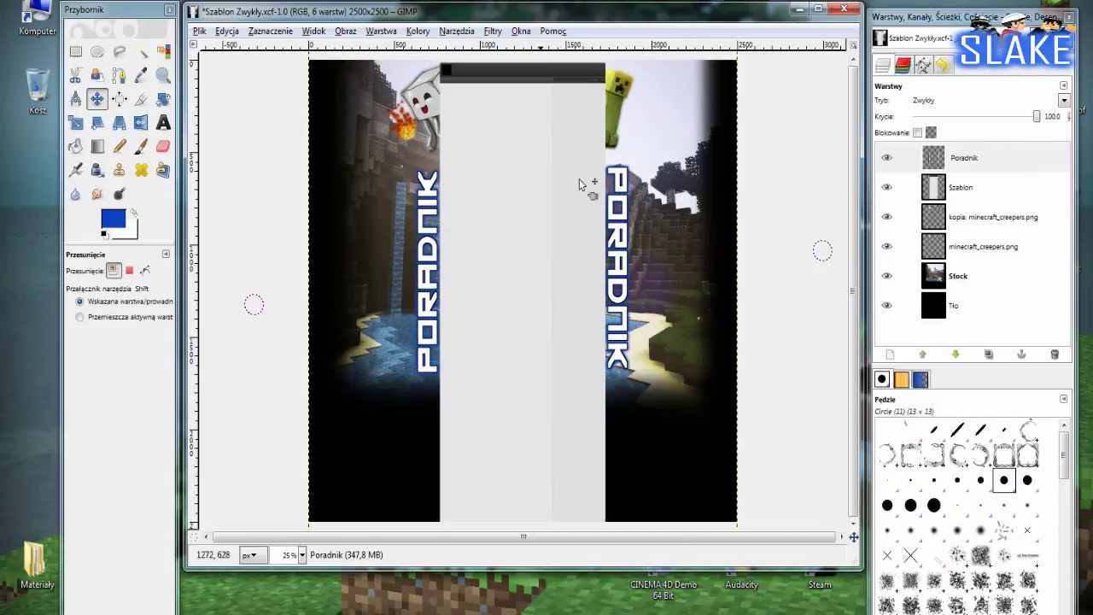
- Zoom in and add a text layer on the light panel with the YouTube channel URL
{"action": "scroll", "coordinate": [530, 162], "scroll_direction": "up", "scroll_amount": 1}
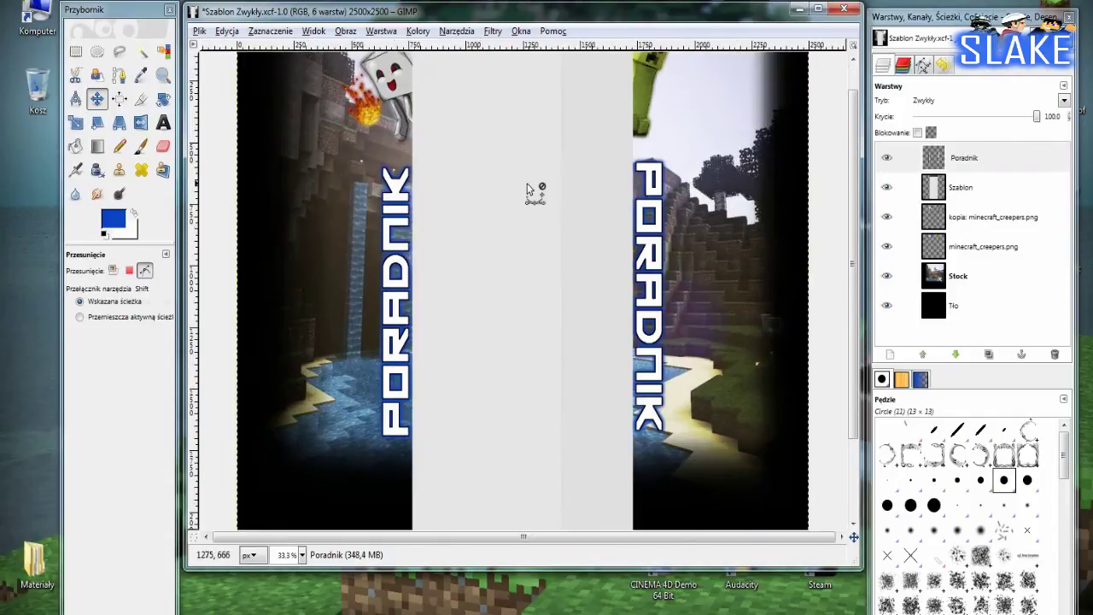
{"action": "scroll", "coordinate": [516, 188], "scroll_direction": "up", "scroll_amount": 1}
{"action": "scroll", "coordinate": [515, 190], "scroll_direction": "up", "scroll_amount": 2}
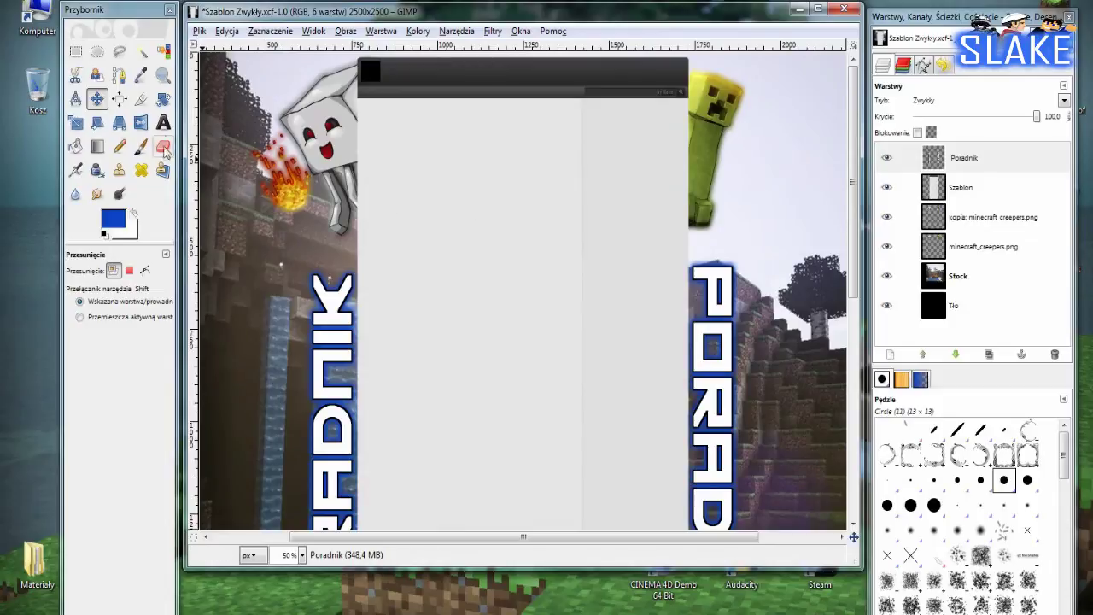
{"action": "key", "text": "t"}
{"action": "left_click", "coordinate": [454, 188]}
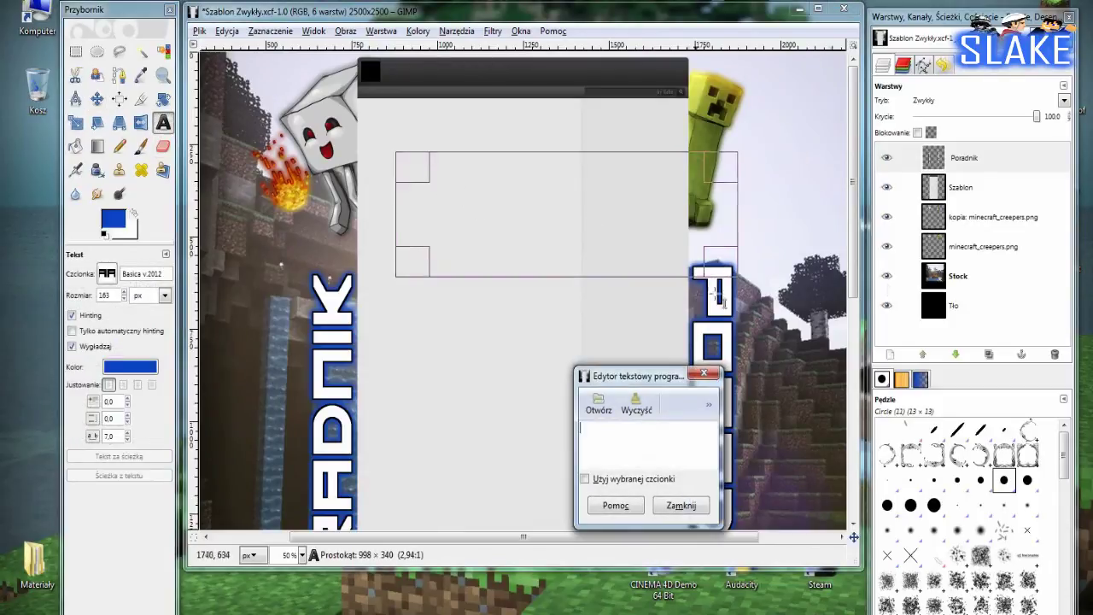
{"action": "type", "text": "http:"}
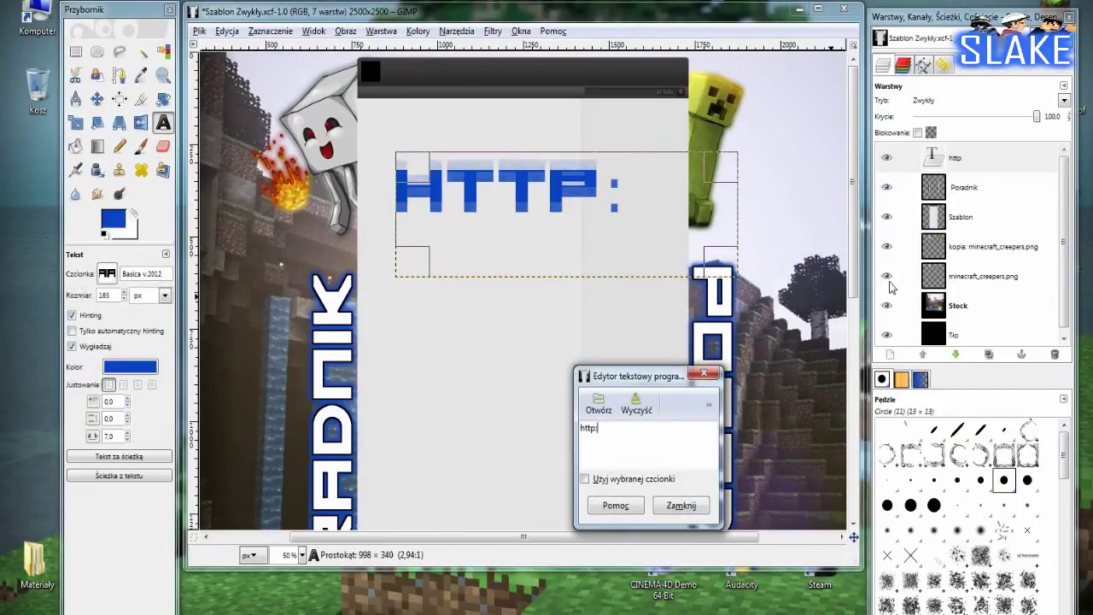
{"action": "type", "text": "//www"}
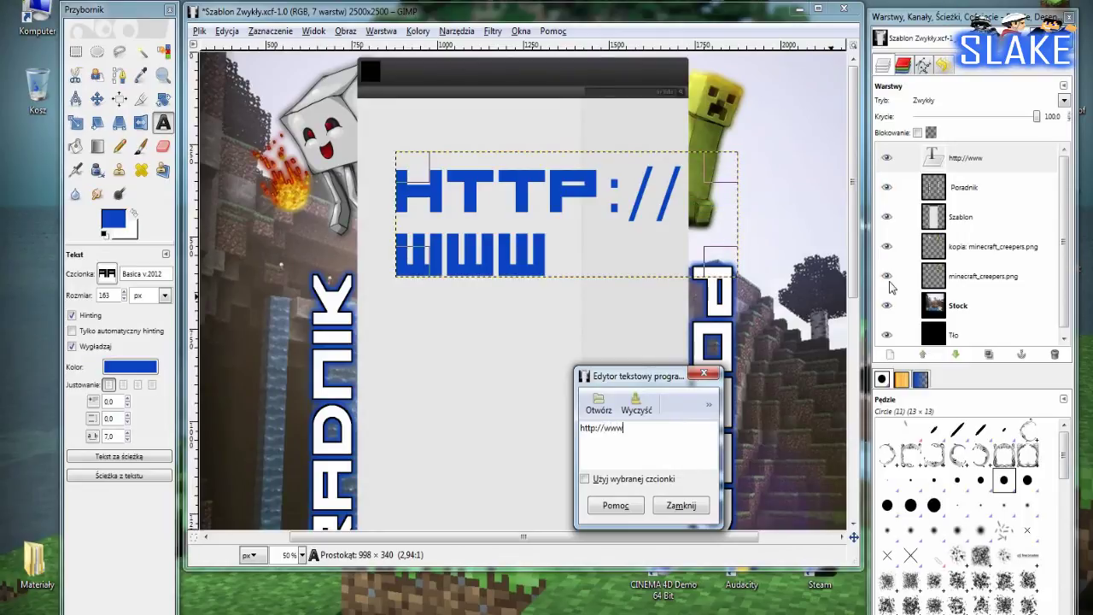
{"action": "type", "text": ".youtube.com/user/"}
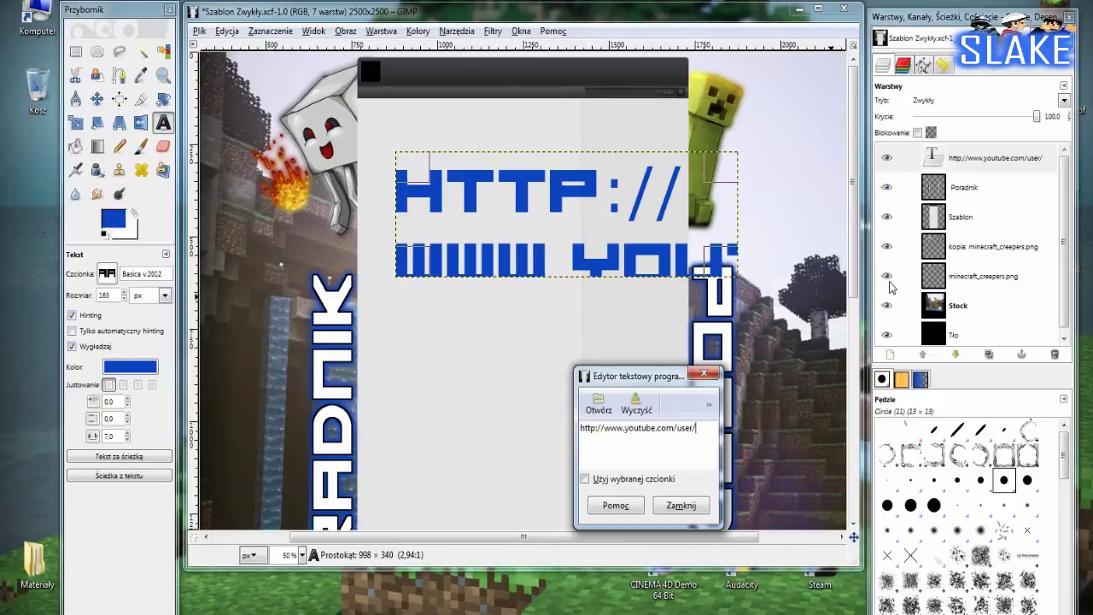
{"action": "type", "text": "ły"}
{"action": "type", "text": "sciekly"}
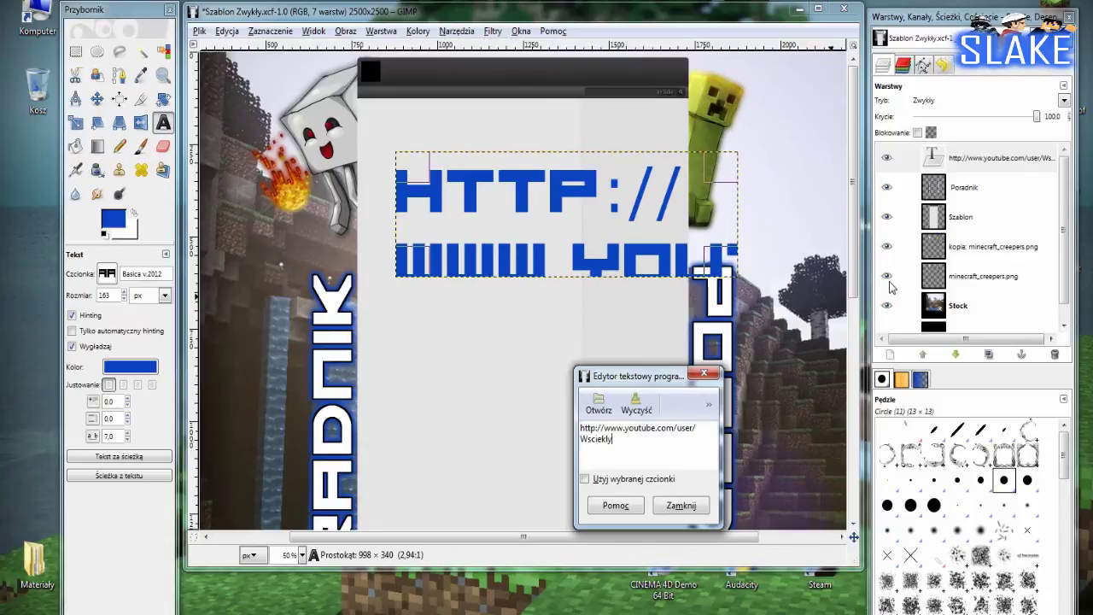
{"action": "type", "text": "zak"}
- Make the URL text white, in the Batman Forever font at 15 px
{"action": "left_click", "coordinate": [120, 367]}
{"action": "left_click", "coordinate": [237, 159]}
{"action": "left_click", "coordinate": [239, 213]}
{"action": "left_click", "coordinate": [106, 273]}
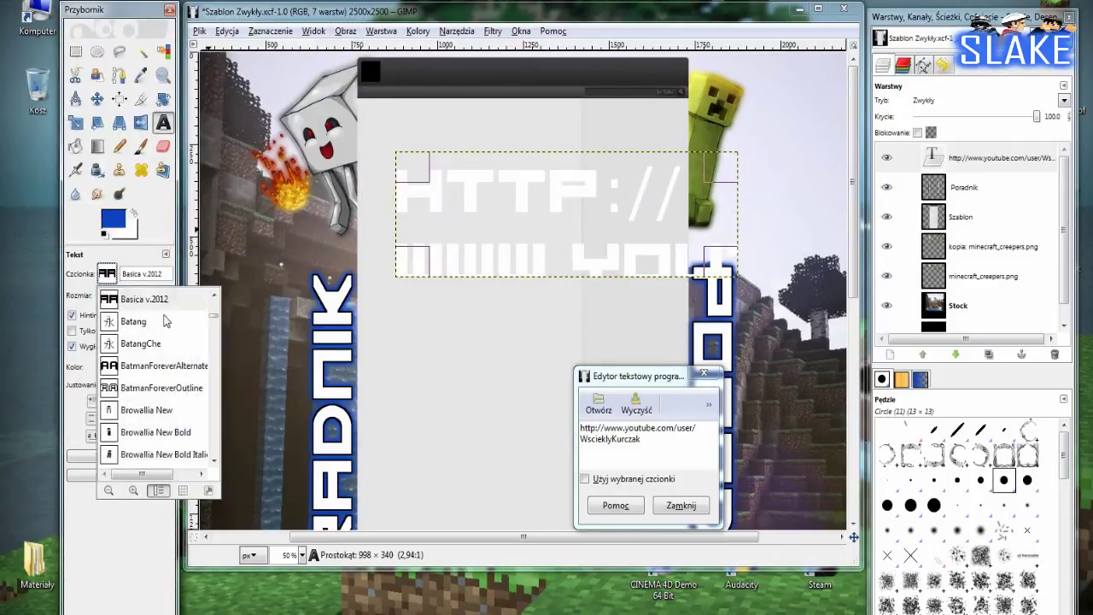
{"action": "left_click", "coordinate": [145, 352]}
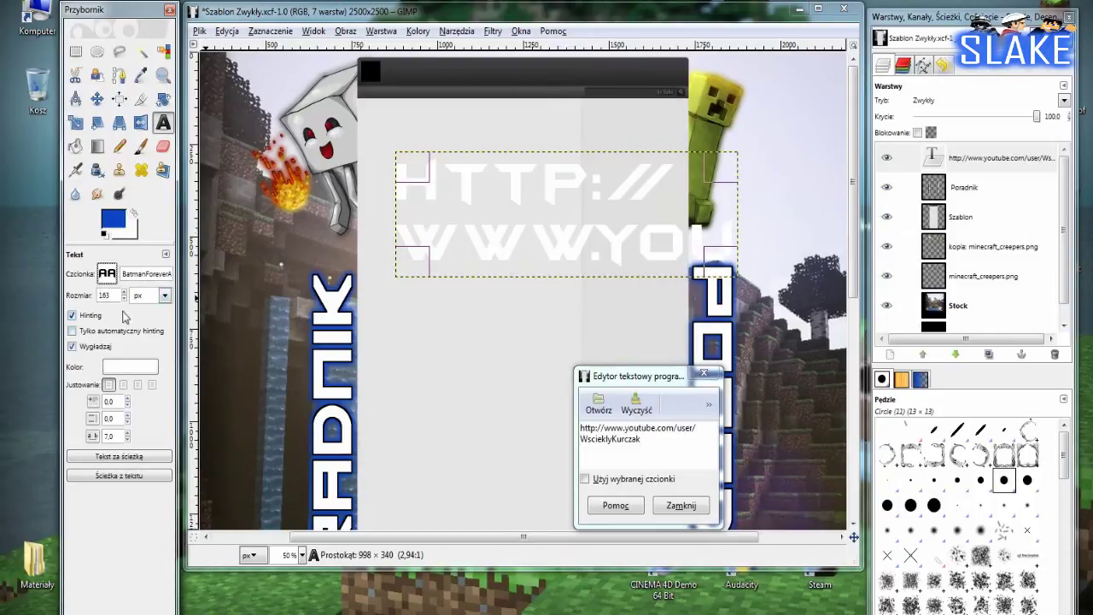
{"action": "left_click", "coordinate": [124, 299]}
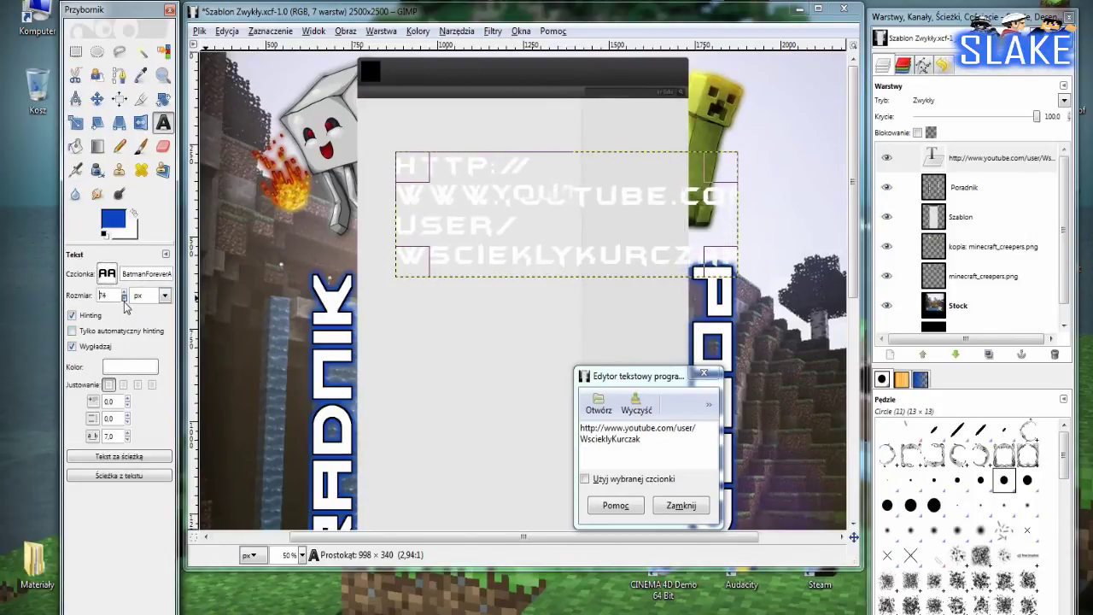
{"action": "left_click", "coordinate": [124, 298]}
{"action": "left_click", "coordinate": [124, 299]}
{"action": "left_click", "coordinate": [125, 303]}
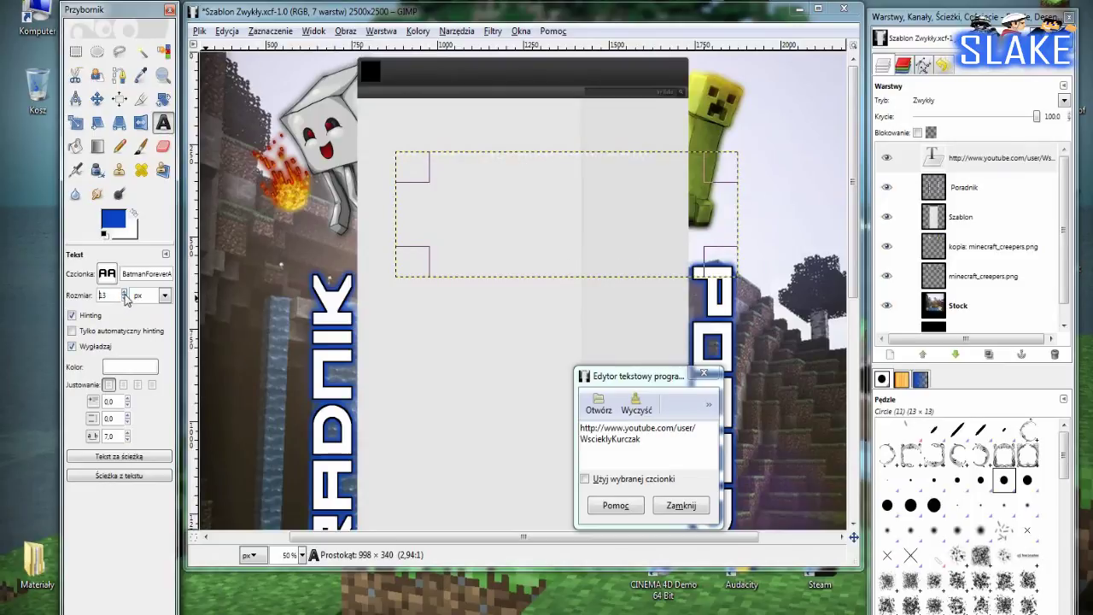
{"action": "left_click", "coordinate": [124, 294]}
- Reduce the URL text's letter spacing to 2.0
{"action": "scroll", "coordinate": [370, 228], "scroll_direction": "up", "scroll_amount": 1, "text": "ctrl"}
{"action": "scroll", "coordinate": [370, 228], "scroll_direction": "up", "scroll_amount": 1, "text": "ctrl"}
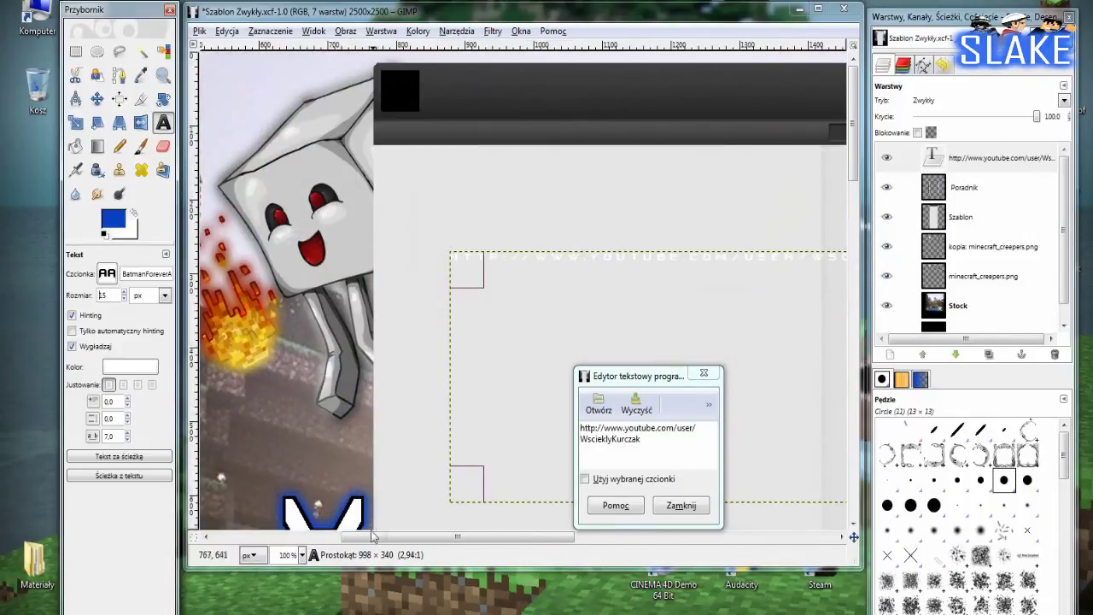
{"action": "left_click_drag", "start_coordinate": [373, 536], "coordinate": [473, 536]}
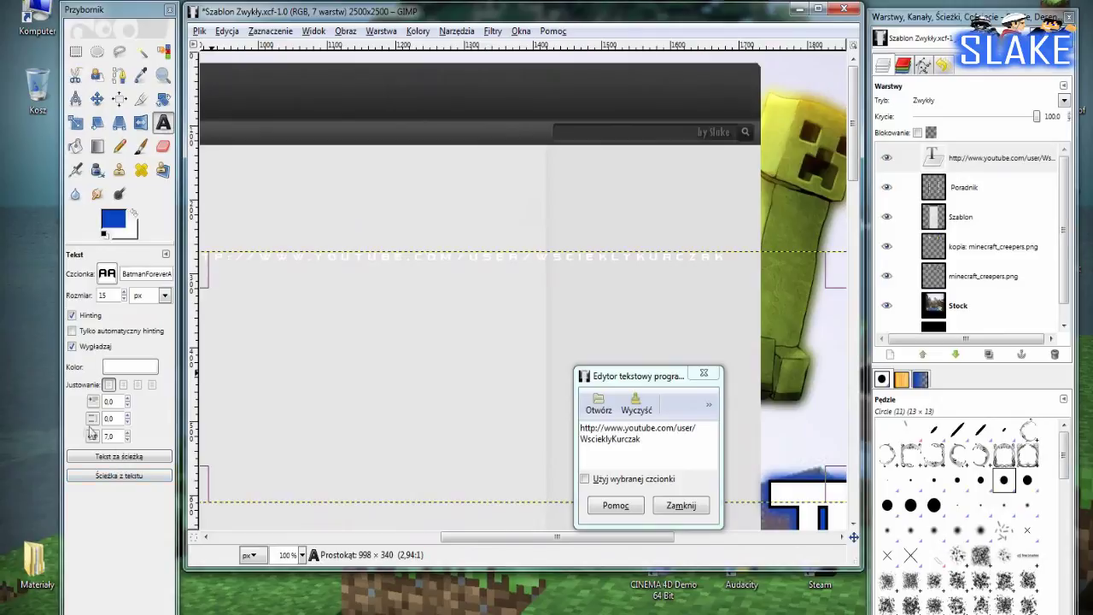
{"action": "left_click", "coordinate": [127, 439]}
{"action": "left_click", "coordinate": [127, 439]}
{"action": "left_click", "coordinate": [127, 438]}
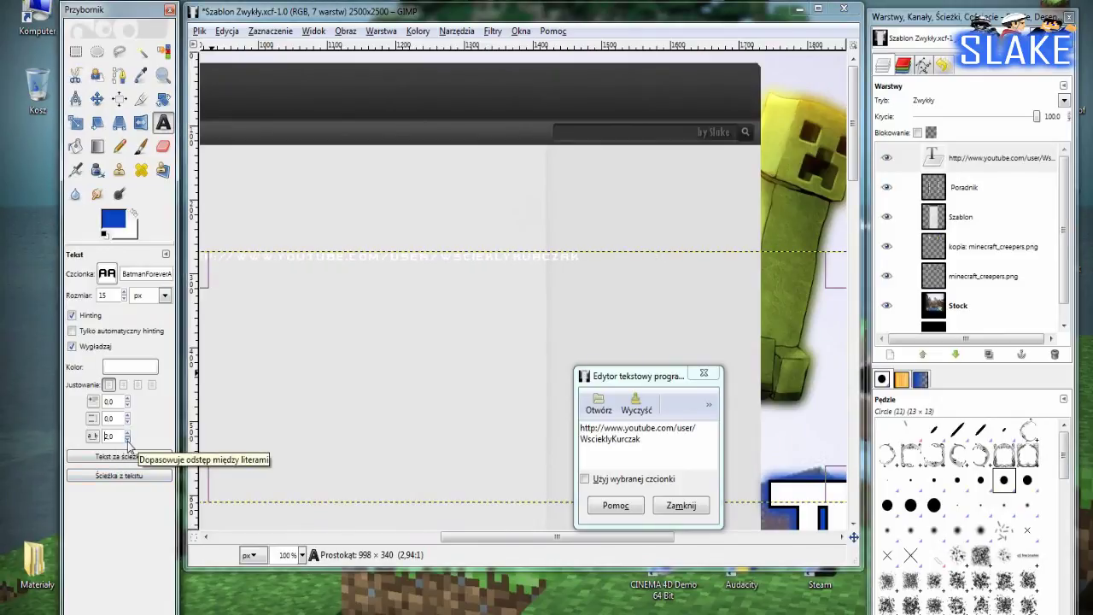
{"action": "left_click", "coordinate": [97, 100]}
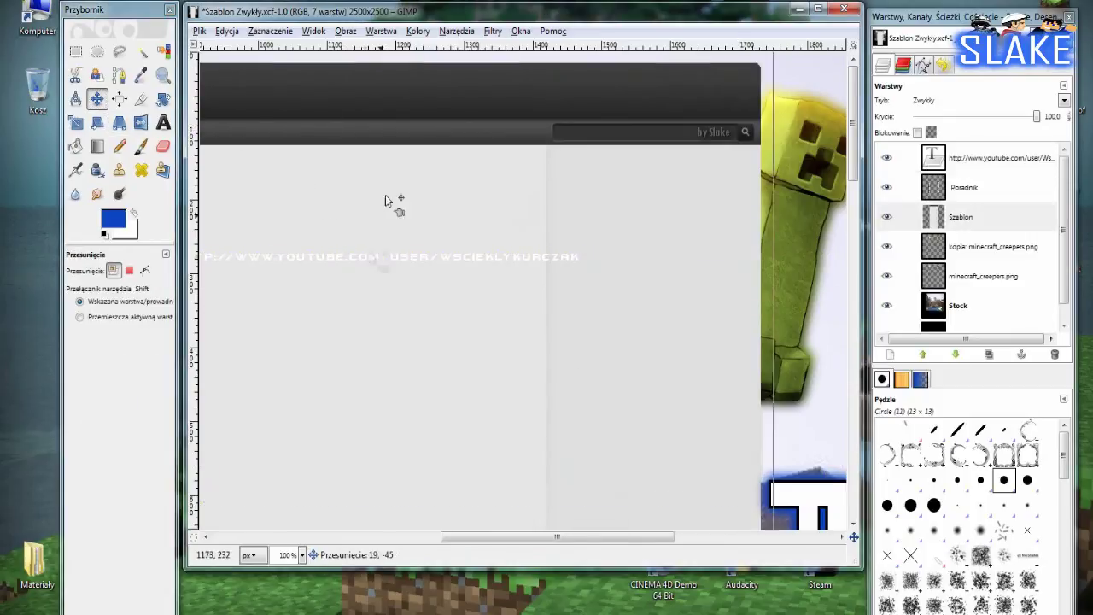
- Drag the URL text up toward the dark header bar
{"action": "left_click_drag", "start_coordinate": [363, 261], "coordinate": [415, 93]}
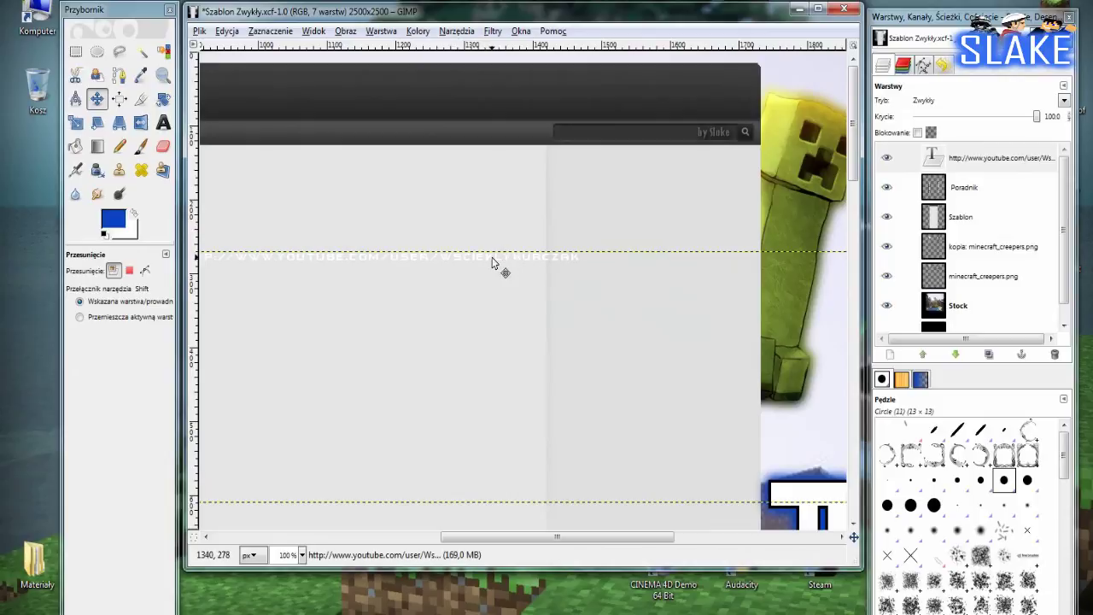
{"action": "mouse_move", "coordinate": [495, 260]}
{"action": "left_mouse_down"}
{"action": "mouse_move", "coordinate": [518, 75]}
{"action": "mouse_move", "coordinate": [563, 59]}
{"action": "left_mouse_up"}
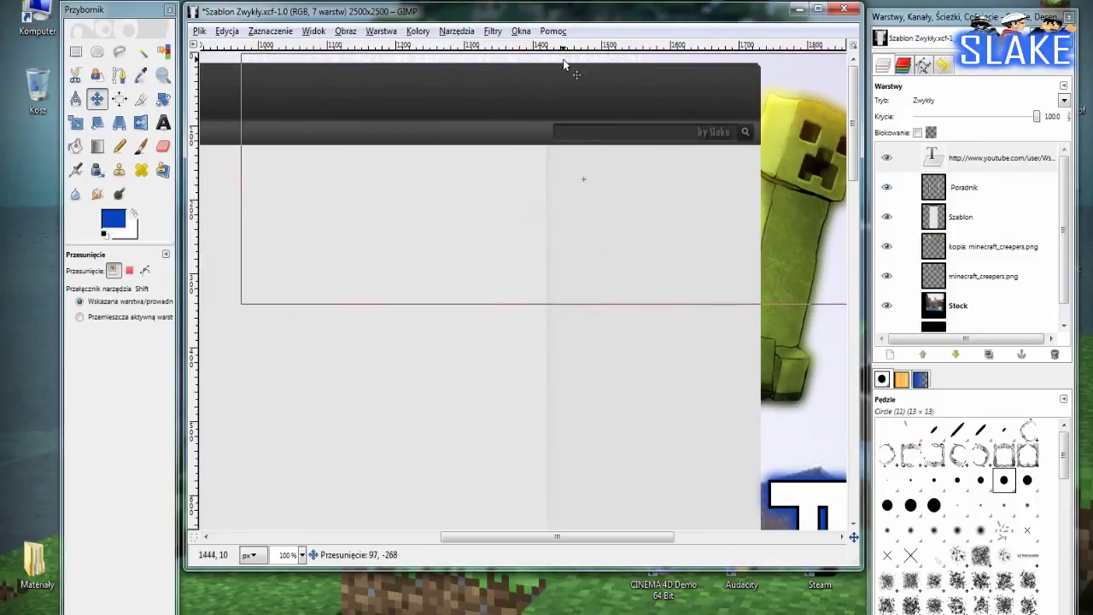
{"action": "scroll", "coordinate": [563, 59], "scroll_direction": "down", "scroll_amount": 1}
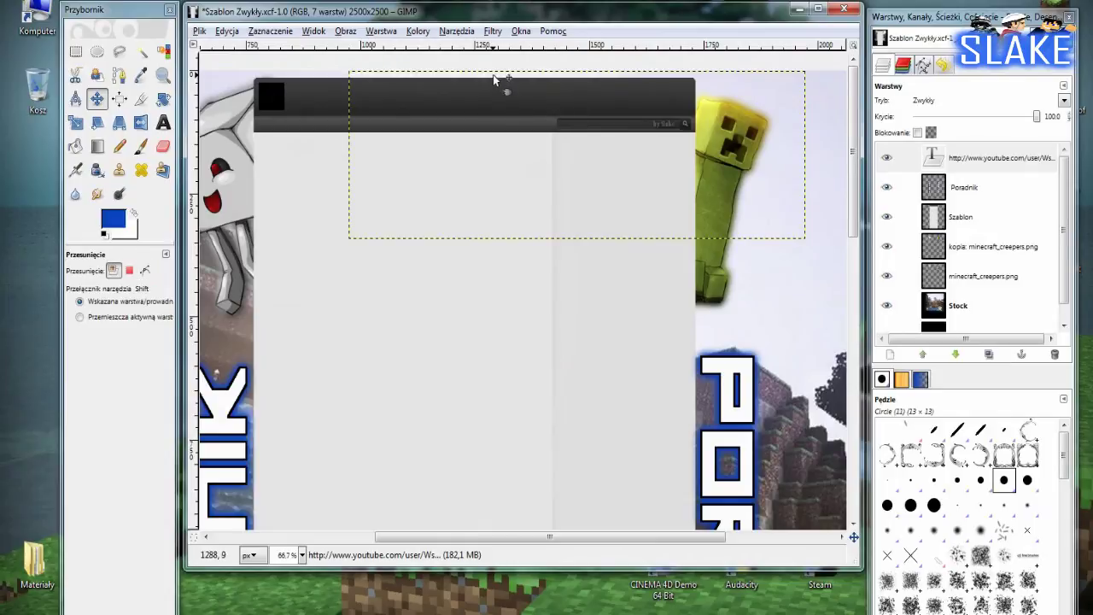
{"action": "left_click_drag", "start_coordinate": [494, 76], "coordinate": [495, 75]}
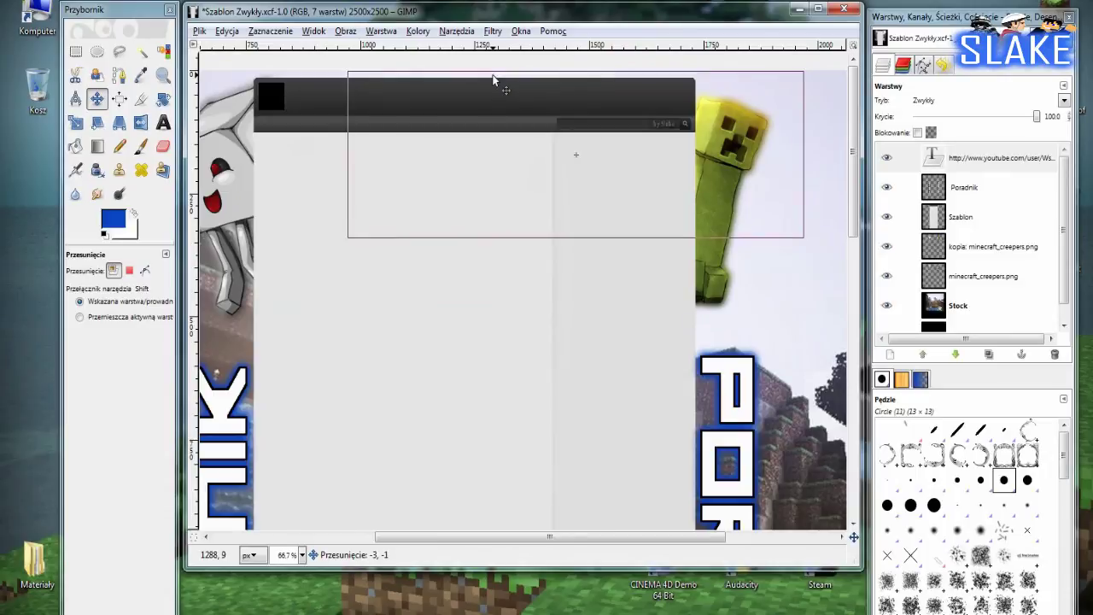
- Change the URL text colour to dark grey
{"action": "left_click", "coordinate": [162, 122]}
{"action": "left_click", "coordinate": [437, 97]}
{"action": "left_click", "coordinate": [130, 367]}
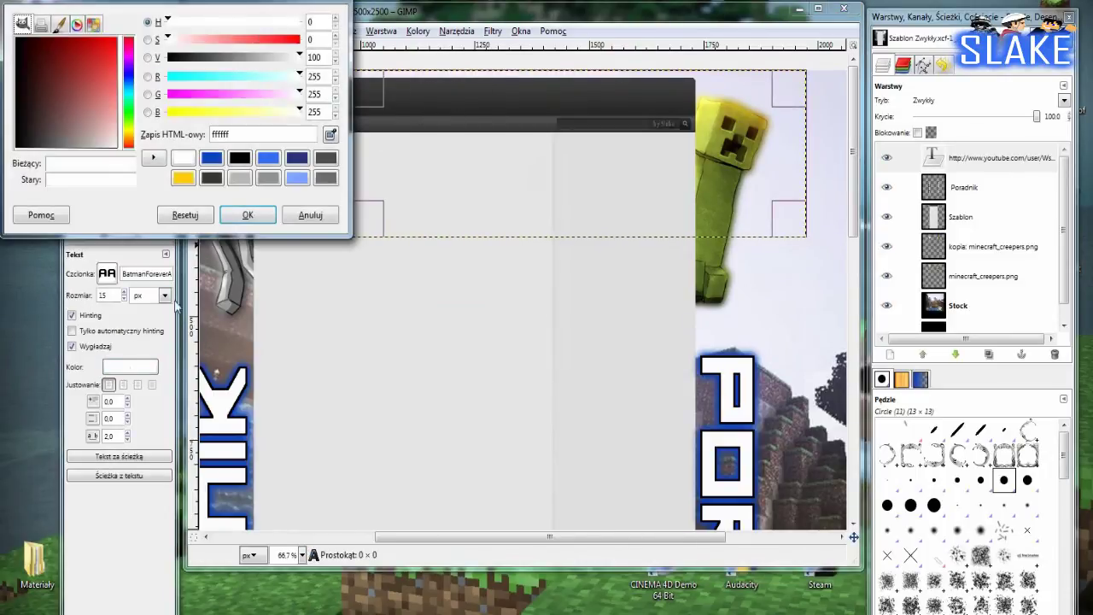
{"action": "left_click", "coordinate": [205, 175]}
{"action": "left_click", "coordinate": [237, 214]}
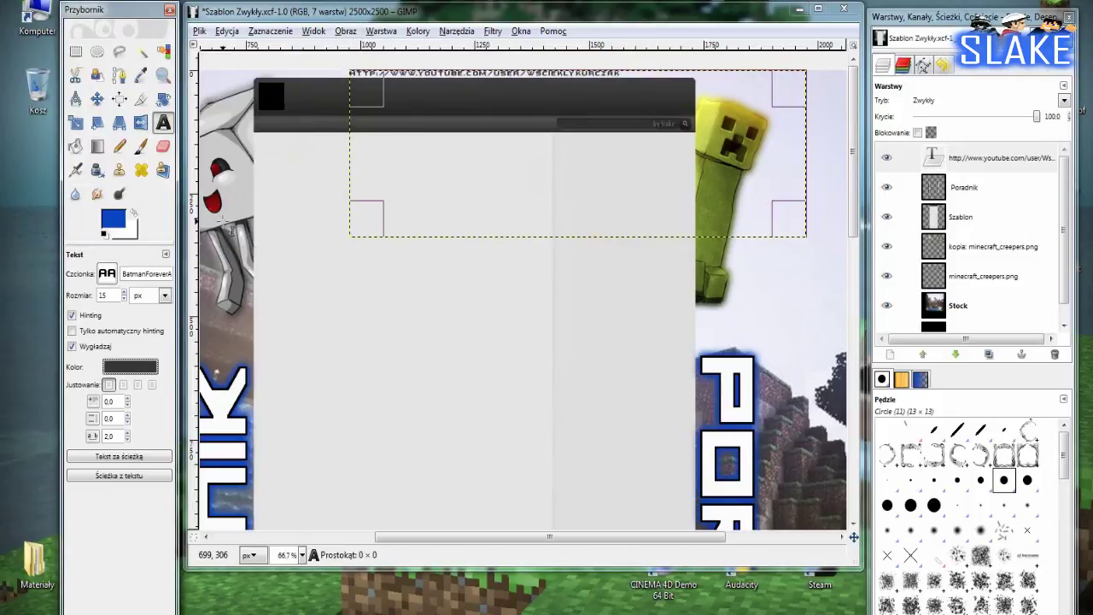
{"action": "left_click", "coordinate": [905, 158]}
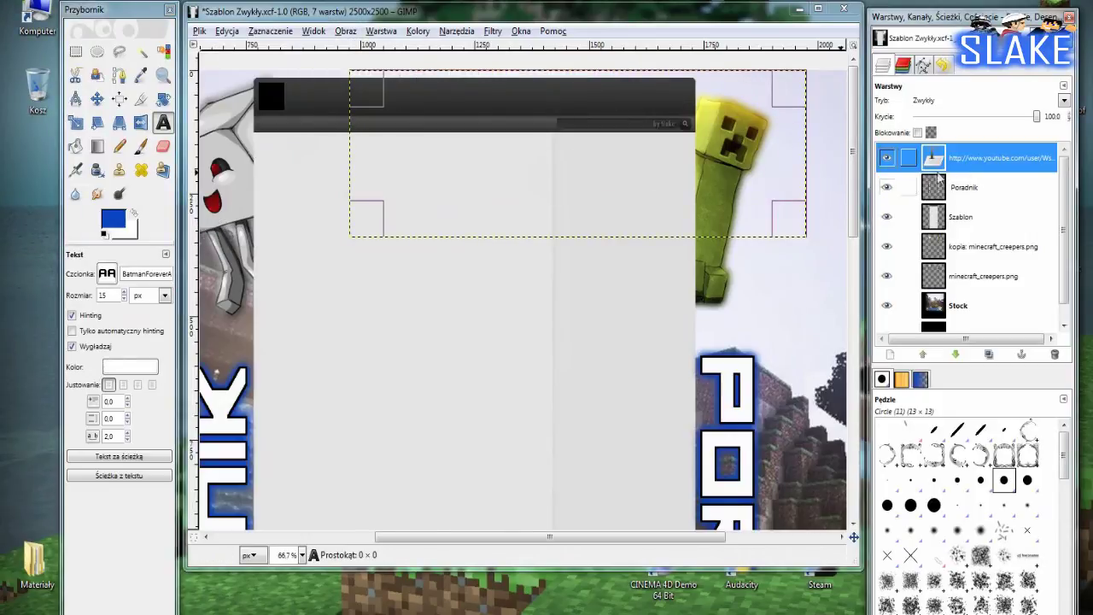
- Duplicate the URL text layer and place one copy beneath the other
{"action": "right_click", "coordinate": [980, 165]}
{"action": "left_click", "coordinate": [858, 239]}
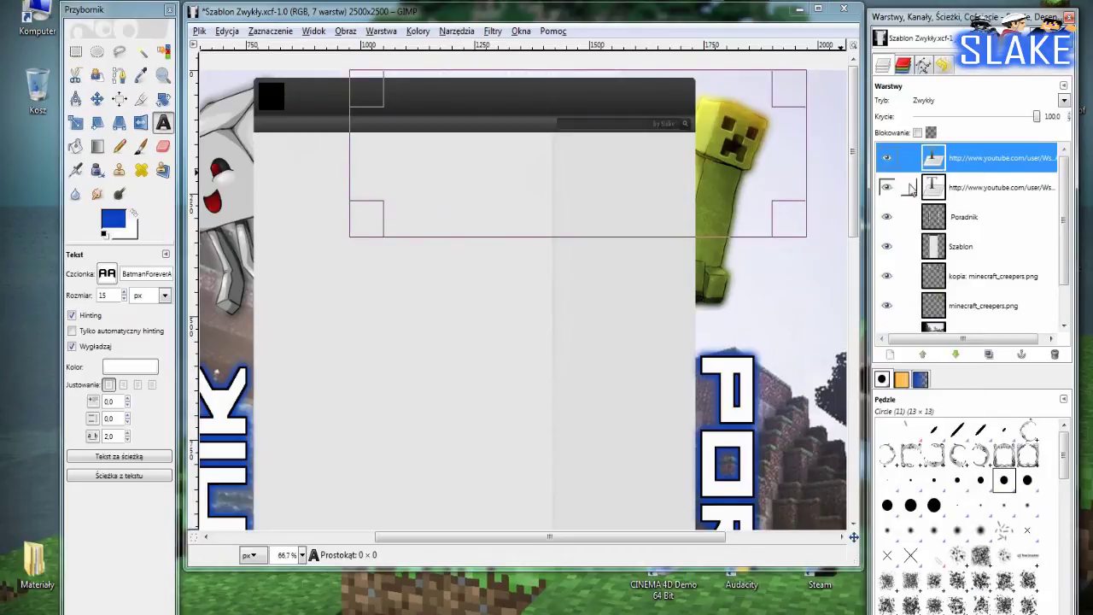
{"action": "left_click", "coordinate": [967, 188]}
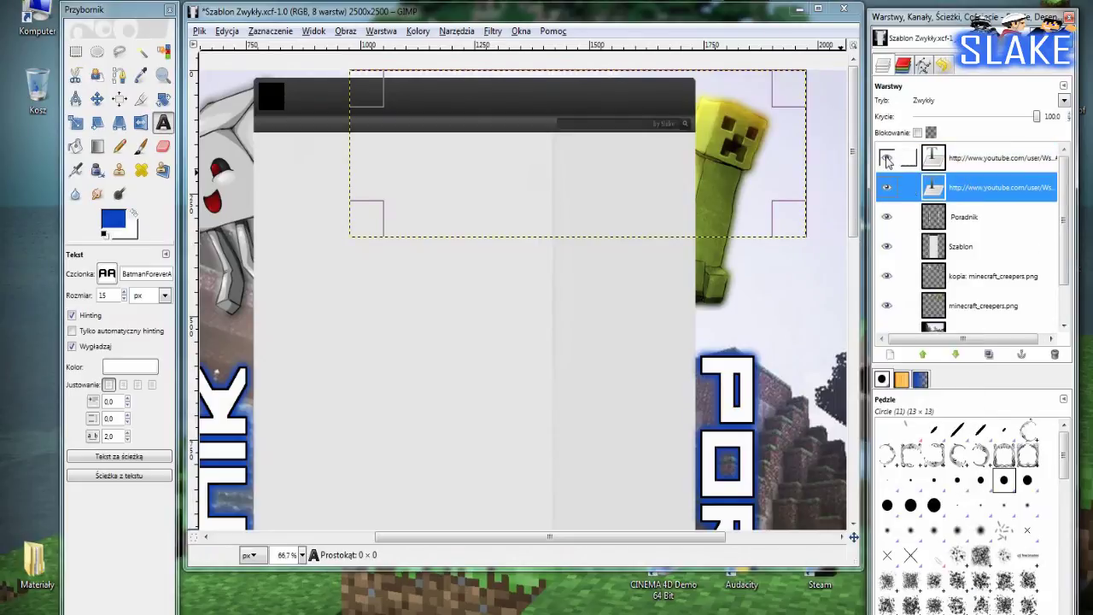
{"action": "left_click", "coordinate": [939, 160]}
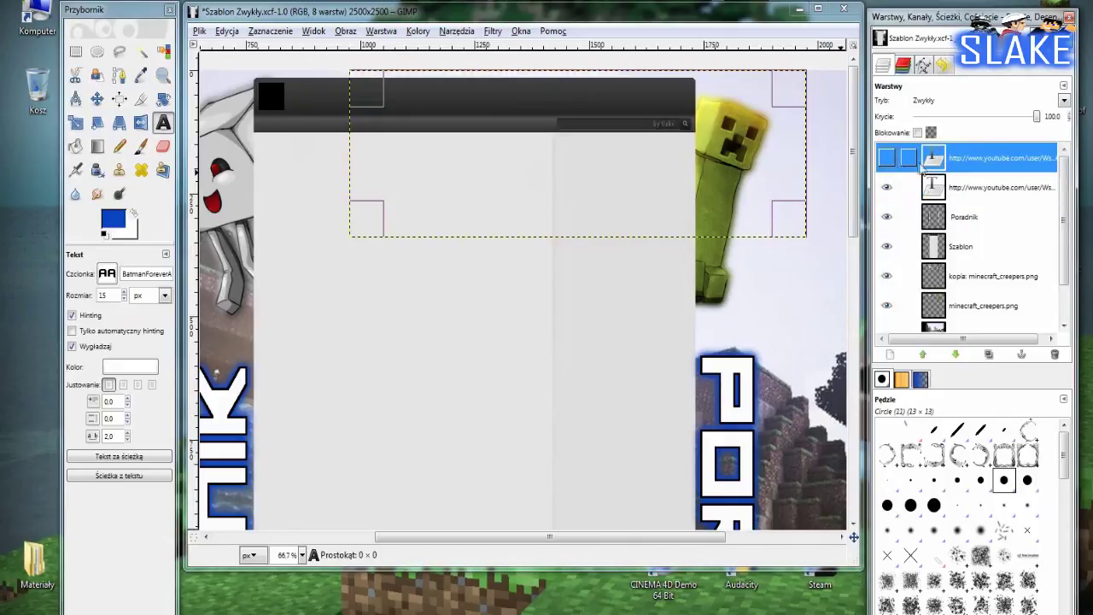
{"action": "left_click_drag", "start_coordinate": [921, 168], "coordinate": [965, 193]}
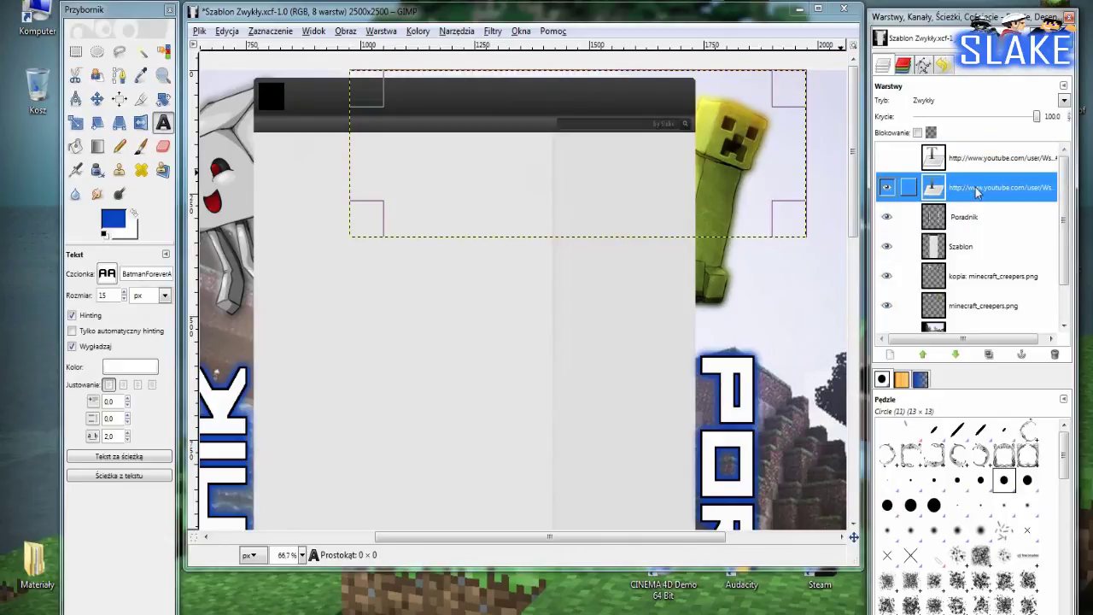
- Recolour the lower URL copy black (000000) and close the text editor
{"action": "right_click", "coordinate": [967, 190]}
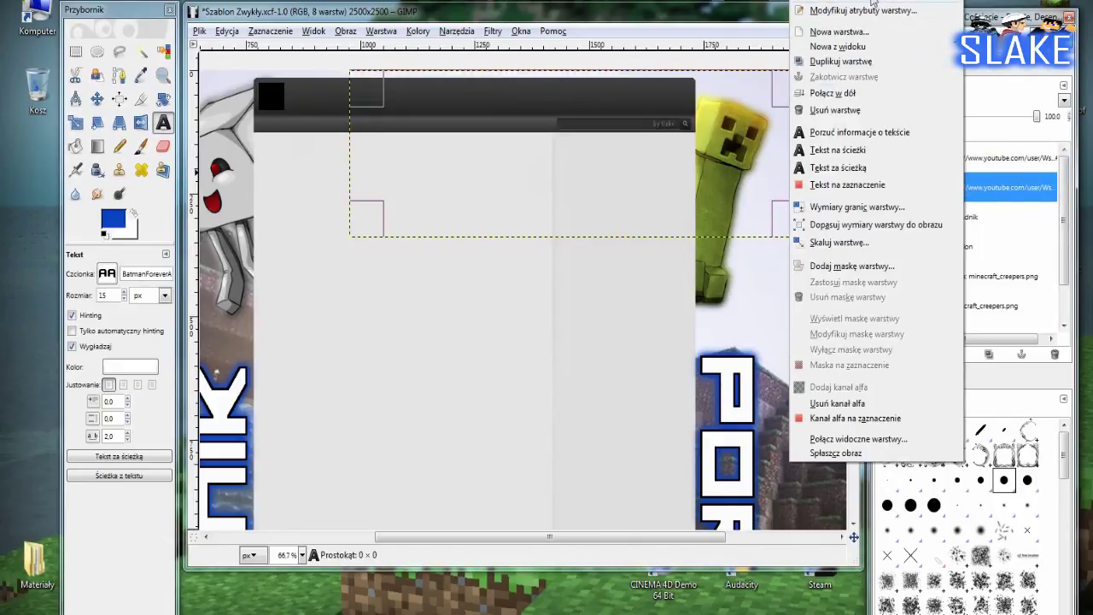
{"action": "left_click", "coordinate": [877, 4]}
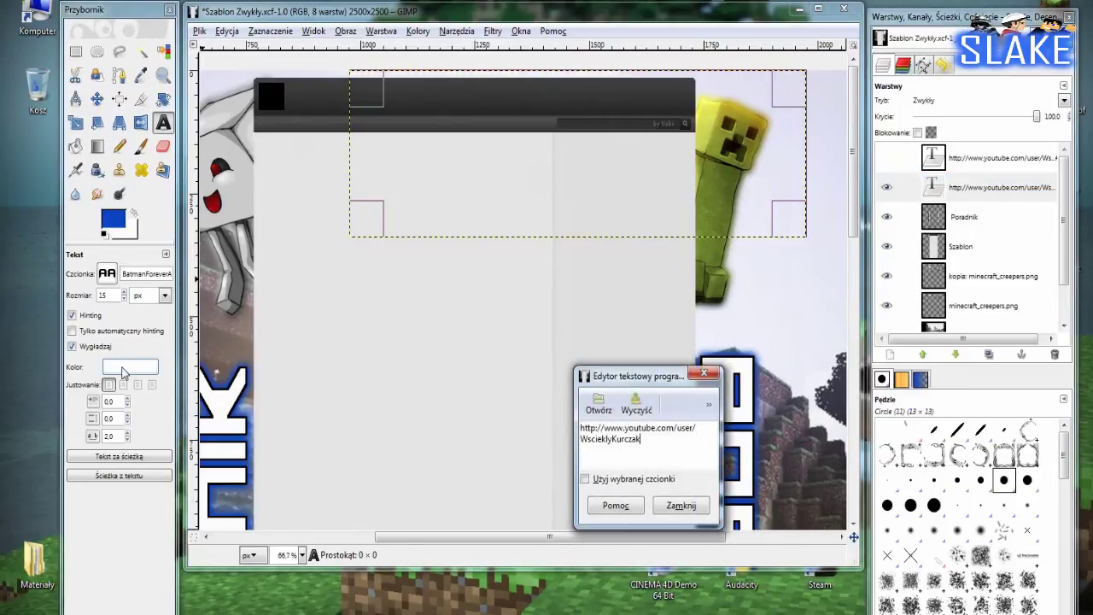
{"action": "left_click", "coordinate": [124, 367]}
{"action": "left_click", "coordinate": [267, 157]}
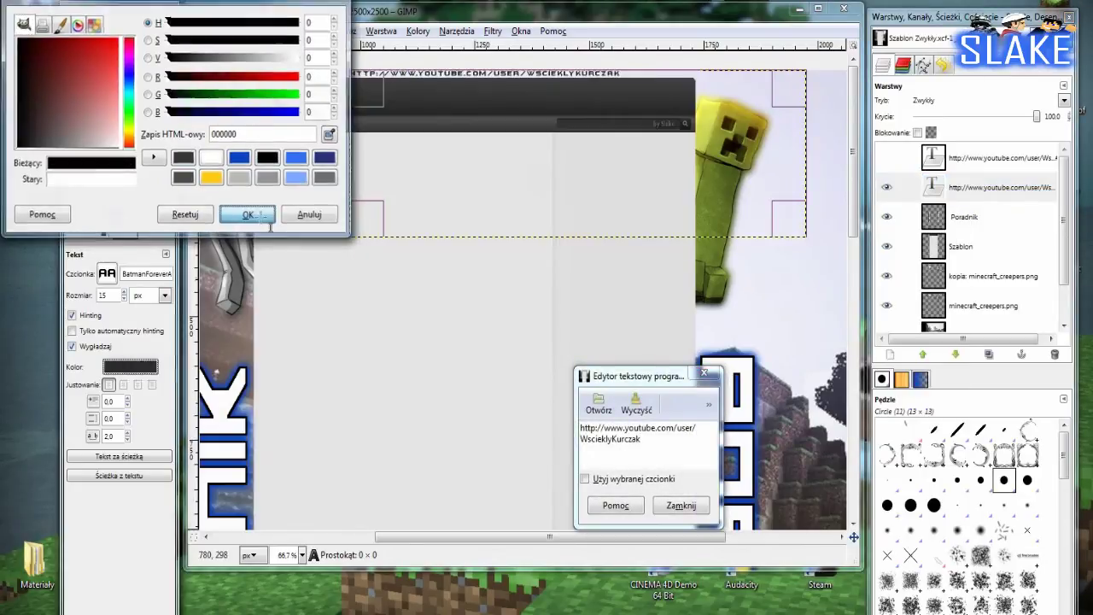
{"action": "left_click", "coordinate": [257, 217]}
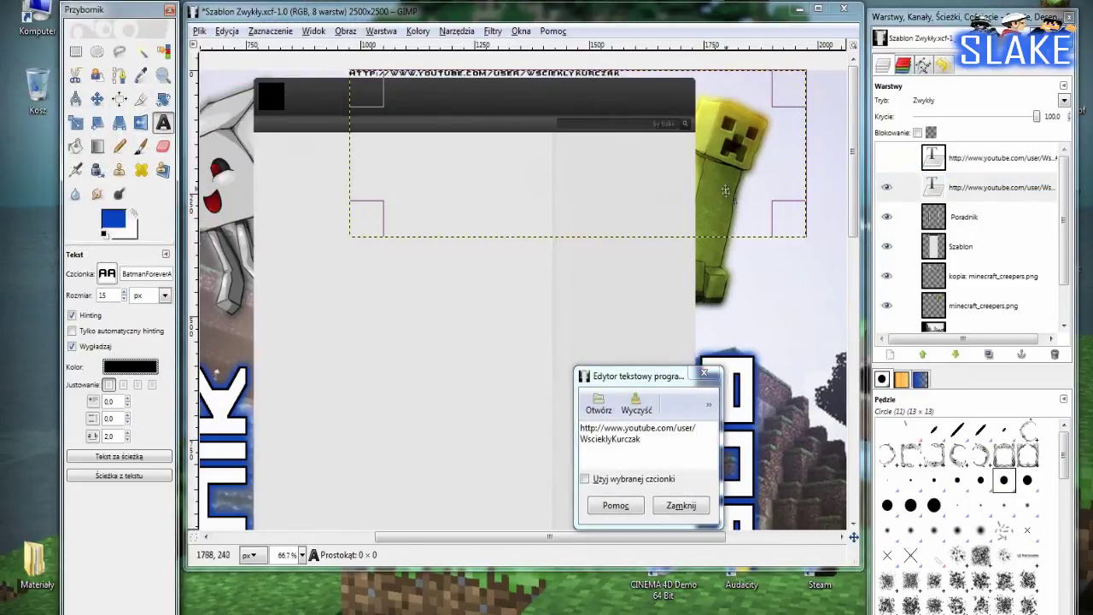
{"action": "left_click", "coordinate": [704, 372]}
{"action": "left_click", "coordinate": [973, 190]}
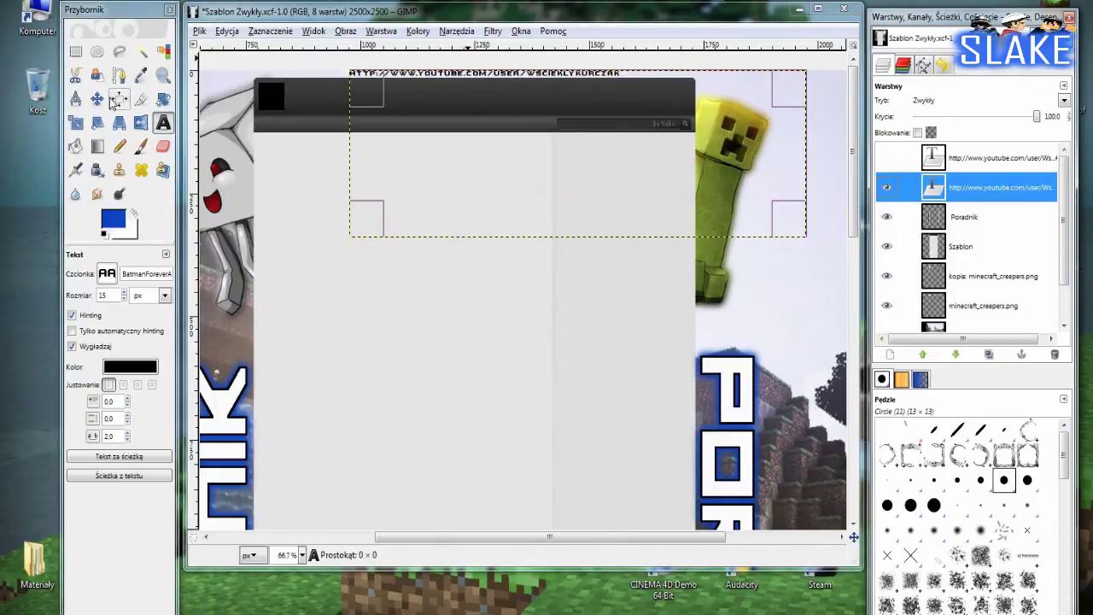
- Nudge the black URL copy a pixel or two to form a shadow
{"action": "left_click", "coordinate": [98, 100]}
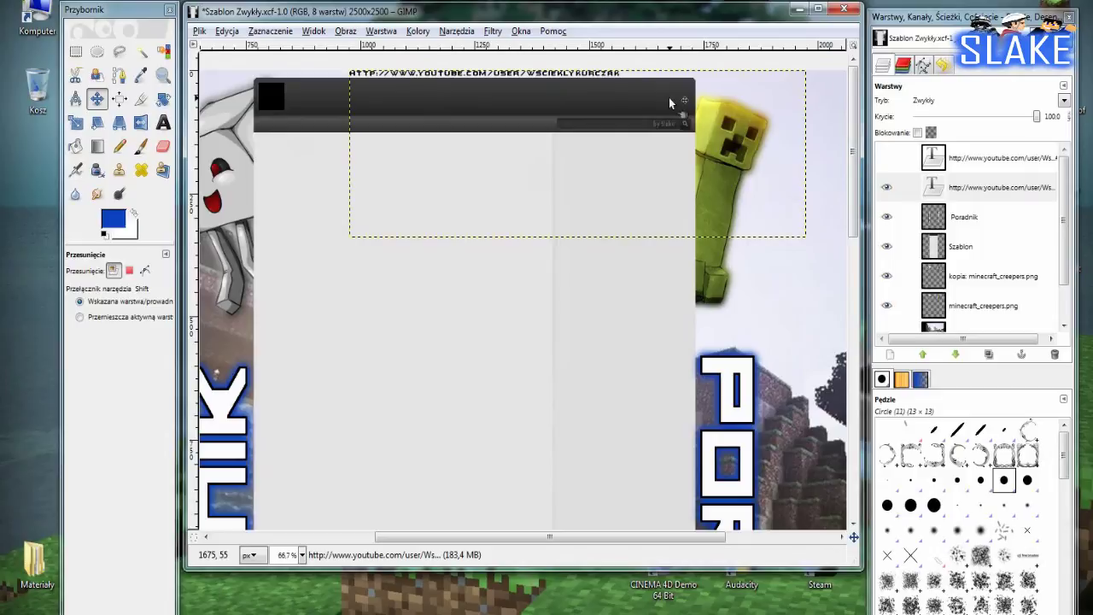
{"action": "left_click_drag", "start_coordinate": [646, 141], "coordinate": [646, 143]}
{"action": "left_click_drag", "start_coordinate": [629, 103], "coordinate": [629, 101]}
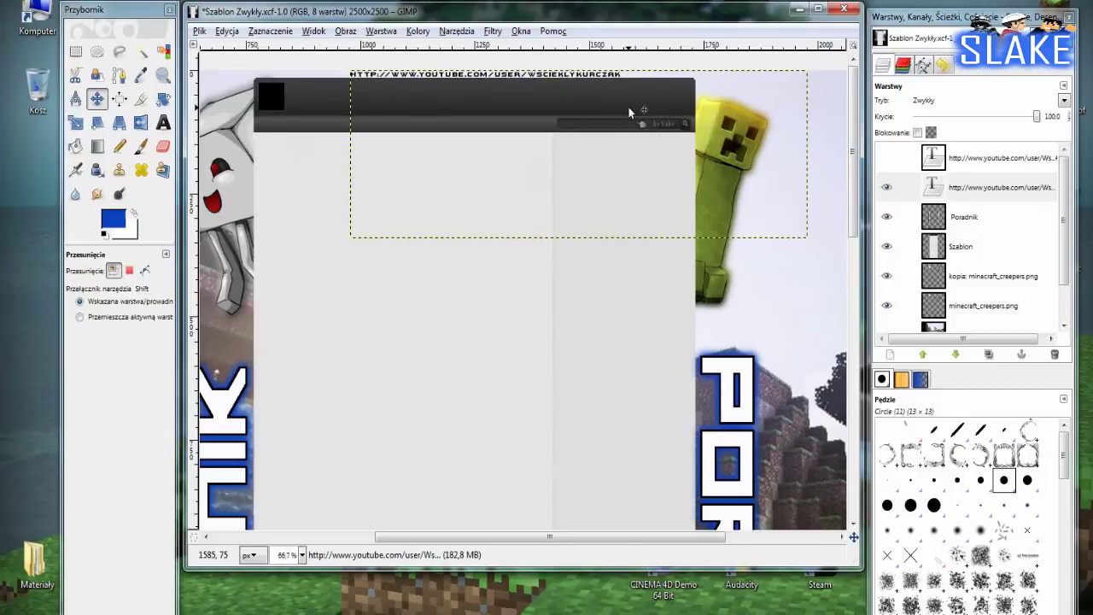
- Merge the top URL layer down onto its shadow, shift it slightly left, and zoom out
{"action": "left_click", "coordinate": [958, 165]}
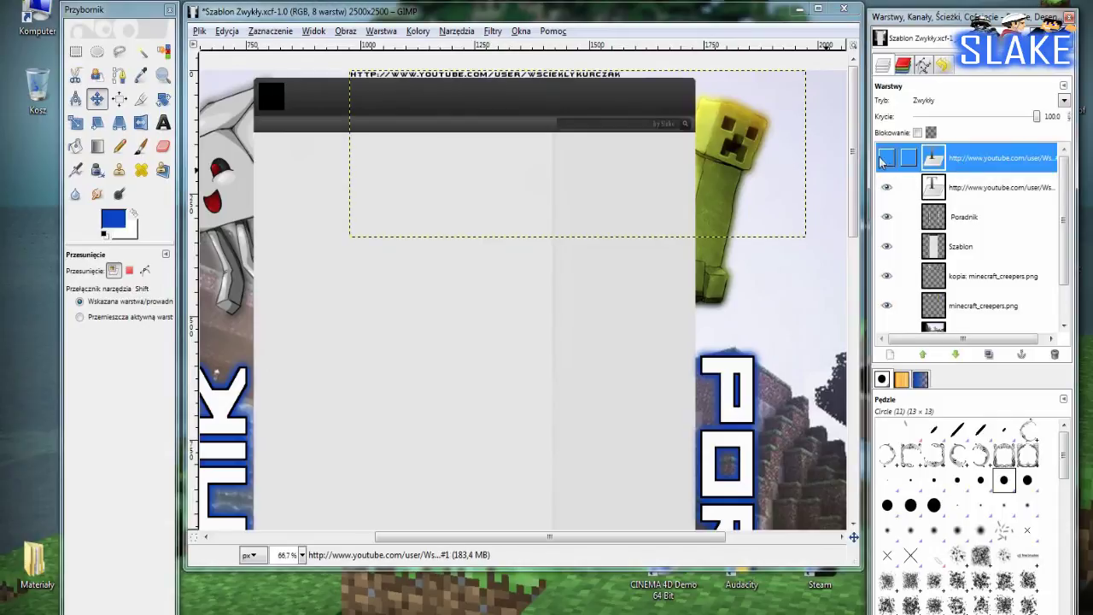
{"action": "scroll", "coordinate": [541, 125], "scroll_direction": "up", "scroll_amount": 1}
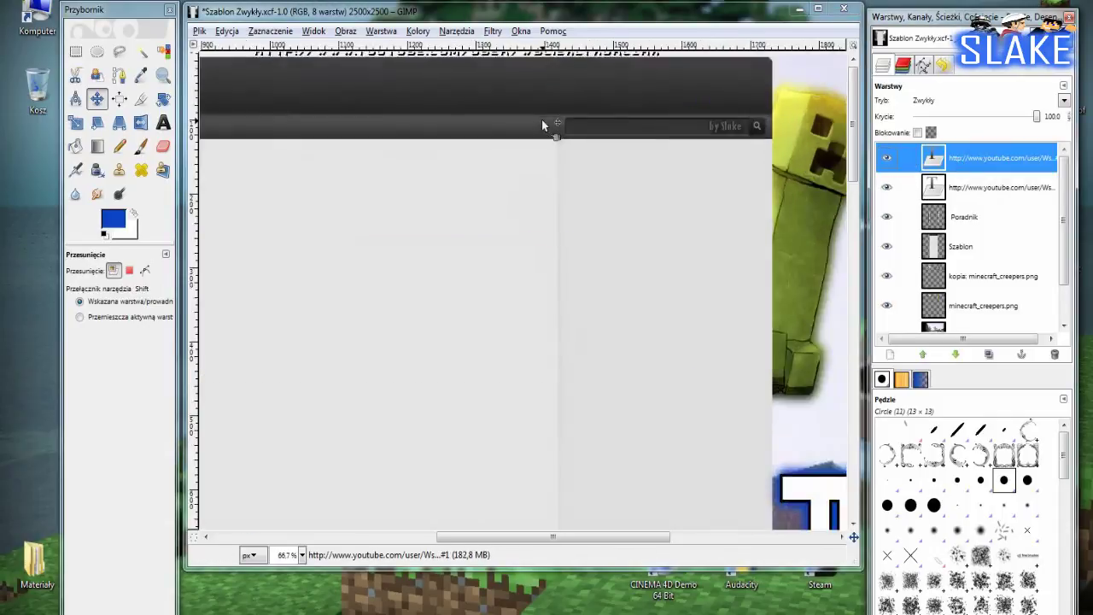
{"action": "scroll", "coordinate": [540, 126], "scroll_direction": "up", "scroll_amount": 1}
{"action": "right_click", "coordinate": [969, 157]}
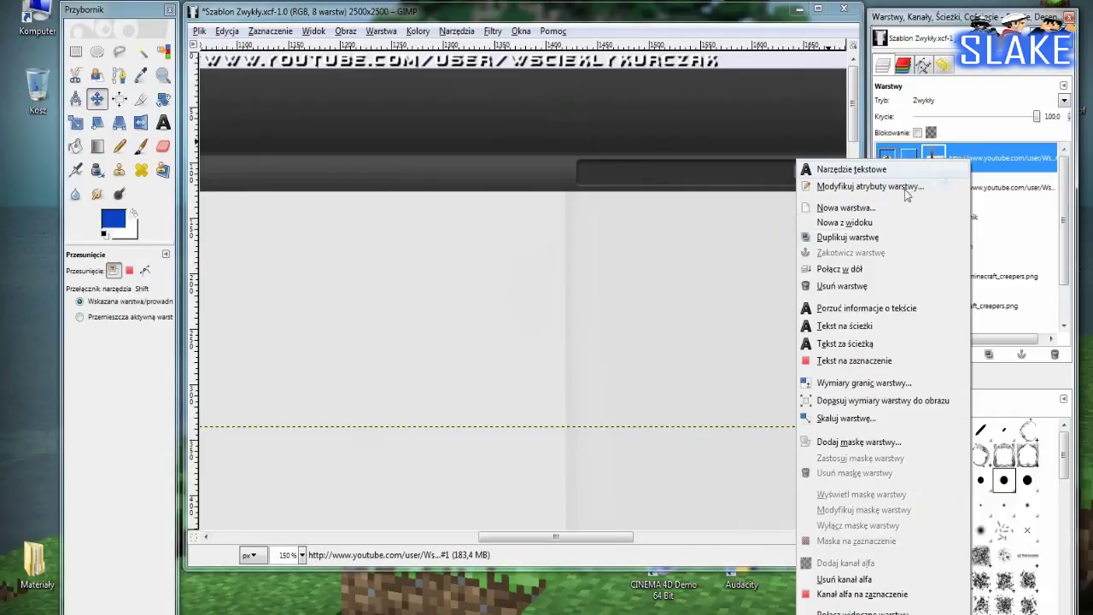
{"action": "left_click", "coordinate": [850, 265]}
{"action": "scroll", "coordinate": [597, 147], "scroll_direction": "down", "scroll_amount": 1}
{"action": "scroll", "coordinate": [596, 143], "scroll_direction": "down", "scroll_amount": 1}
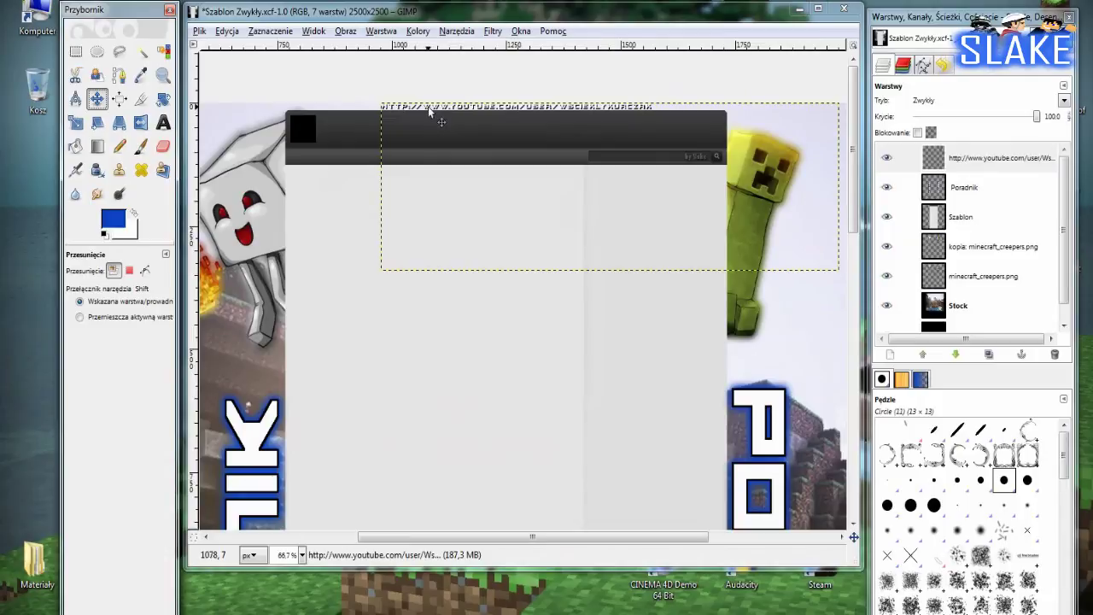
{"action": "left_click_drag", "start_coordinate": [428, 106], "coordinate": [422, 105]}
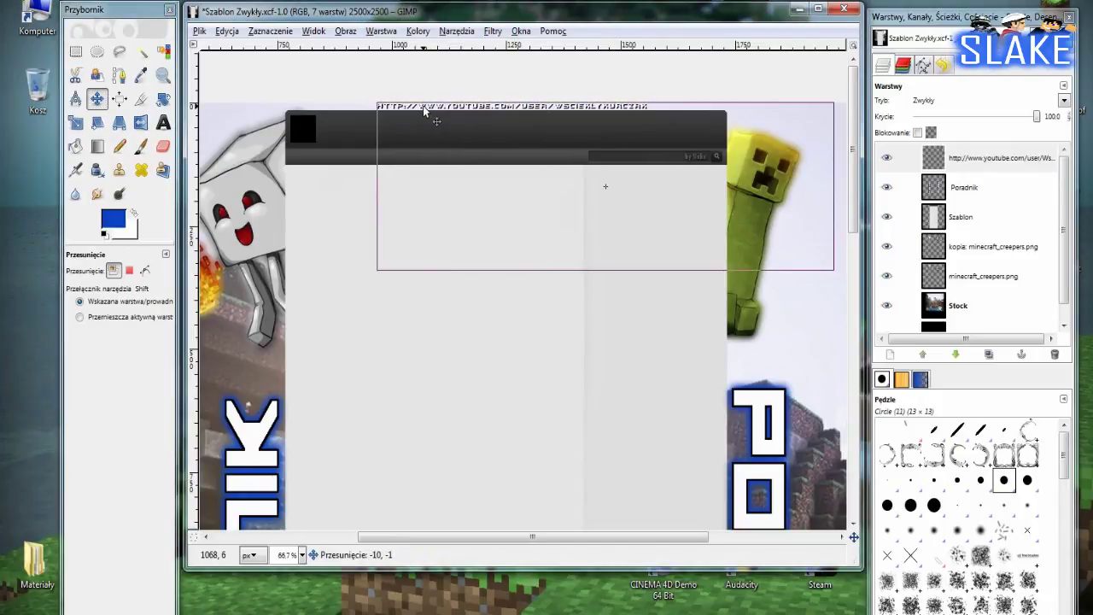
{"action": "key", "text": "minus"}
{"action": "key", "text": "minus"}
{"action": "key", "text": "minus"}
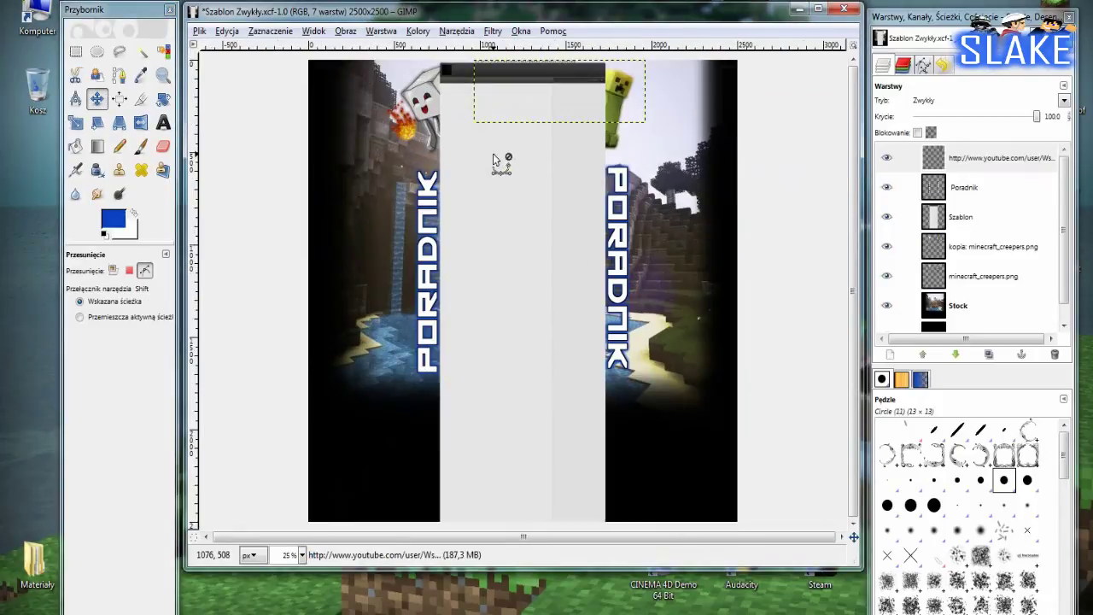
- Save As with filename Poradnik.jpg in the Pulpit (Desktop) folder
{"action": "left_click", "coordinate": [199, 30]}
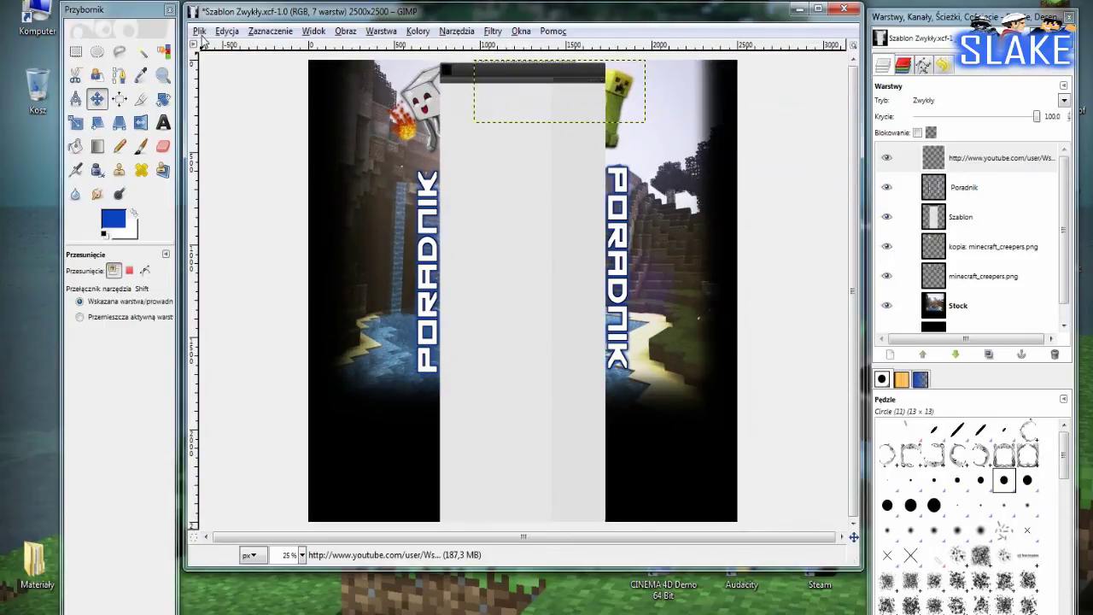
{"action": "left_click", "coordinate": [223, 165]}
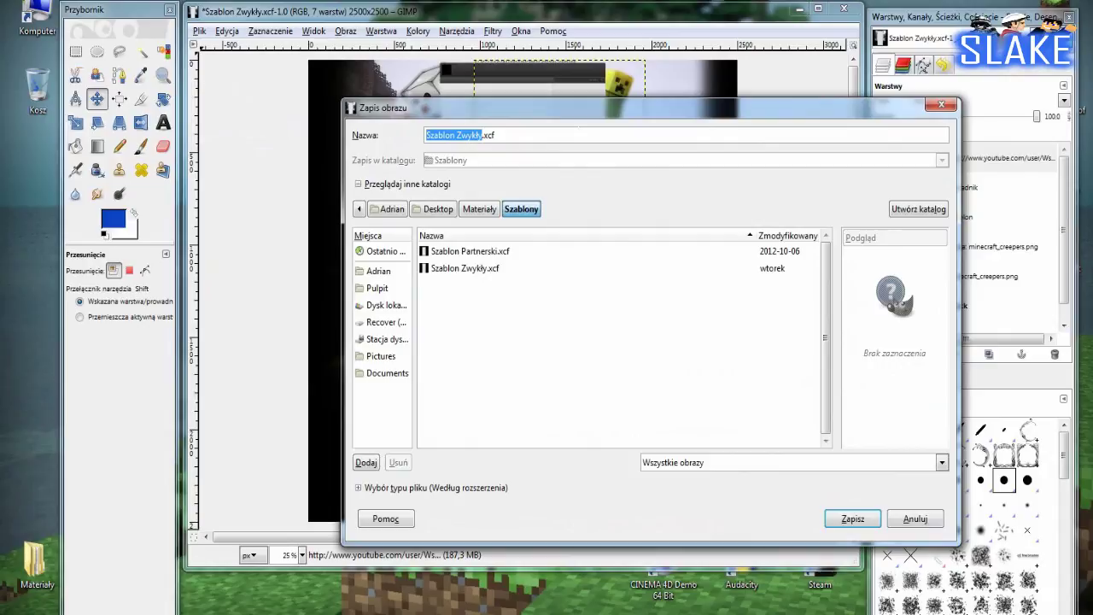
{"action": "type", "text": "Poradnik"}
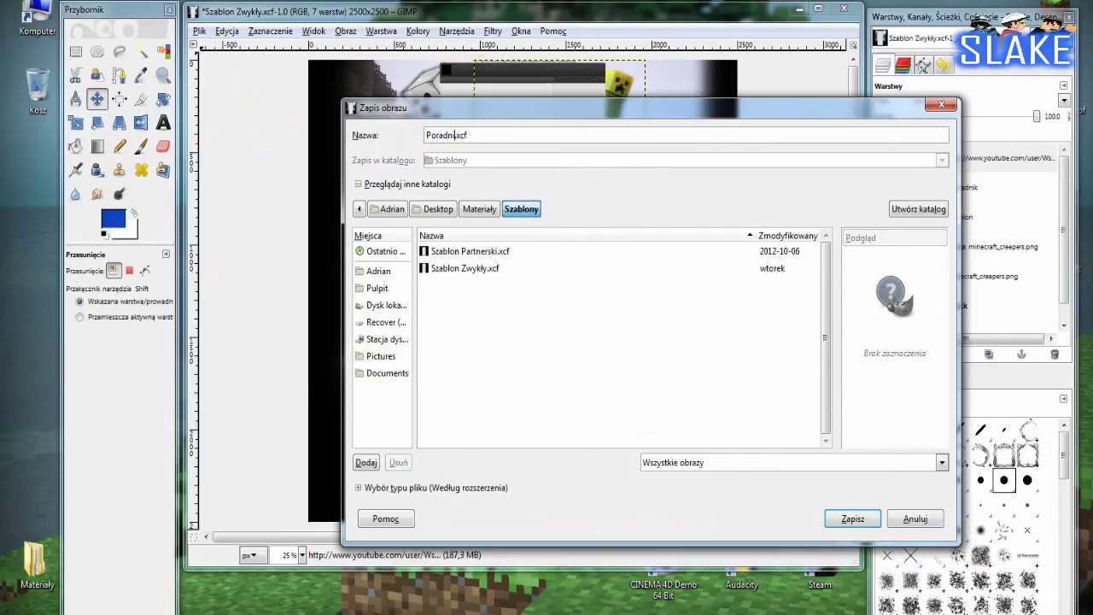
{"action": "key", "text": "Escape"}
{"action": "key", "text": "BackSpace"}
{"action": "key", "text": "BackSpace"}
{"action": "key", "text": "BackSpace"}
{"action": "type", "text": "jpg"}
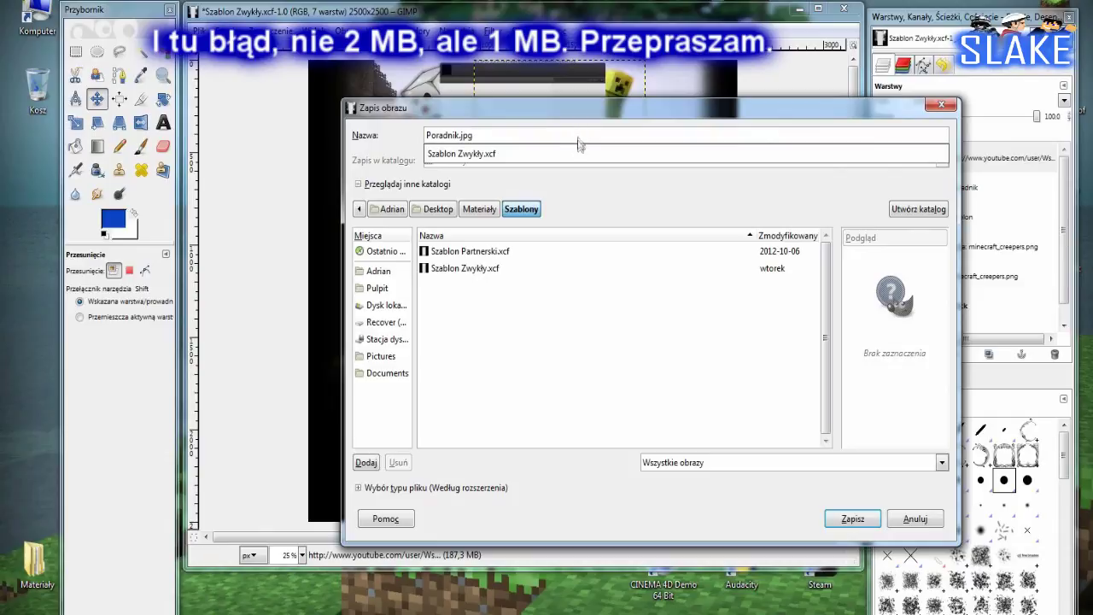
{"action": "left_click", "coordinate": [578, 140]}
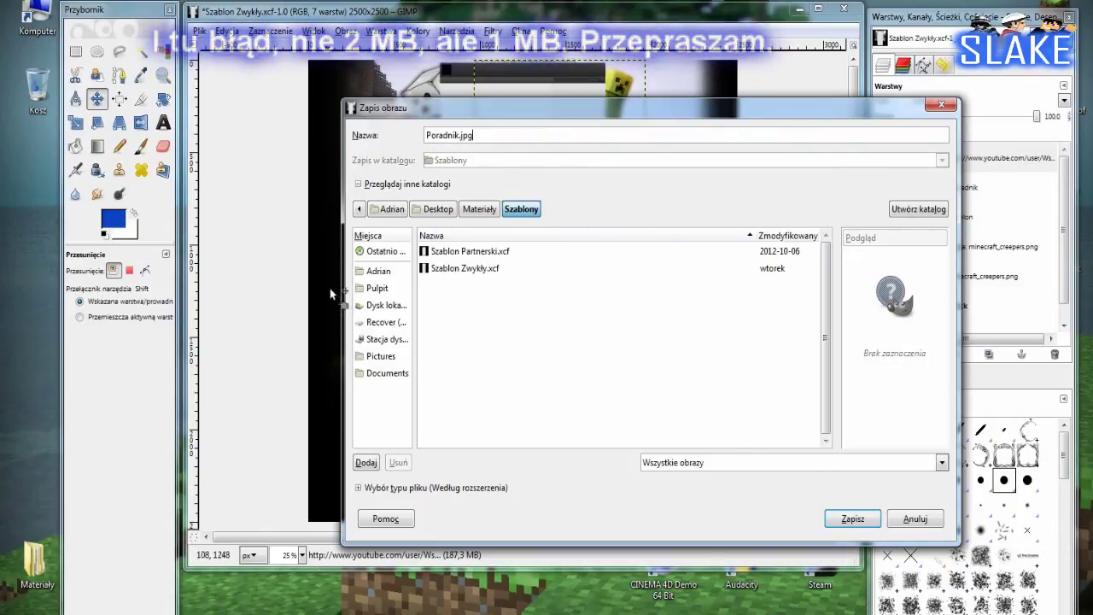
{"action": "left_click", "coordinate": [369, 290]}
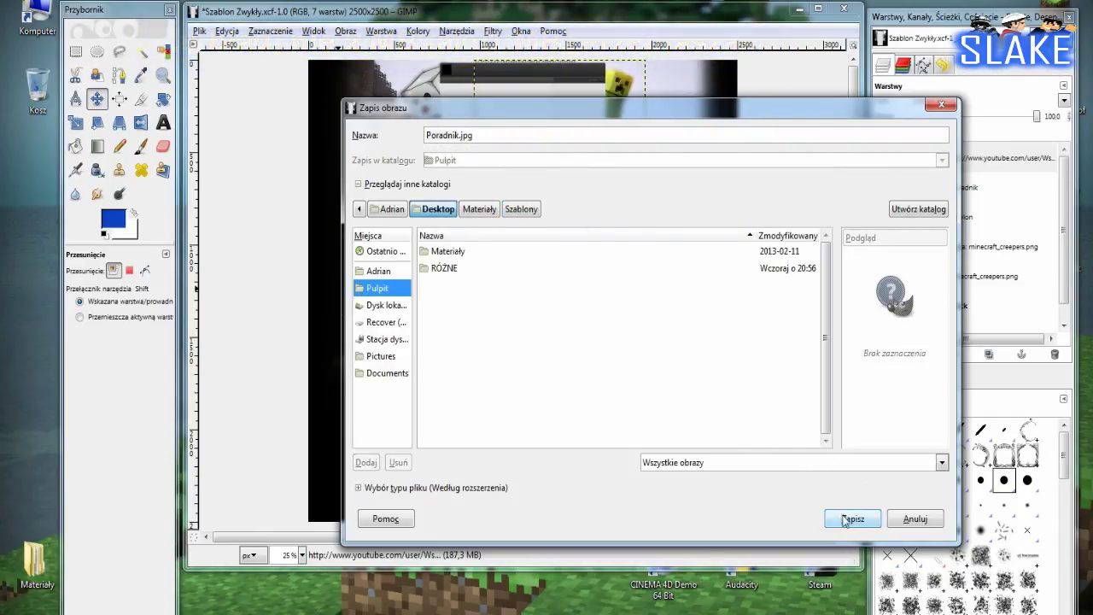
{"action": "left_click", "coordinate": [852, 518]}
- Export to JPEG with quality lowered from 100 to 95
{"action": "left_click", "coordinate": [300, 260]}
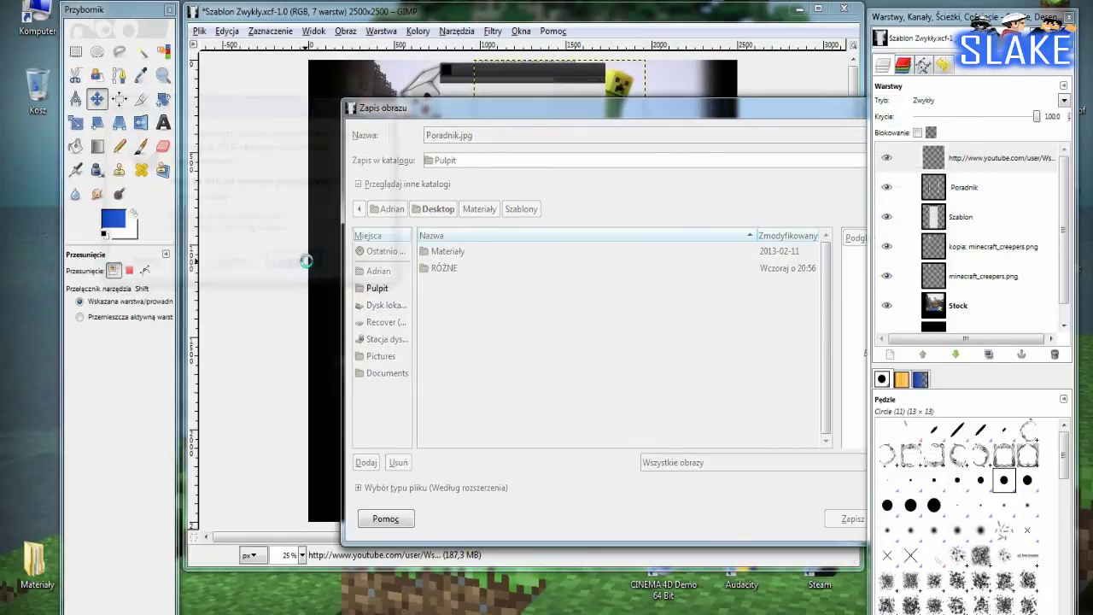
{"action": "mouse_move", "coordinate": [256, 152]}
{"action": "left_mouse_down"}
{"action": "mouse_move", "coordinate": [165, 153]}
{"action": "mouse_move", "coordinate": [267, 172]}
{"action": "left_mouse_up"}
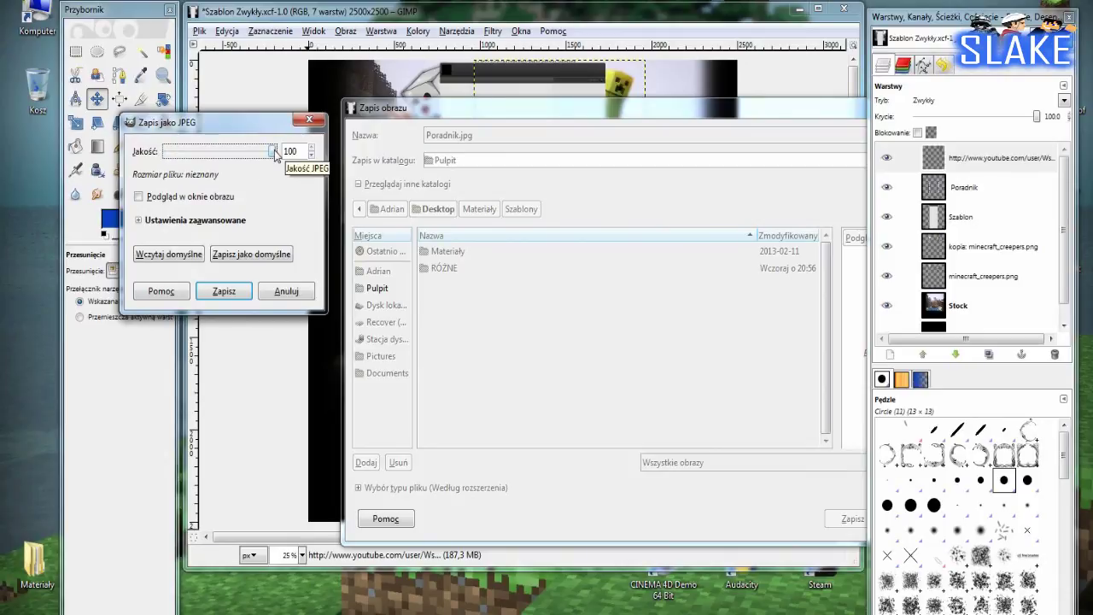
{"action": "left_click_drag", "start_coordinate": [275, 152], "coordinate": [273, 162]}
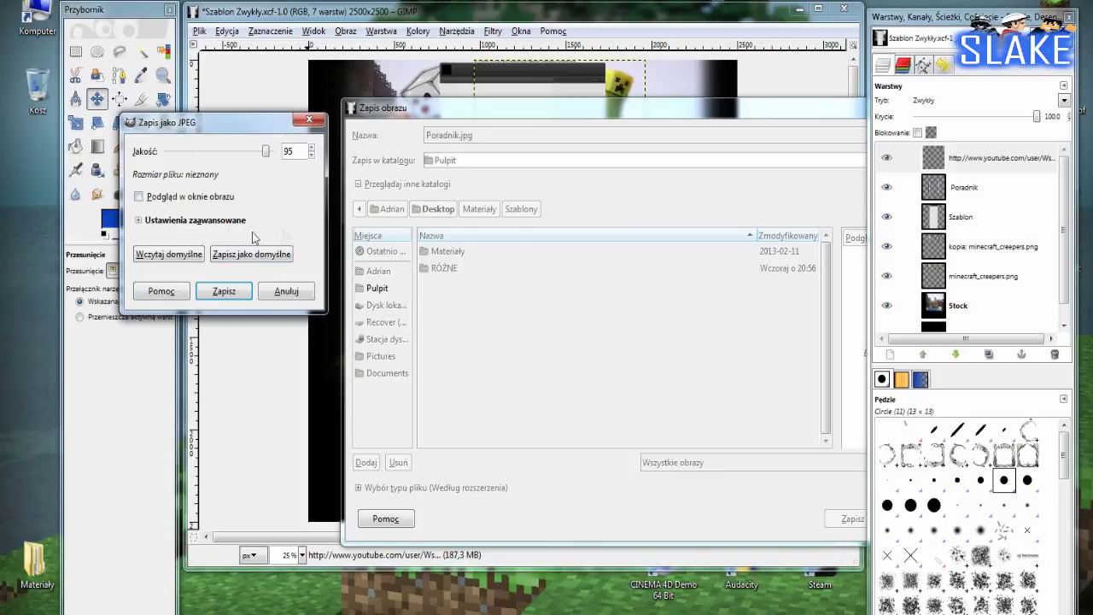
{"action": "left_click", "coordinate": [225, 291]}
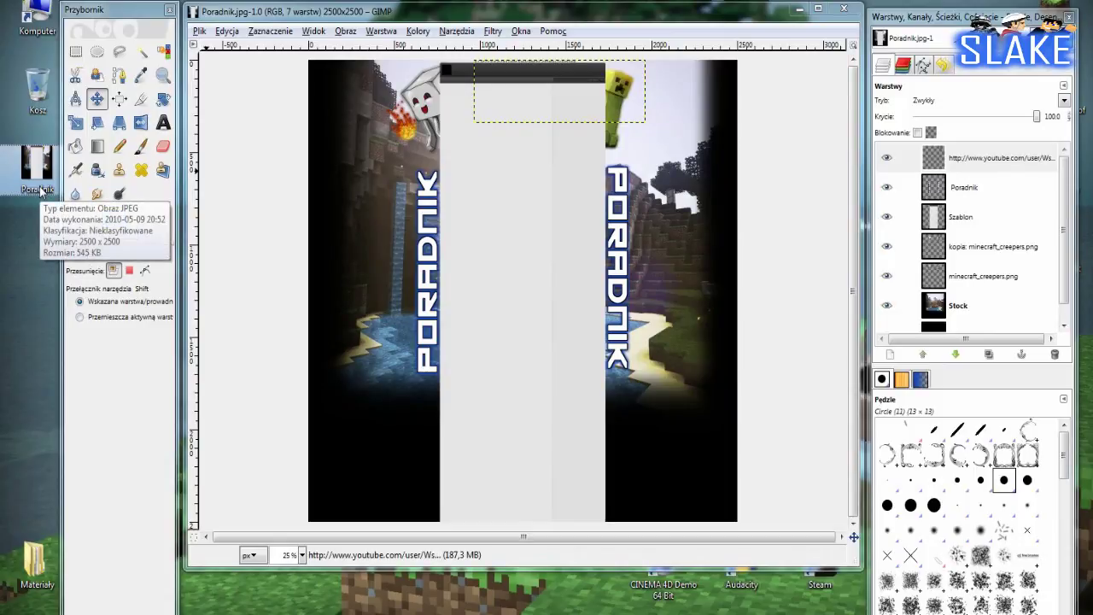
{"action": "left_click_drag", "start_coordinate": [40, 191], "coordinate": [39, 350]}
{"action": "left_click_drag", "start_coordinate": [37, 219], "coordinate": [37, 170]}
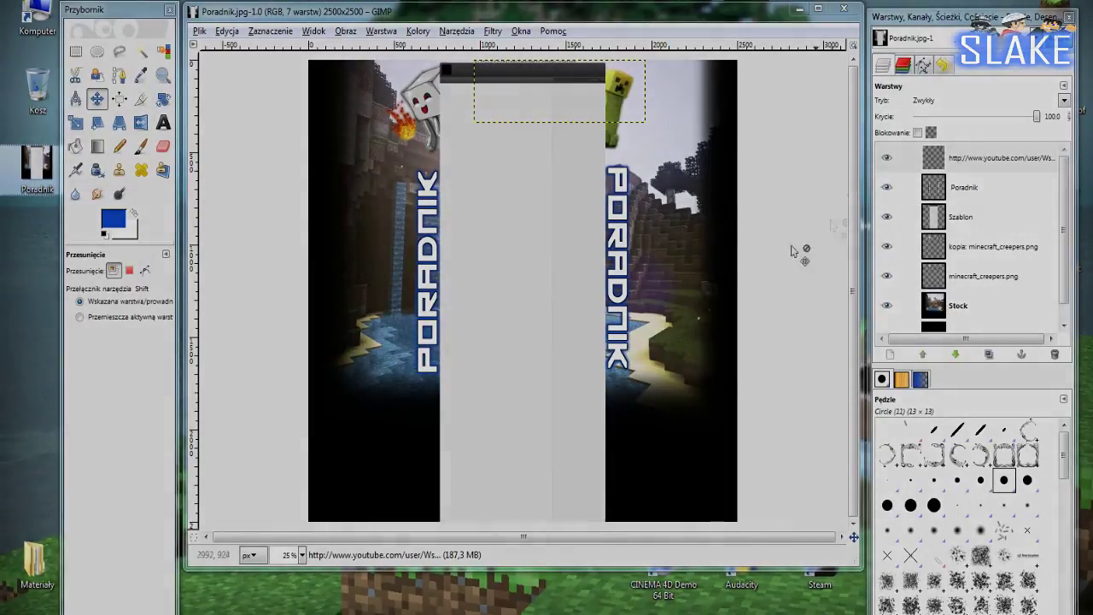